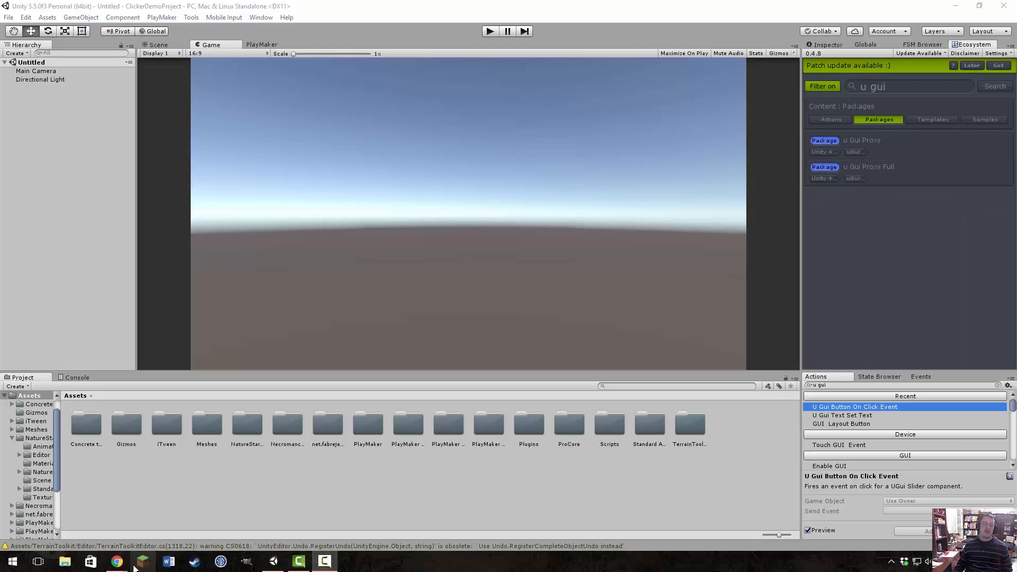
Step: Switch to the Incremental Game spreadsheet in Chrome and review its Idea and Outline sheets
{"action": "mouse_move", "coordinate": [119, 560]}
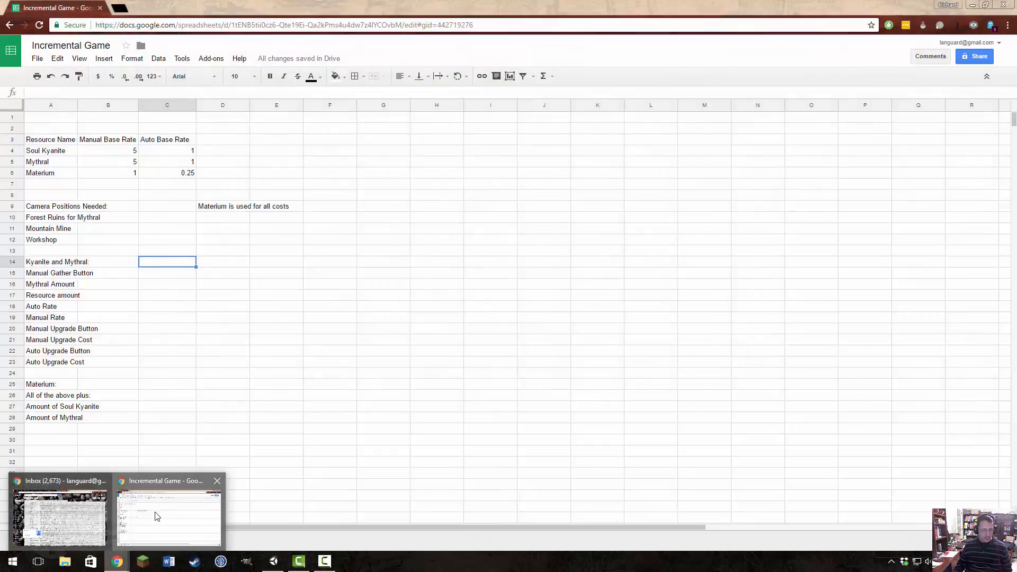
{"action": "left_click", "coordinate": [159, 516]}
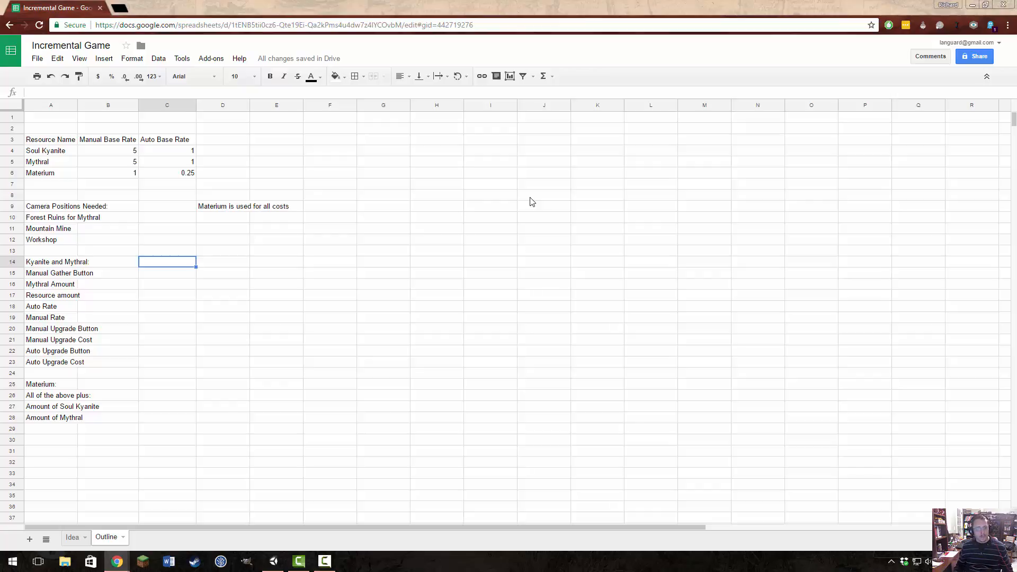
{"action": "left_click", "coordinate": [74, 538]}
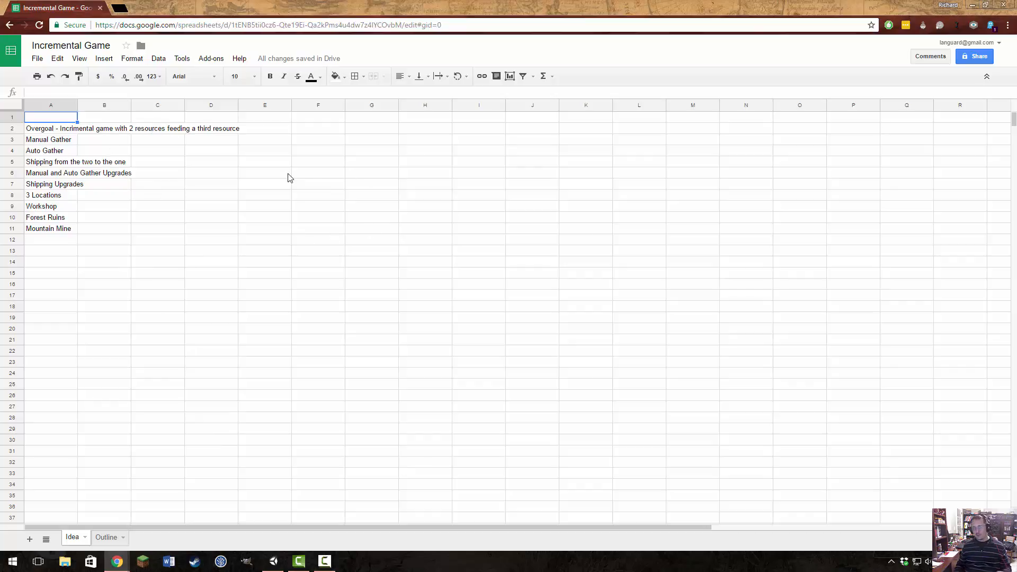
{"action": "left_click", "coordinate": [107, 537]}
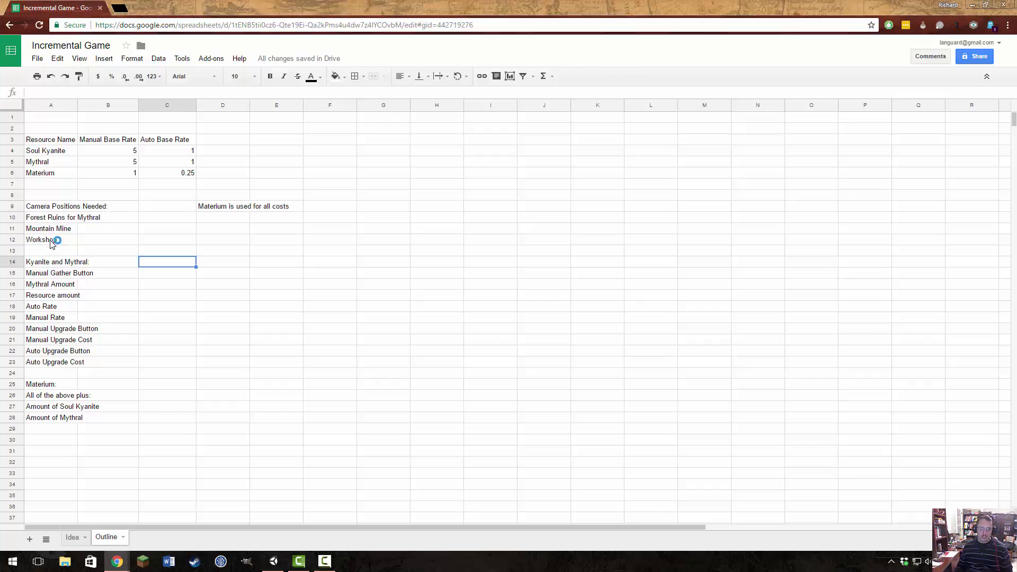
Step: Examine the Outline sheet's gathering and upgrade lists, the resource names and the note about which resource pays for costs
{"action": "left_click", "coordinate": [88, 263]}
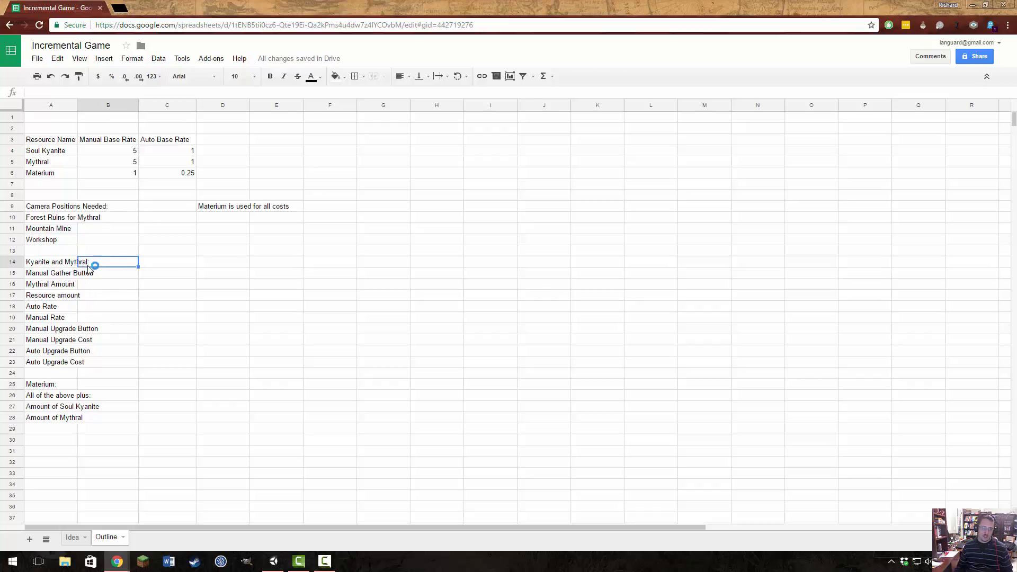
{"action": "left_click", "coordinate": [43, 264]}
{"action": "left_click", "coordinate": [125, 276]}
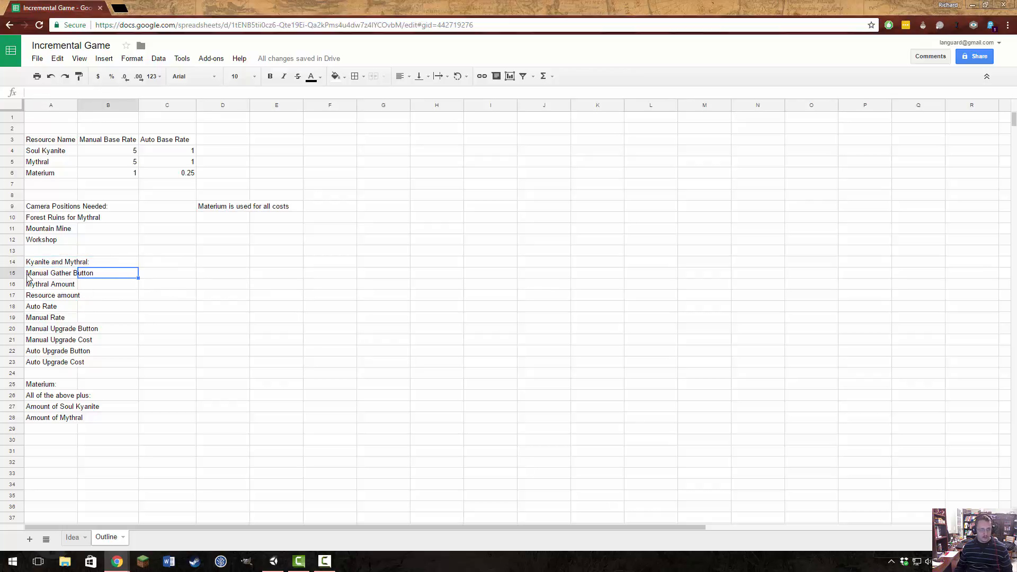
{"action": "left_click", "coordinate": [54, 275]}
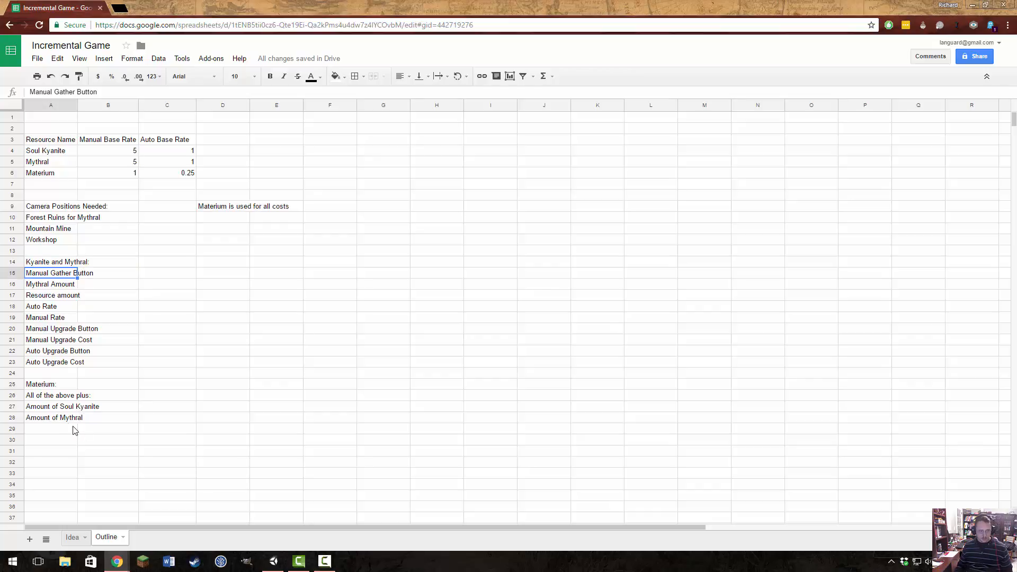
{"action": "left_click", "coordinate": [47, 398]}
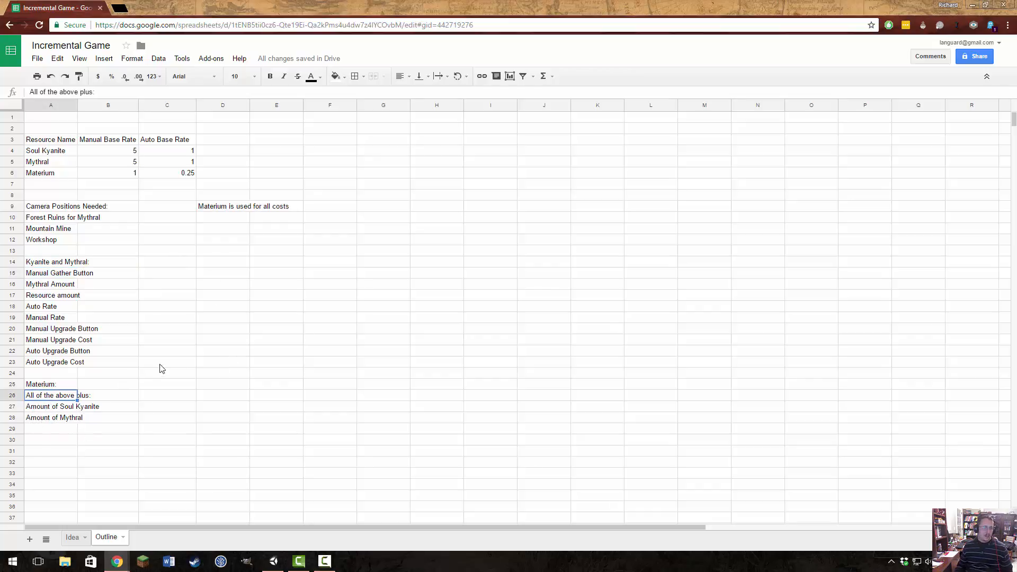
{"action": "left_click", "coordinate": [216, 209]}
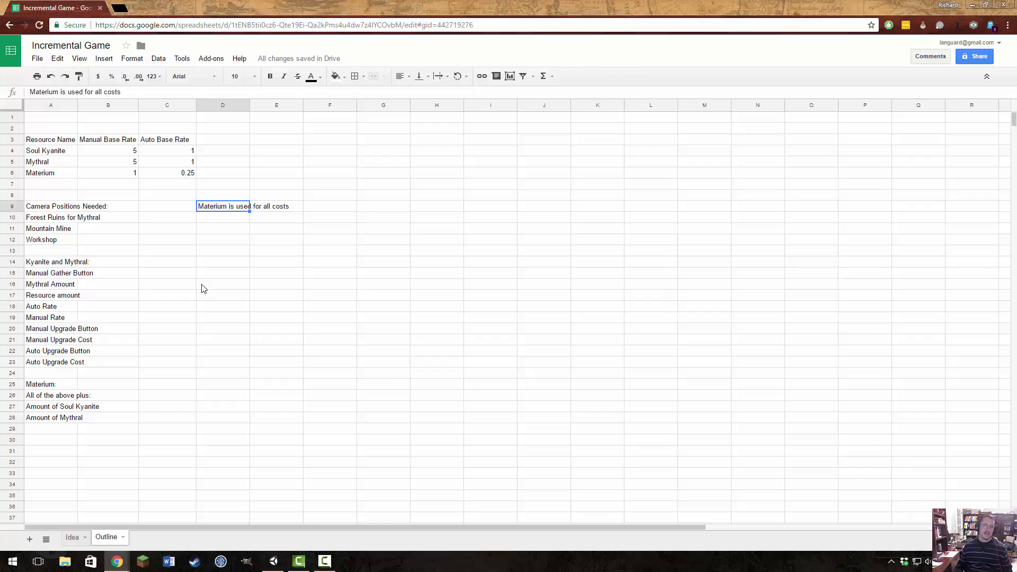
{"action": "left_click", "coordinate": [38, 164]}
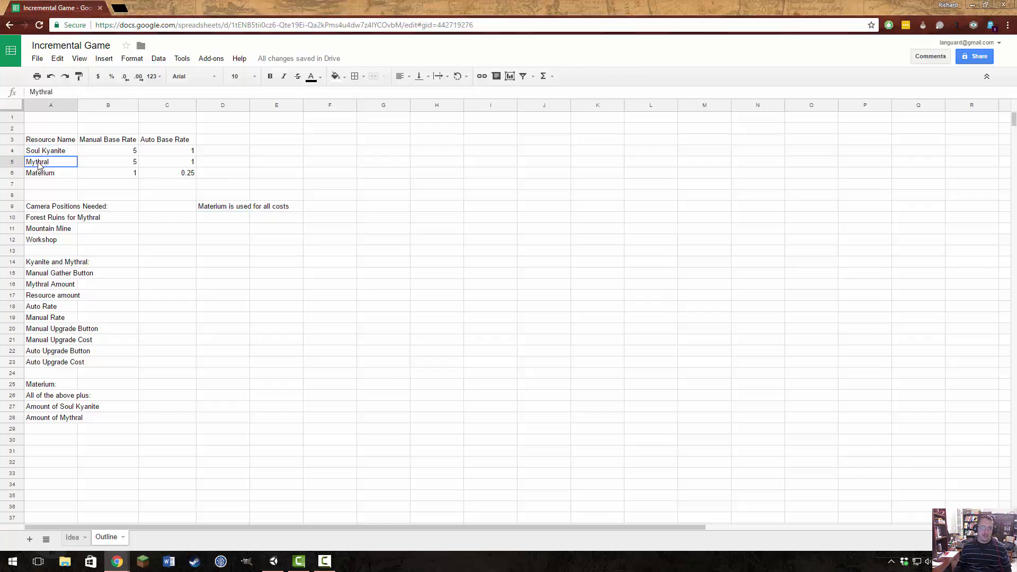
{"action": "left_click", "coordinate": [35, 176]}
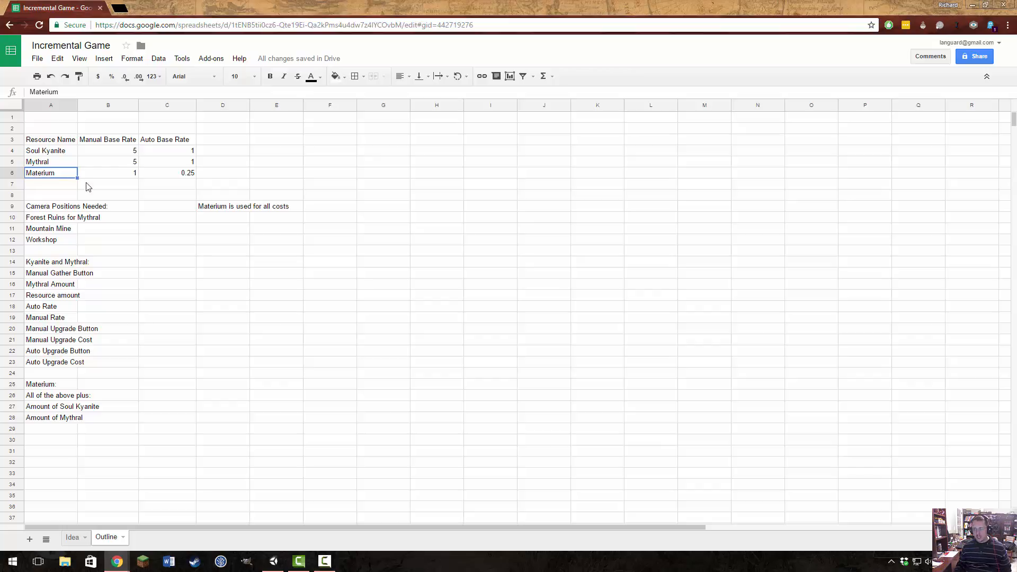
{"action": "left_click", "coordinate": [215, 213]}
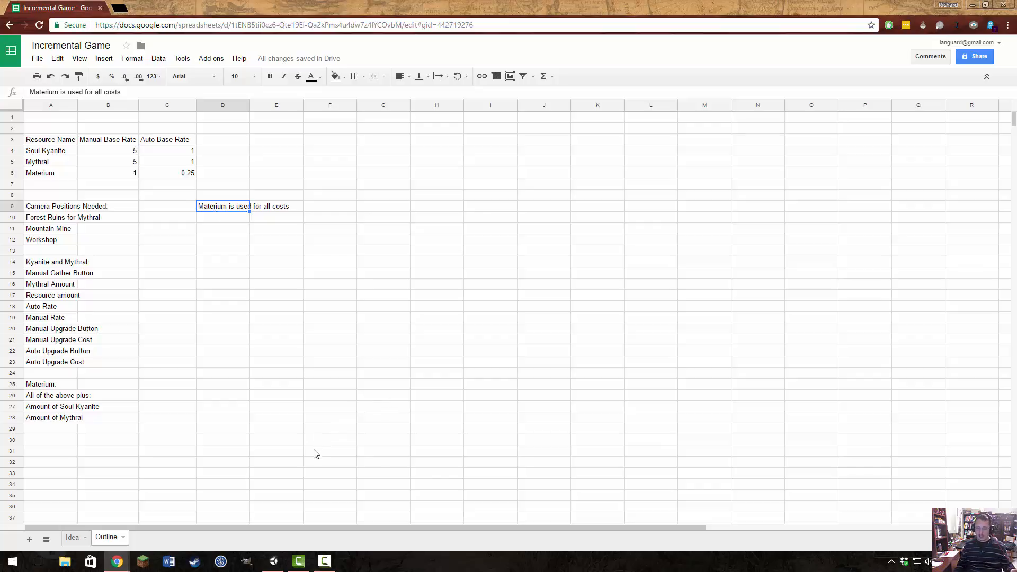
Step: Switch to Unity and show the project's assets as a compact list
{"action": "left_click", "coordinate": [273, 564]}
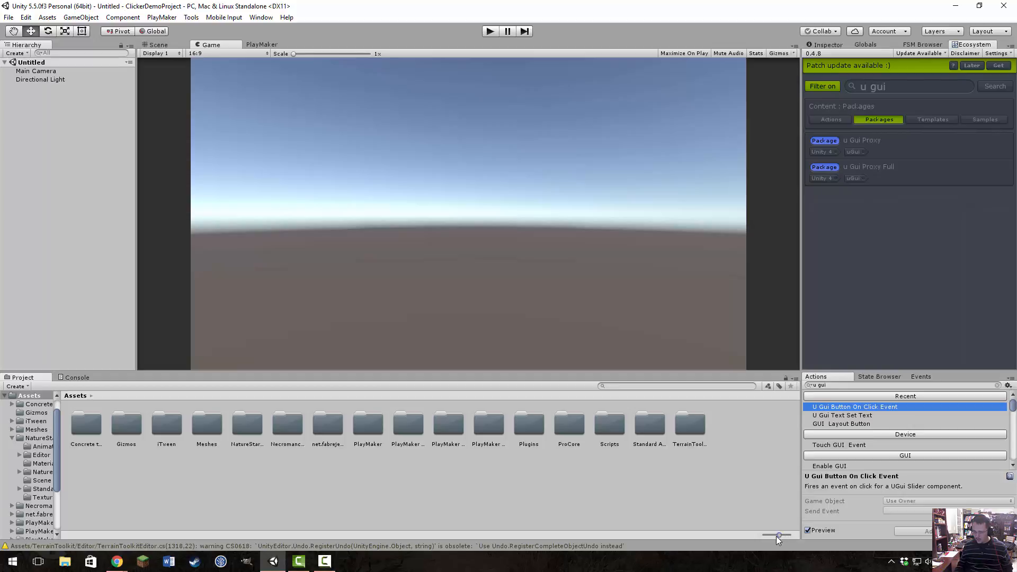
{"action": "left_click_drag", "start_coordinate": [777, 535], "coordinate": [710, 535]}
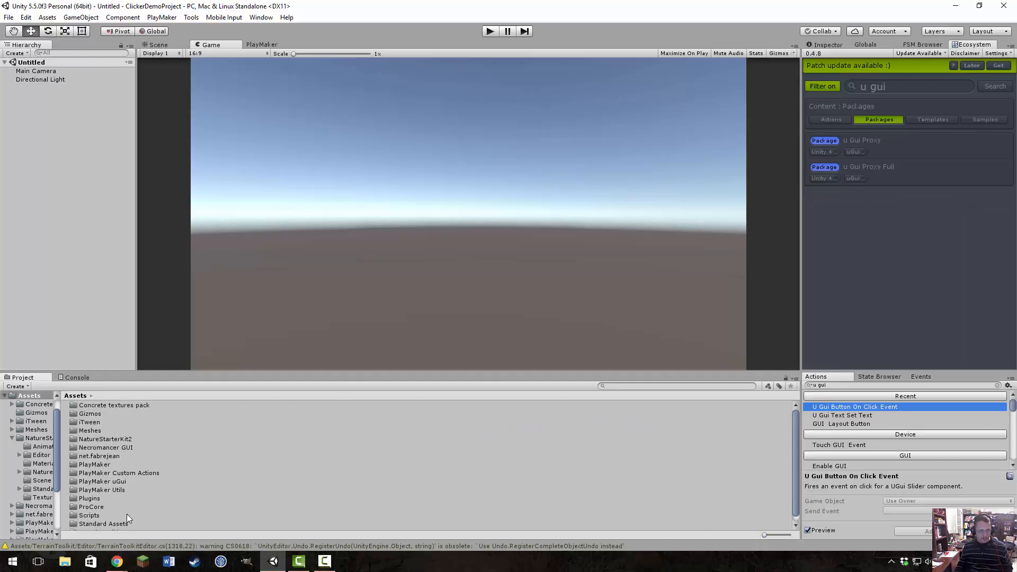
{"action": "scroll", "coordinate": [155, 520], "scroll_direction": "down", "scroll_amount": 1}
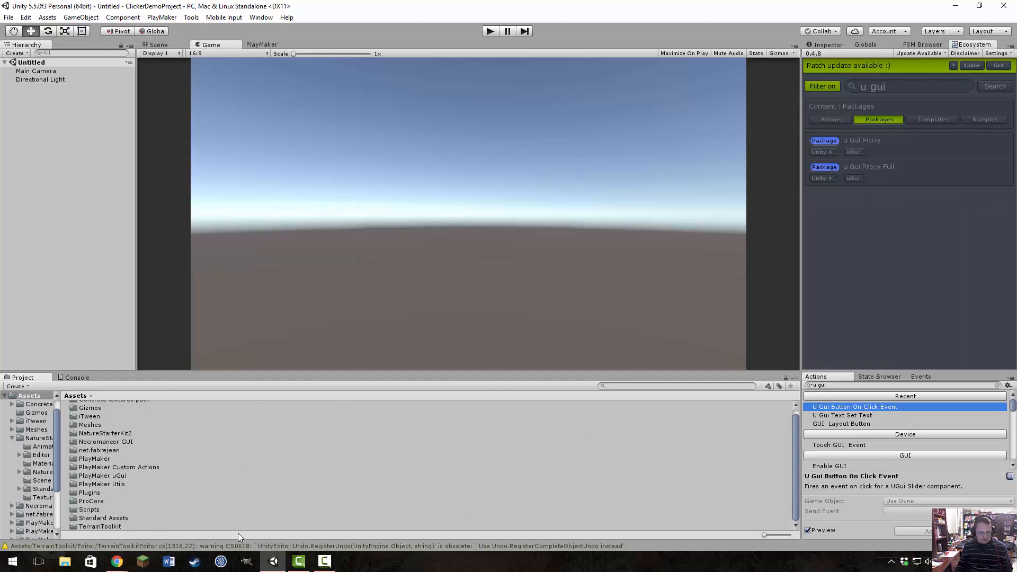
Step: Inspect the contents of the Scripts folder, and return to the Assets folder
{"action": "double_click", "coordinate": [95, 510]}
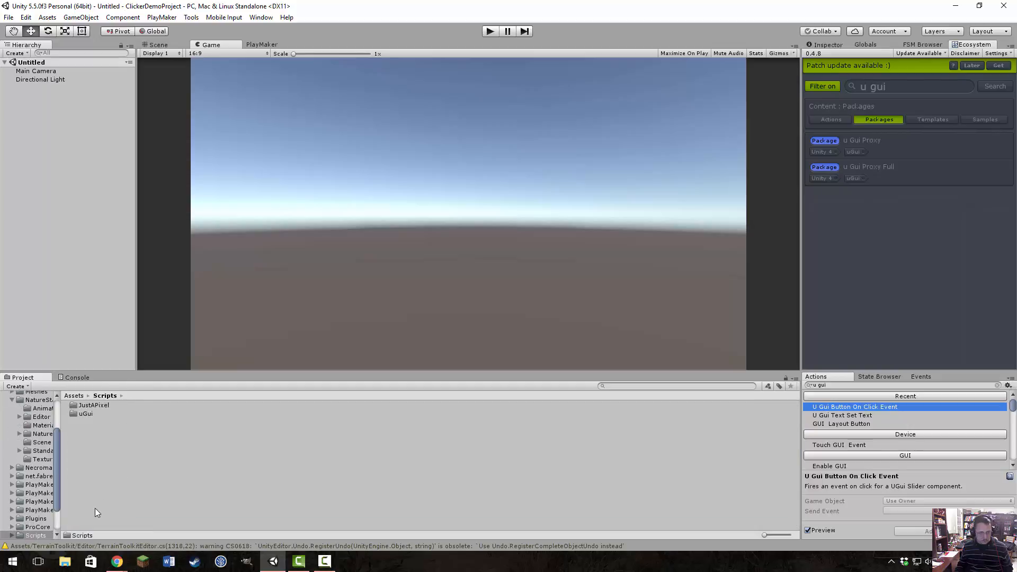
{"action": "left_click", "coordinate": [75, 396]}
{"action": "scroll", "coordinate": [383, 467], "scroll_direction": "down", "scroll_amount": 1}
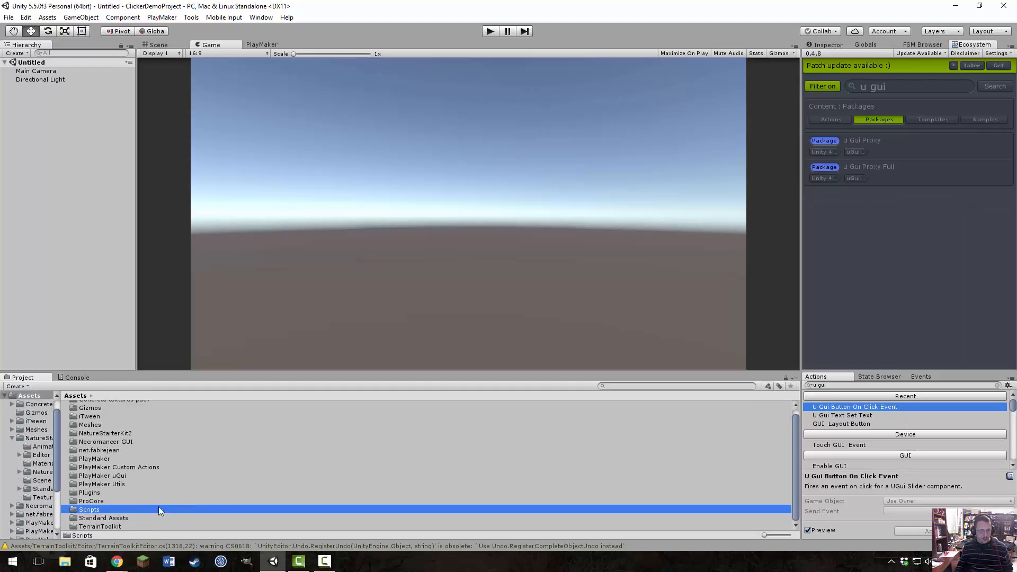
{"action": "scroll", "coordinate": [163, 514], "scroll_direction": "up", "scroll_amount": 1}
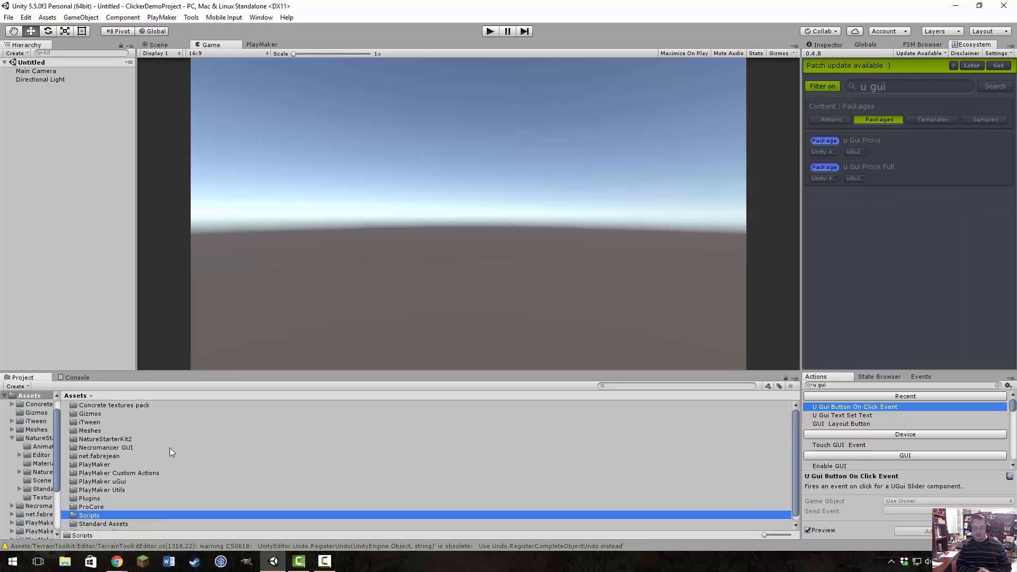
Step: Create a new folder named MyGame inside the PlayMaker Utils folder
{"action": "left_click", "coordinate": [111, 405]}
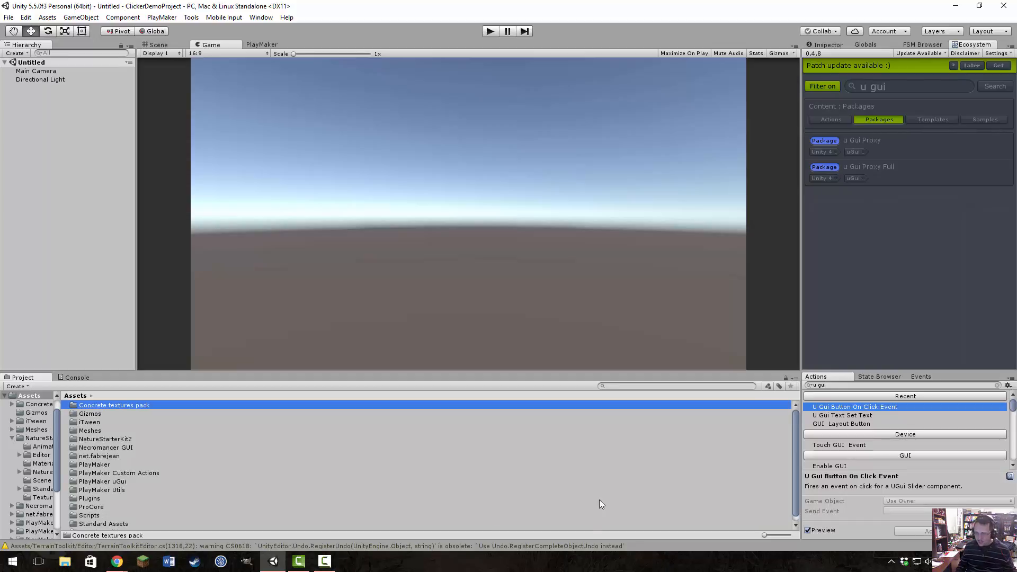
{"action": "left_click", "coordinate": [462, 486]}
{"action": "scroll", "coordinate": [462, 485], "scroll_direction": "down", "scroll_amount": 1}
{"action": "right_click", "coordinate": [407, 485]}
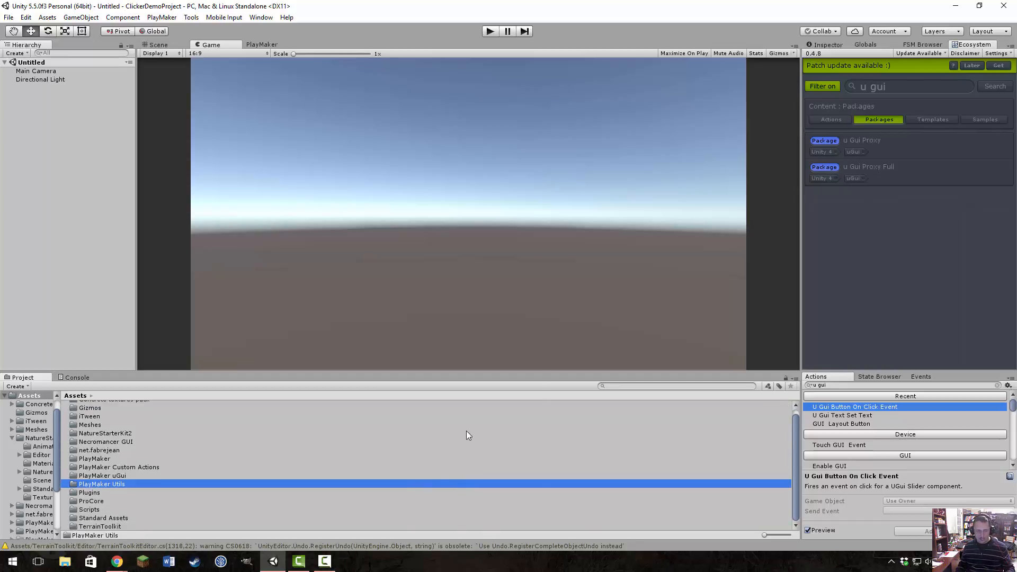
{"action": "mouse_move", "coordinate": [469, 291]}
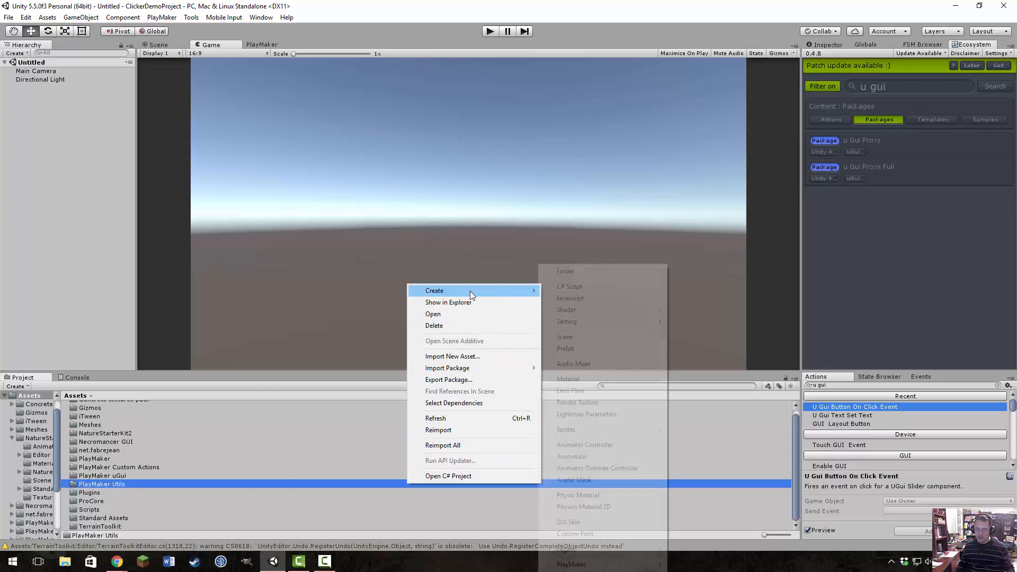
{"action": "left_click", "coordinate": [594, 272]}
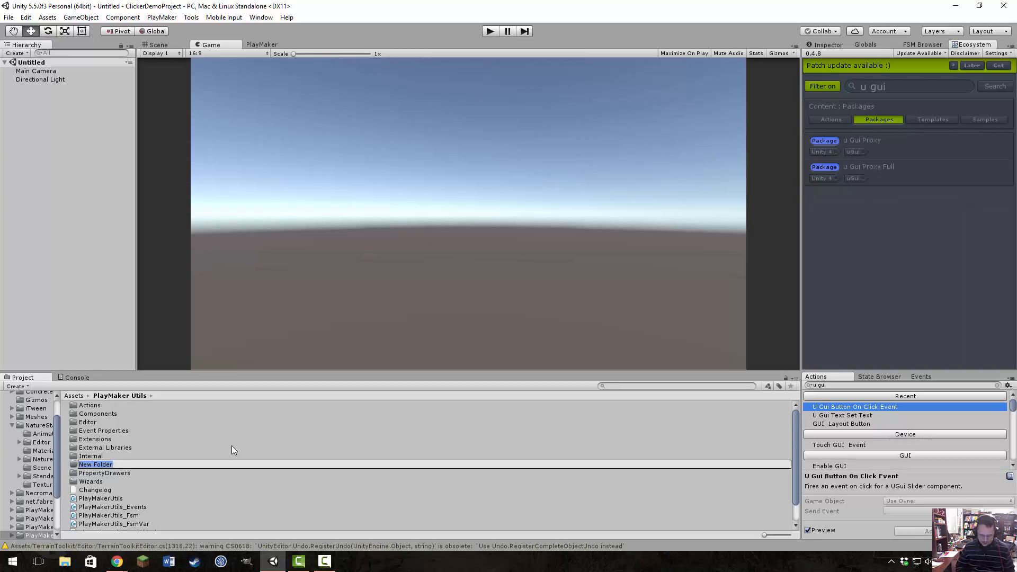
{"action": "type", "text": "MyGame"}
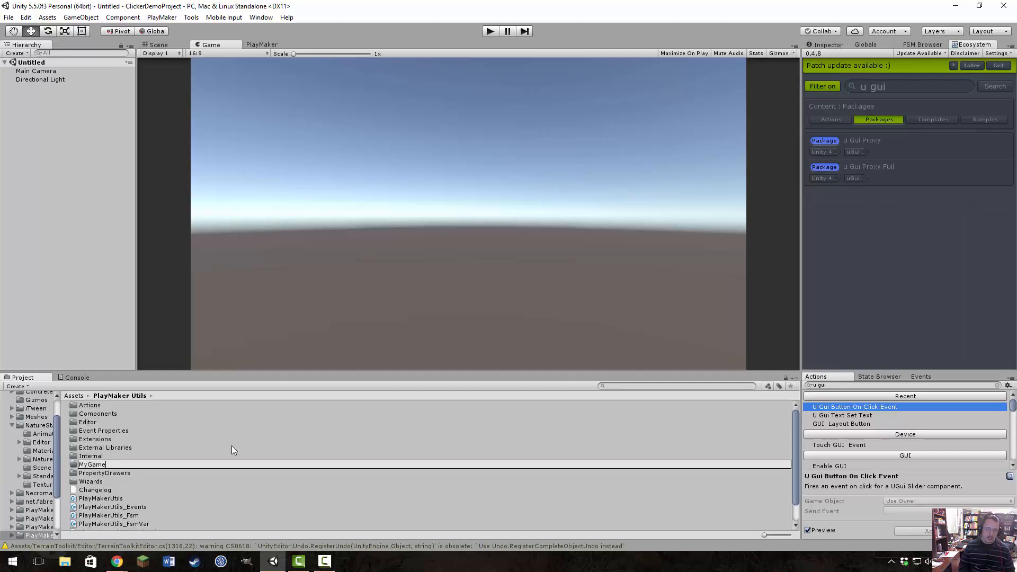
{"action": "key", "text": "Return"}
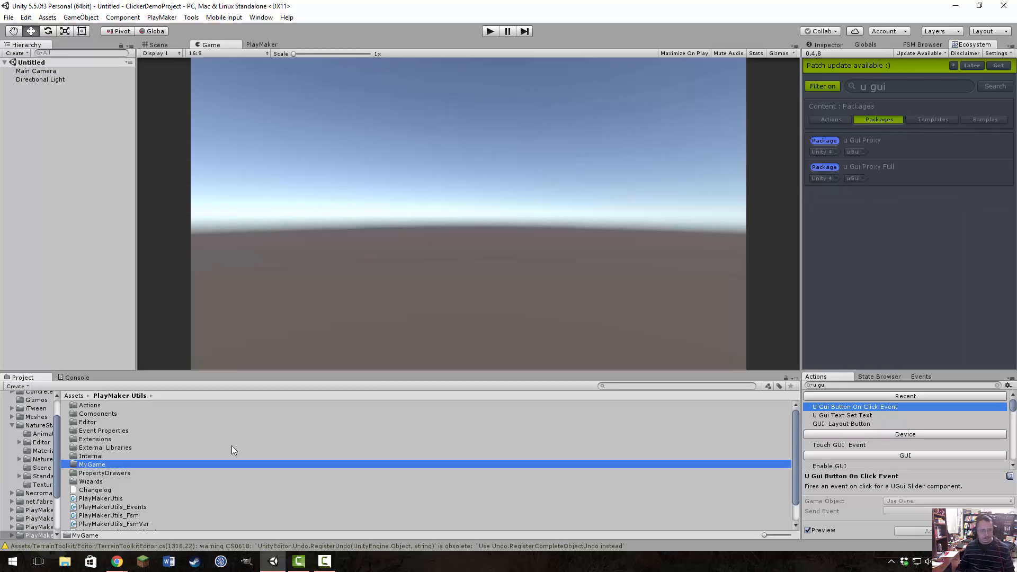
Step: Create a subfolder named Scripts inside the MyGame folder
{"action": "double_click", "coordinate": [106, 464]}
{"action": "right_click", "coordinate": [106, 459]}
{"action": "mouse_move", "coordinate": [167, 237]}
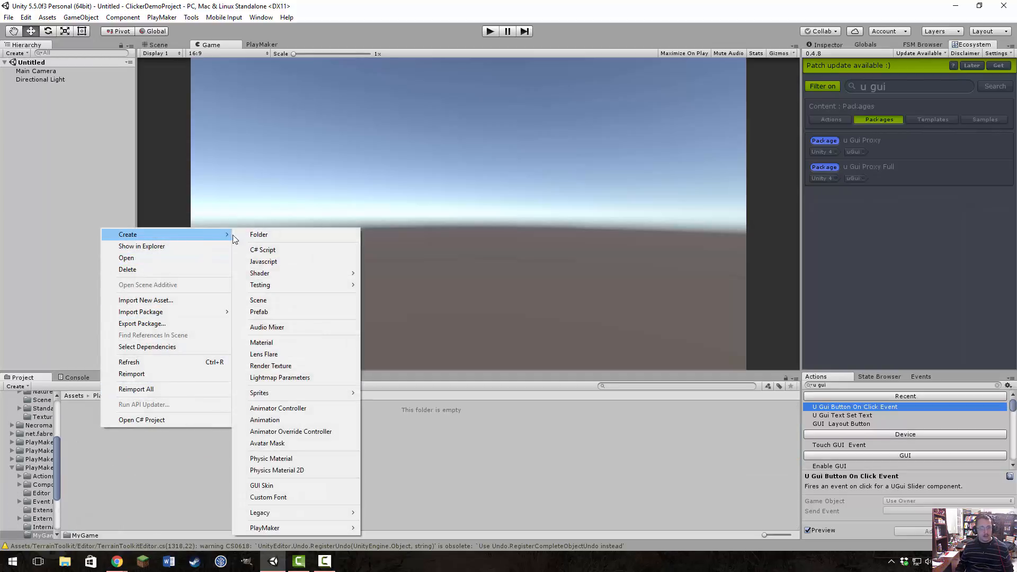
{"action": "left_click", "coordinate": [257, 235]}
{"action": "type", "text": "Script"}
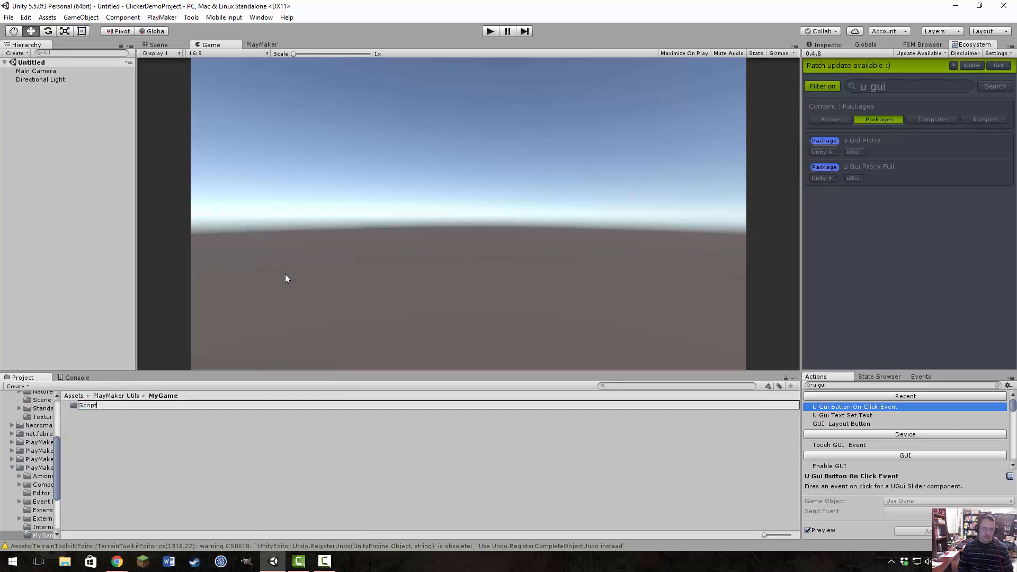
{"action": "type", "text": "s"}
{"action": "key", "text": "Return"}
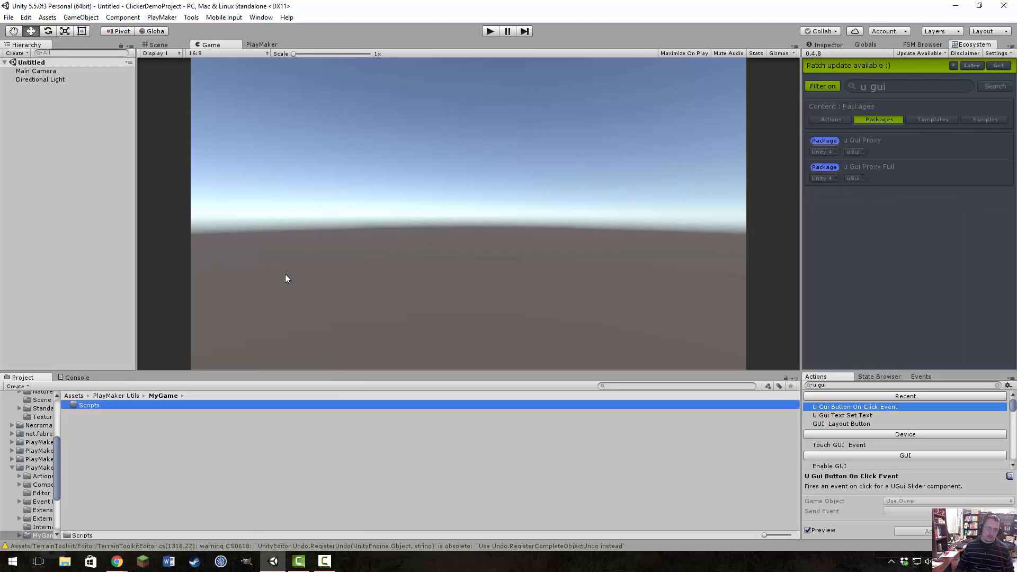
Step: Rename the Scripts subfolder in MyGame as Logic
{"action": "left_click", "coordinate": [90, 405]}
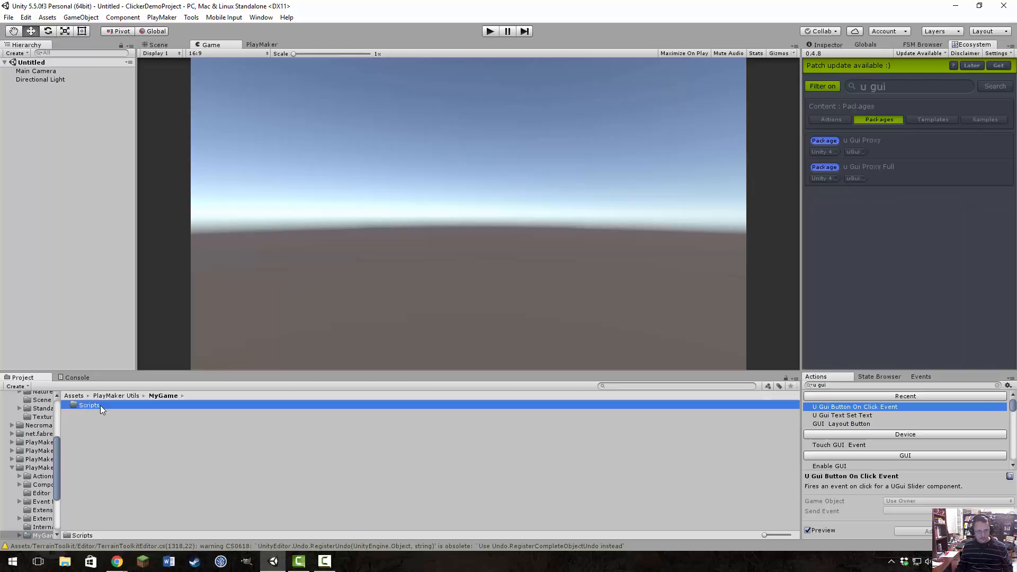
{"action": "type", "text": "Logic"}
{"action": "key", "text": "Return"}
{"action": "left_click", "coordinate": [237, 428]}
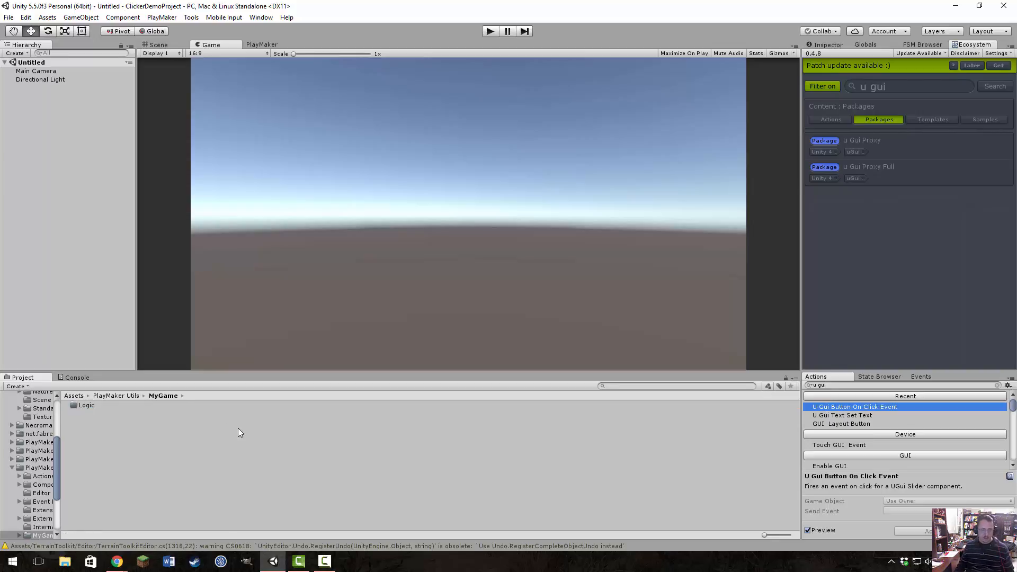
Step: Add a second subfolder named UI to the MyGame folder
{"action": "right_click", "coordinate": [238, 428]}
{"action": "mouse_move", "coordinate": [297, 238]}
{"action": "left_click", "coordinate": [386, 237]}
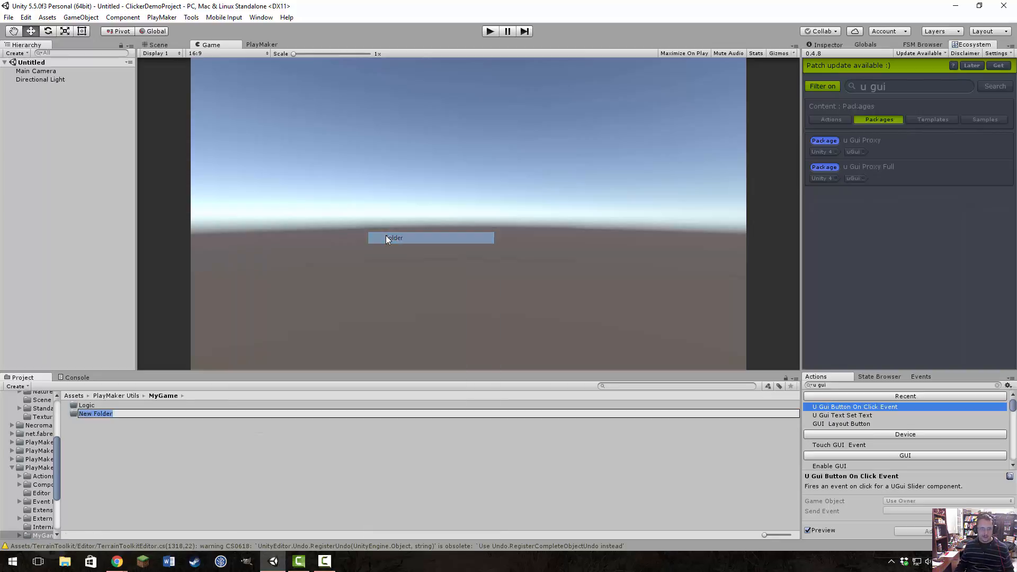
{"action": "type", "text": "UI"}
{"action": "key", "text": "Return"}
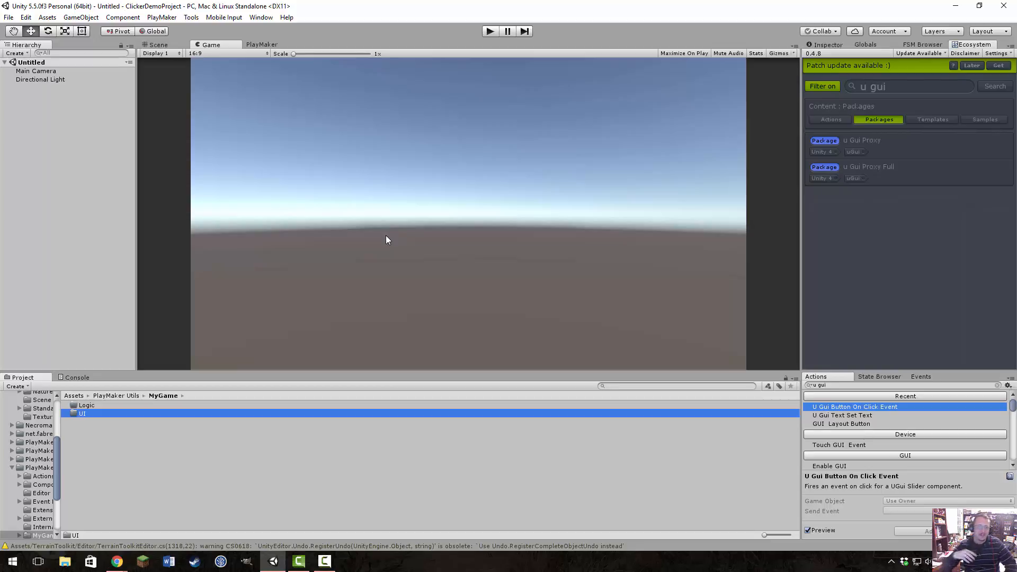
Step: Delete the Logic and UI subfolders from MyGame and return to the PlayMaker Utils folder
{"action": "left_click", "coordinate": [85, 406], "text": "shift"}
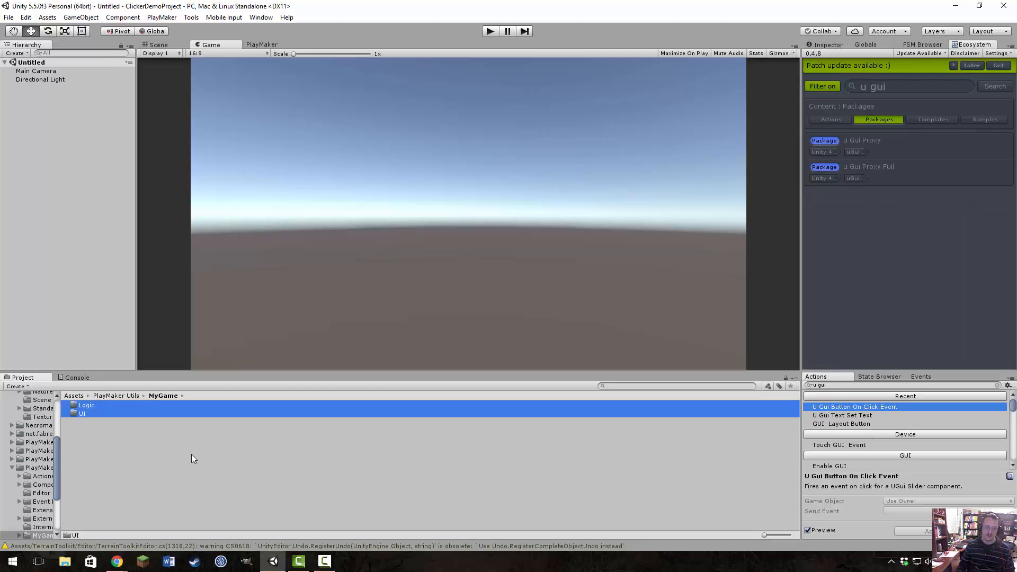
{"action": "key", "text": "shift+Delete"}
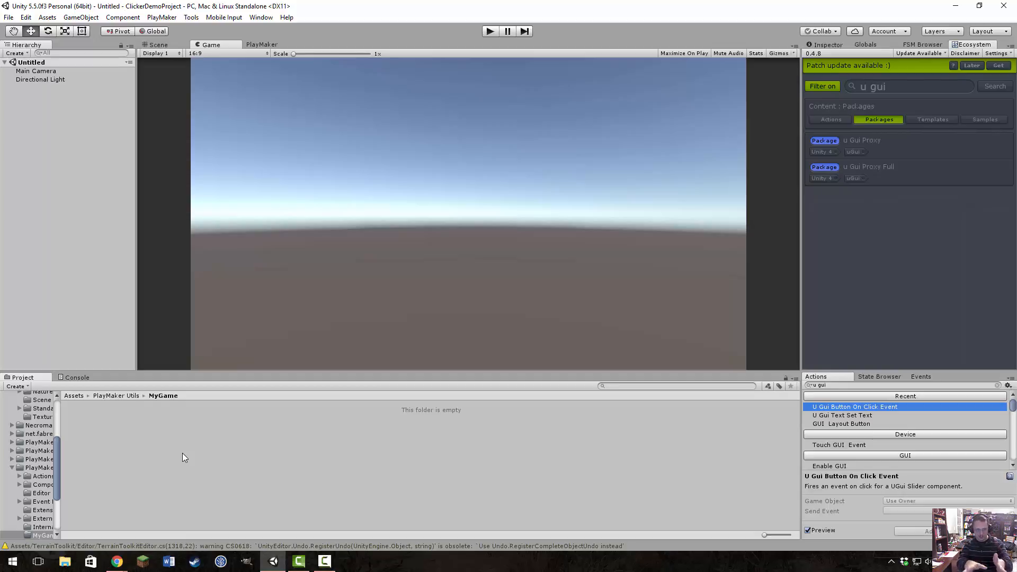
{"action": "left_click", "coordinate": [132, 395]}
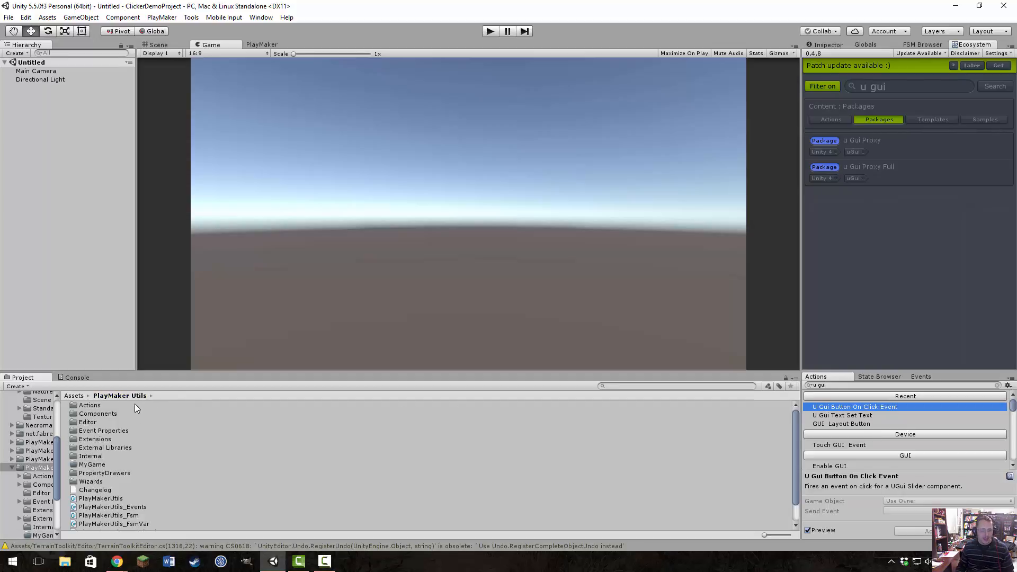
{"action": "scroll", "coordinate": [131, 453], "scroll_direction": "down", "scroll_amount": 2}
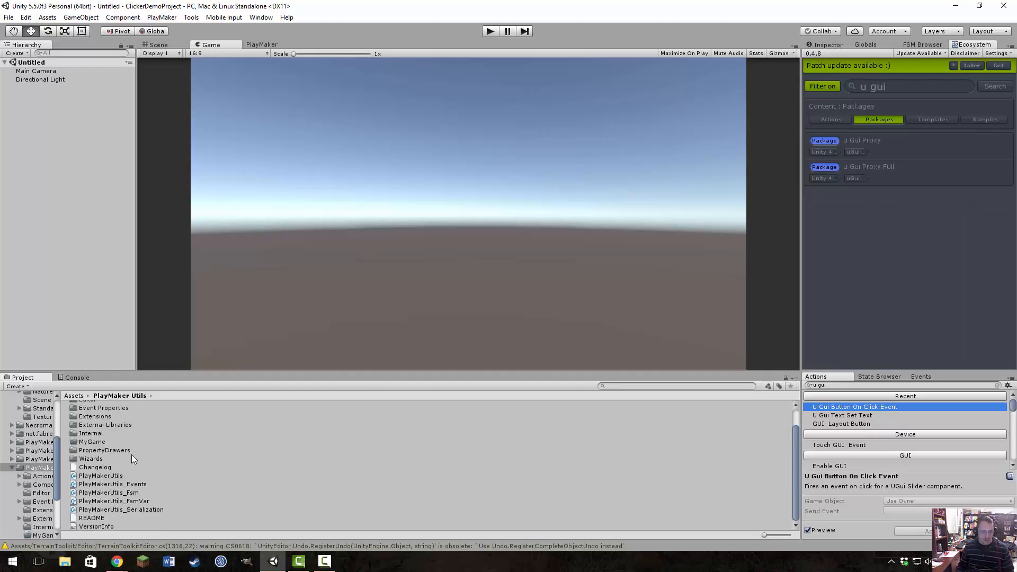
Step: Move the MyGame folder out of PlayMaker Utils into the root Assets folder and display the contents of Assets
{"action": "scroll", "coordinate": [99, 463], "scroll_direction": "up", "scroll_amount": 2}
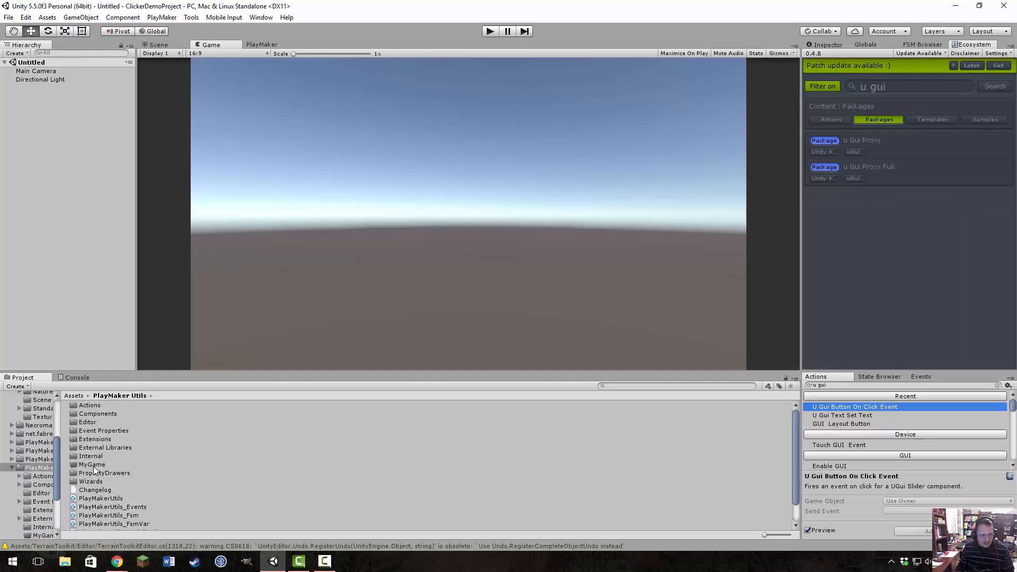
{"action": "left_click", "coordinate": [94, 465]}
{"action": "left_click_drag", "start_coordinate": [58, 462], "coordinate": [57, 411]}
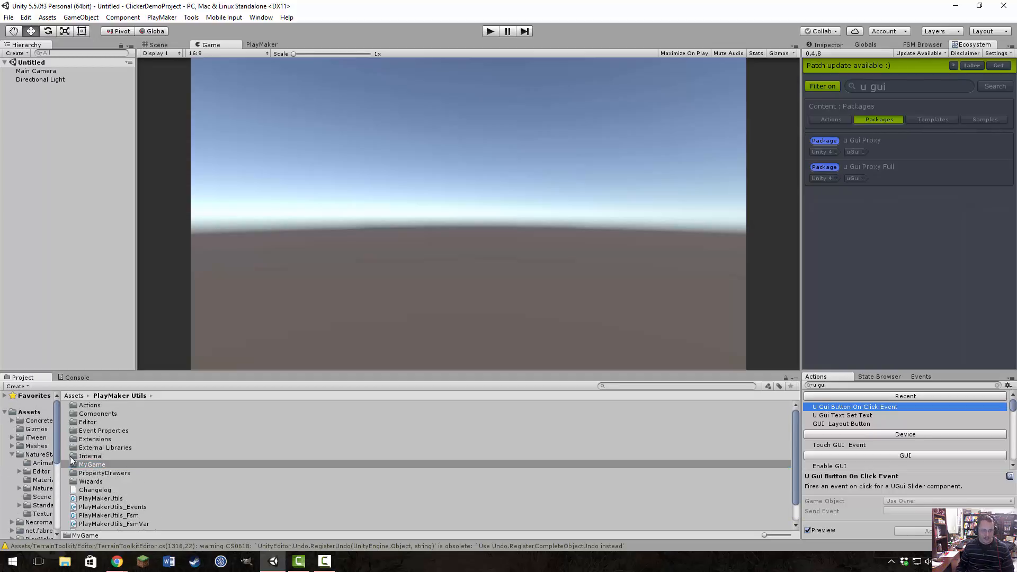
{"action": "left_click_drag", "start_coordinate": [82, 465], "coordinate": [51, 433]}
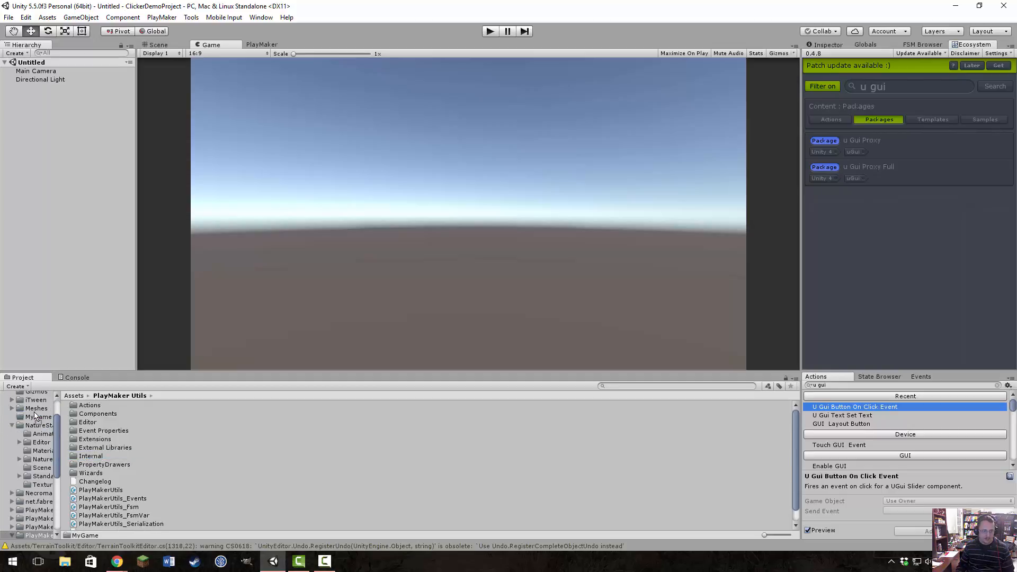
{"action": "left_click", "coordinate": [74, 396]}
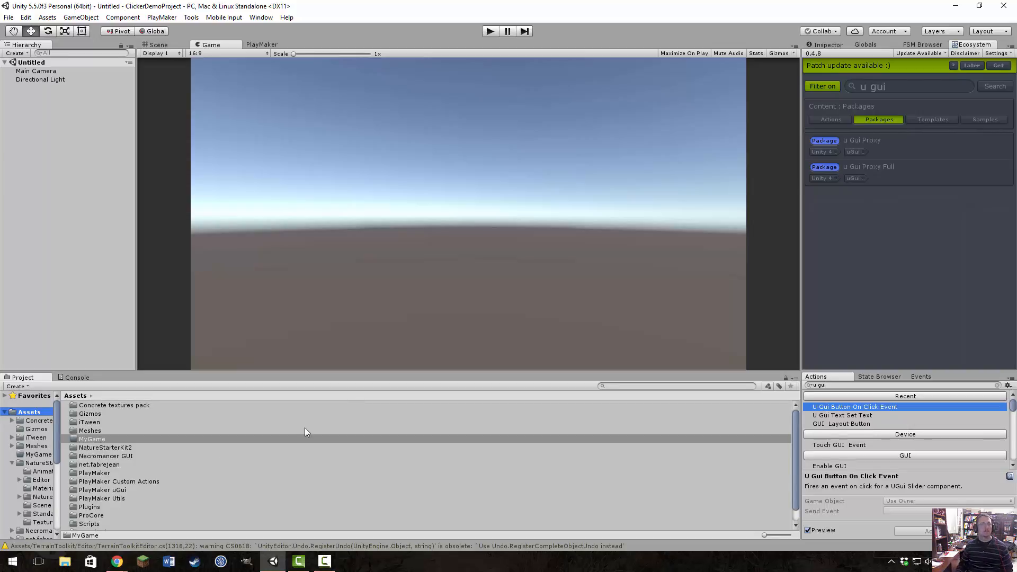
Step: Save the untitled scene as MainGame in the project's Assets folder
{"action": "left_click", "coordinate": [8, 17]}
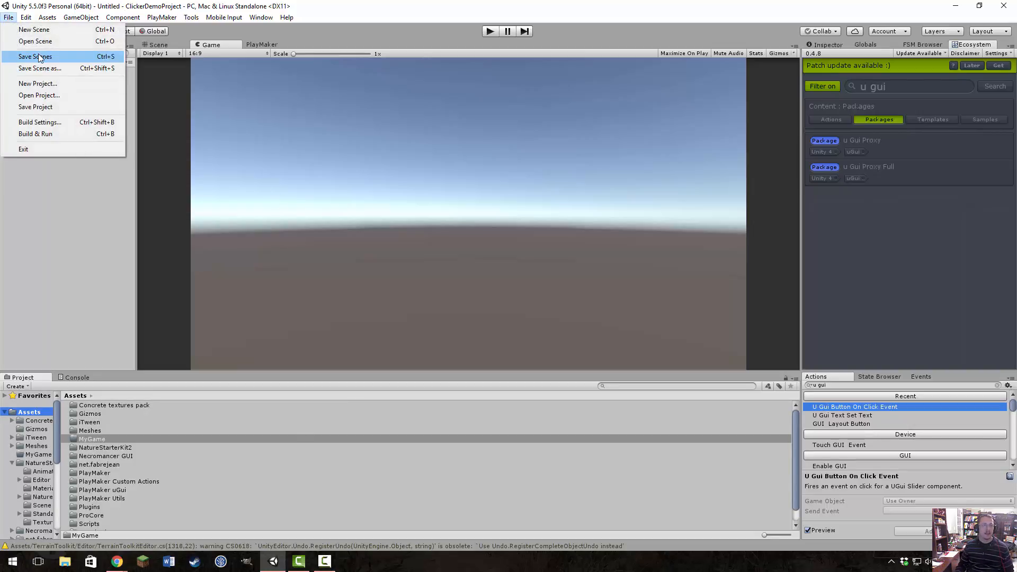
{"action": "left_click", "coordinate": [41, 69]}
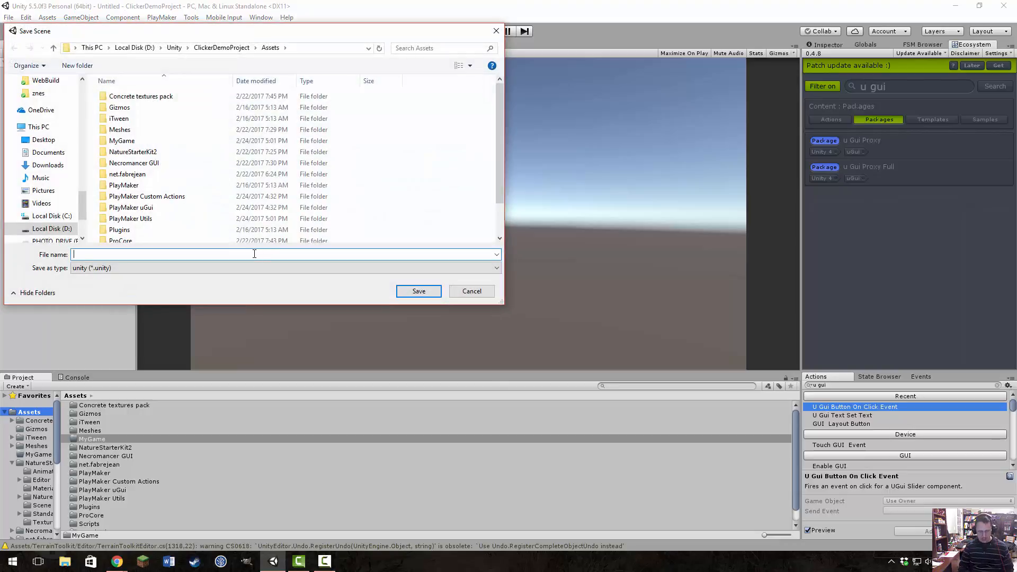
{"action": "type", "text": "MainGame"}
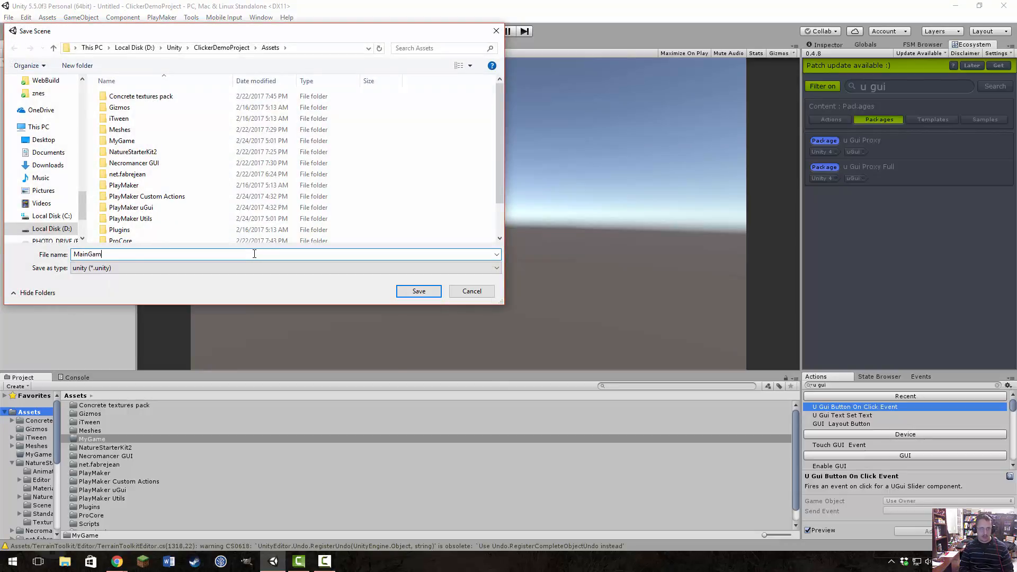
{"action": "key", "text": "Return"}
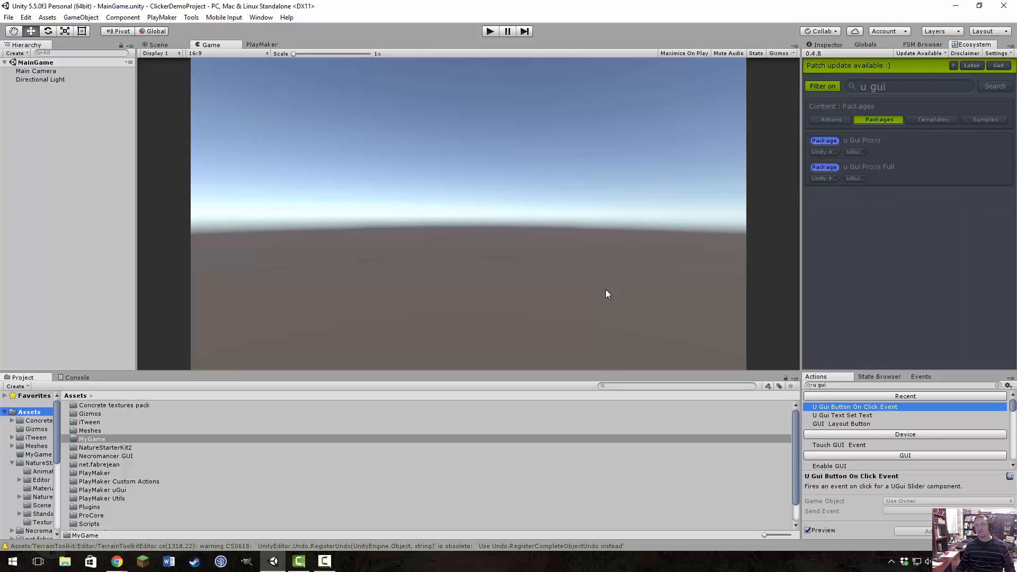
Step: Add a 3D Terrain object to the MainGame scene and frame it in the Scene view
{"action": "left_click", "coordinate": [262, 45]}
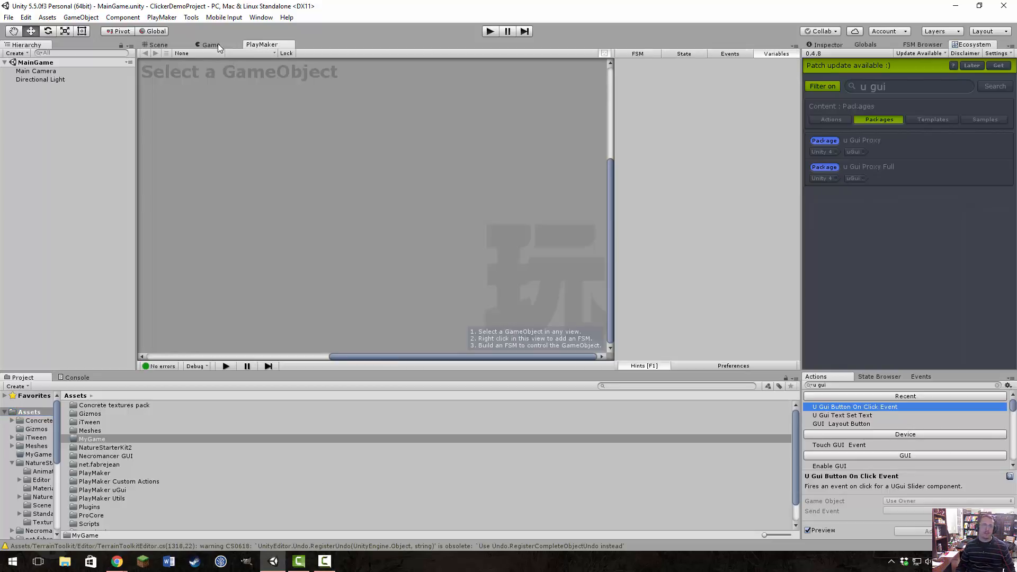
{"action": "left_click", "coordinate": [164, 45]}
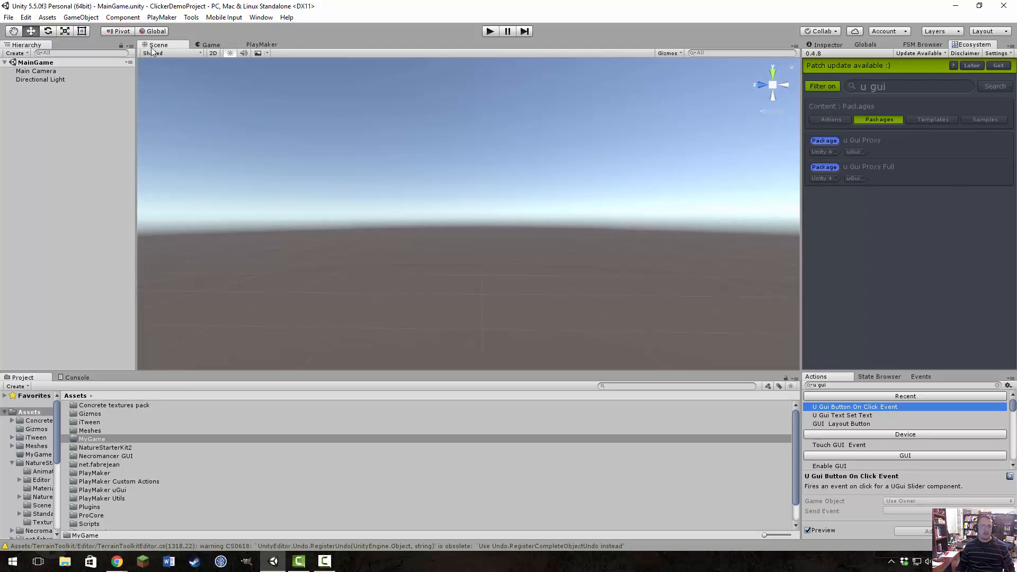
{"action": "left_click", "coordinate": [92, 20]}
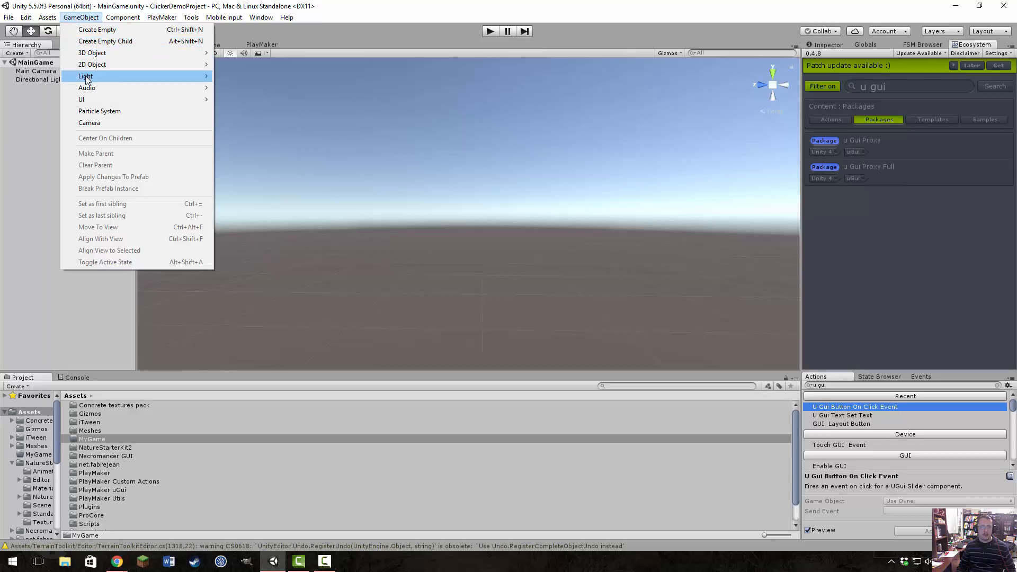
{"action": "mouse_move", "coordinate": [95, 58]}
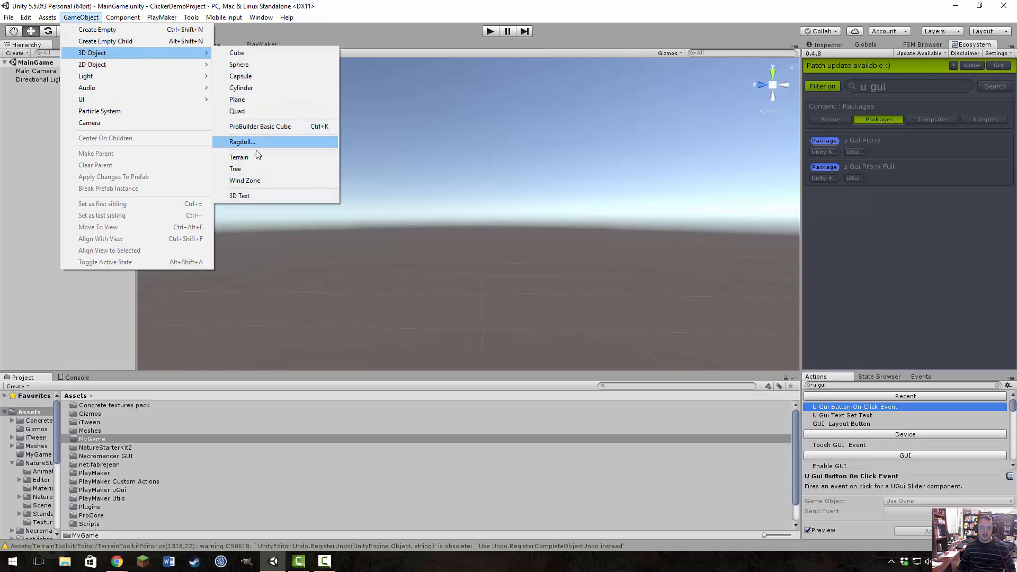
{"action": "left_click", "coordinate": [272, 157]}
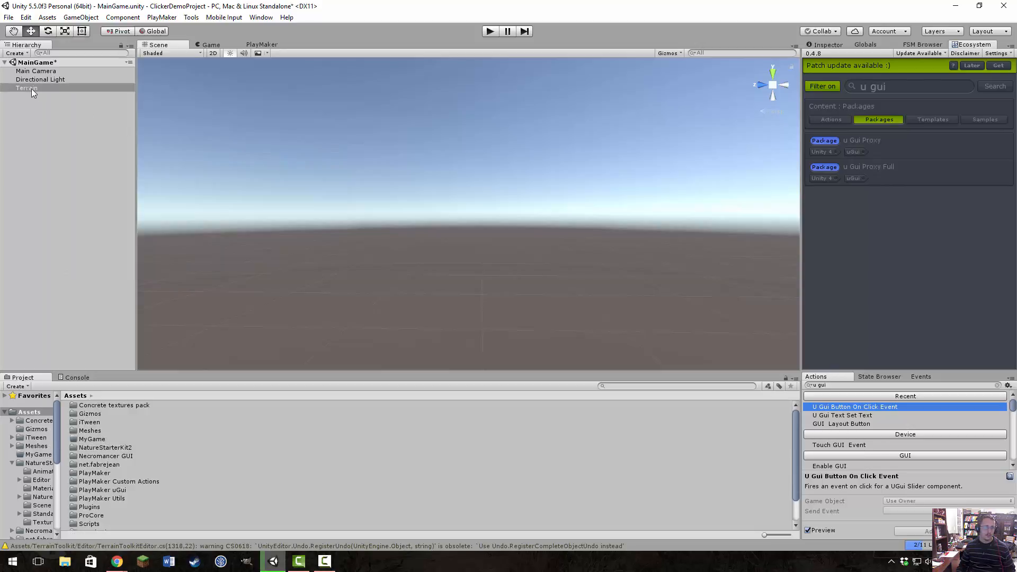
{"action": "left_click", "coordinate": [31, 88]}
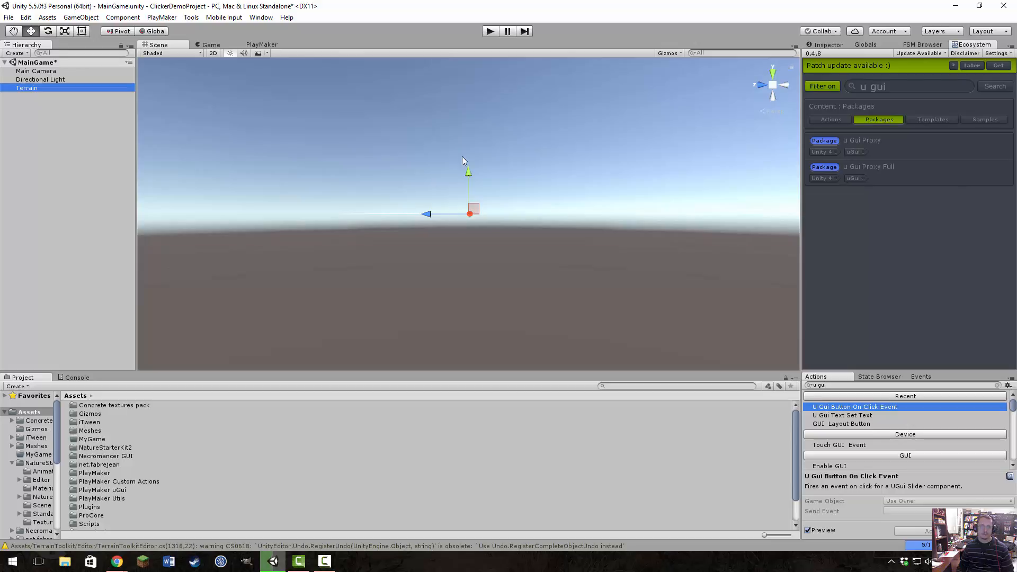
{"action": "right_click_drag", "start_coordinate": [509, 208], "coordinate": [528, 340]}
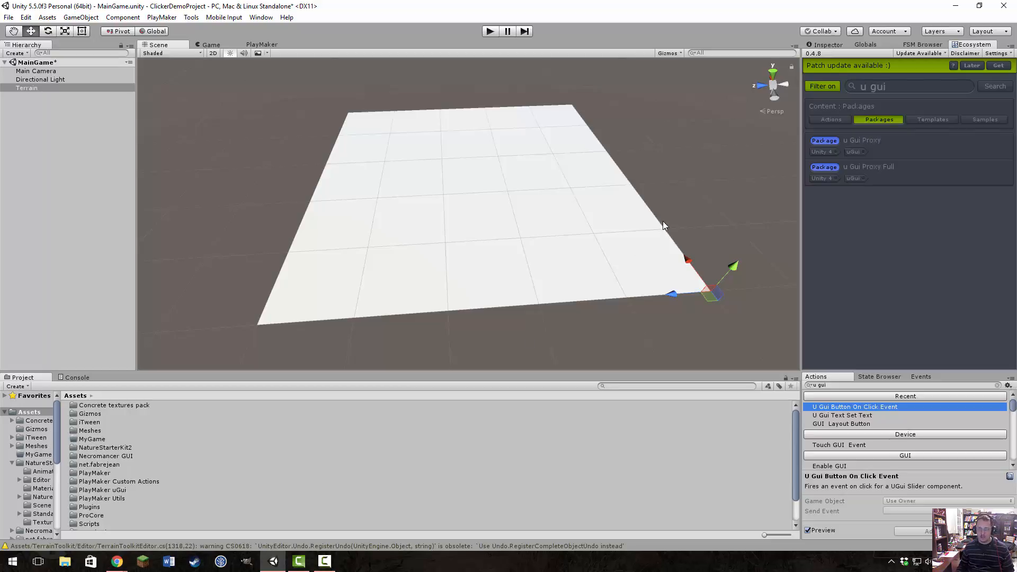
{"action": "mouse_move", "coordinate": [674, 217]}
{"action": "right_mouse_down"}
{"action": "mouse_move", "coordinate": [645, 214]}
{"action": "mouse_move", "coordinate": [669, 210]}
{"action": "right_mouse_up"}
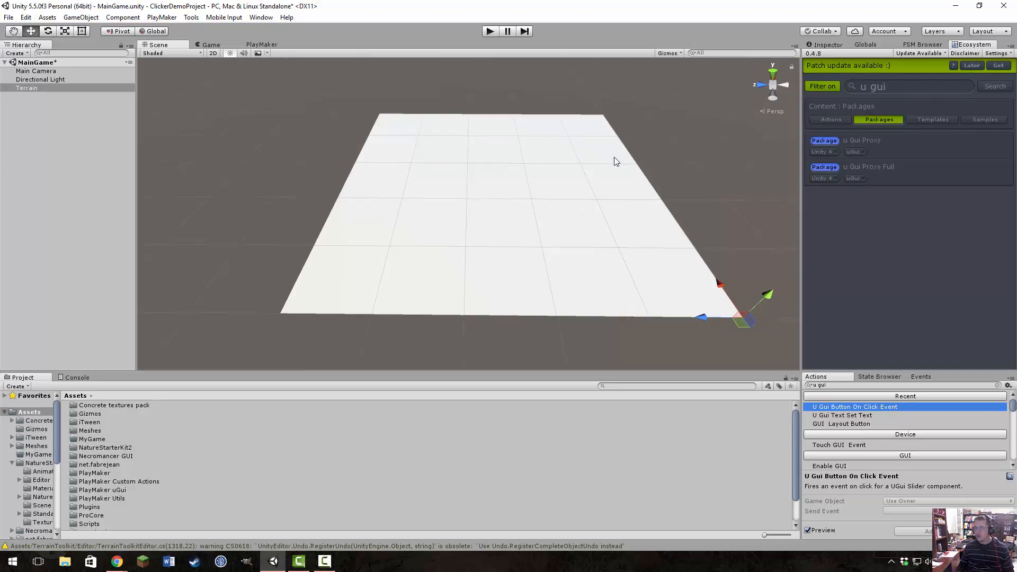
Step: Add the Terrain Toolkit component to the terrain and show its Perlin generation settings
{"action": "left_click", "coordinate": [824, 45]}
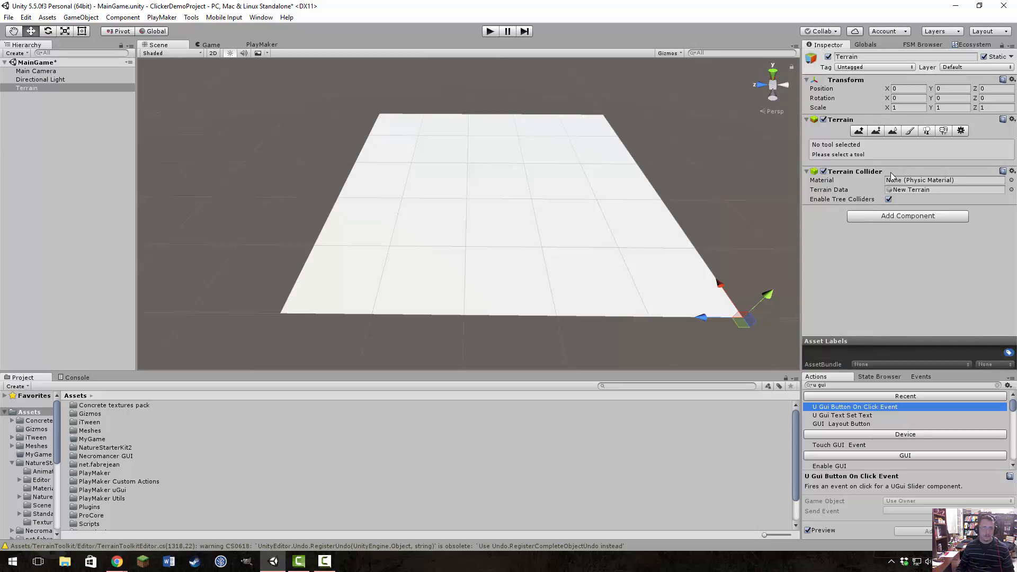
{"action": "left_click", "coordinate": [902, 217]}
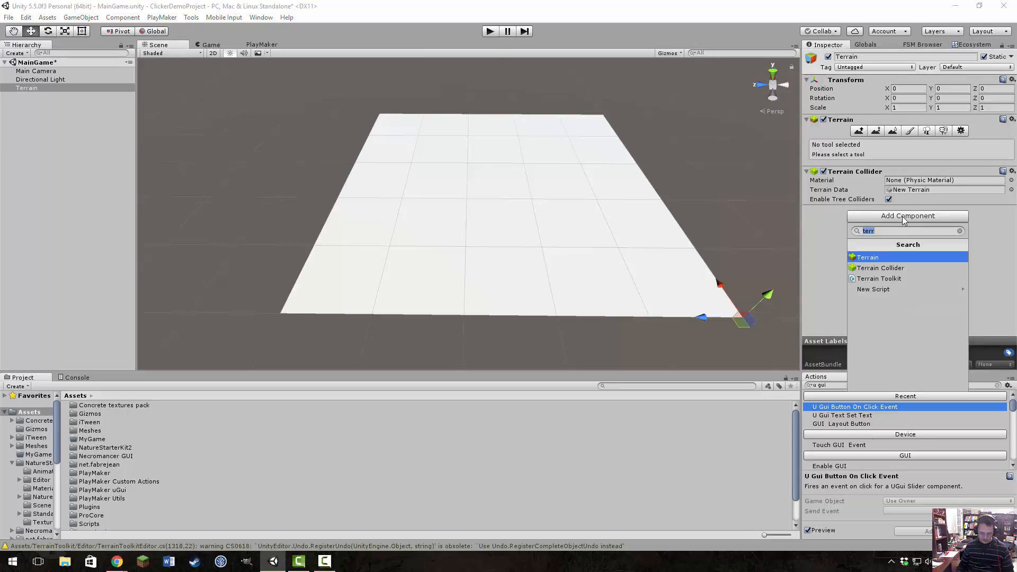
{"action": "left_click", "coordinate": [903, 280]}
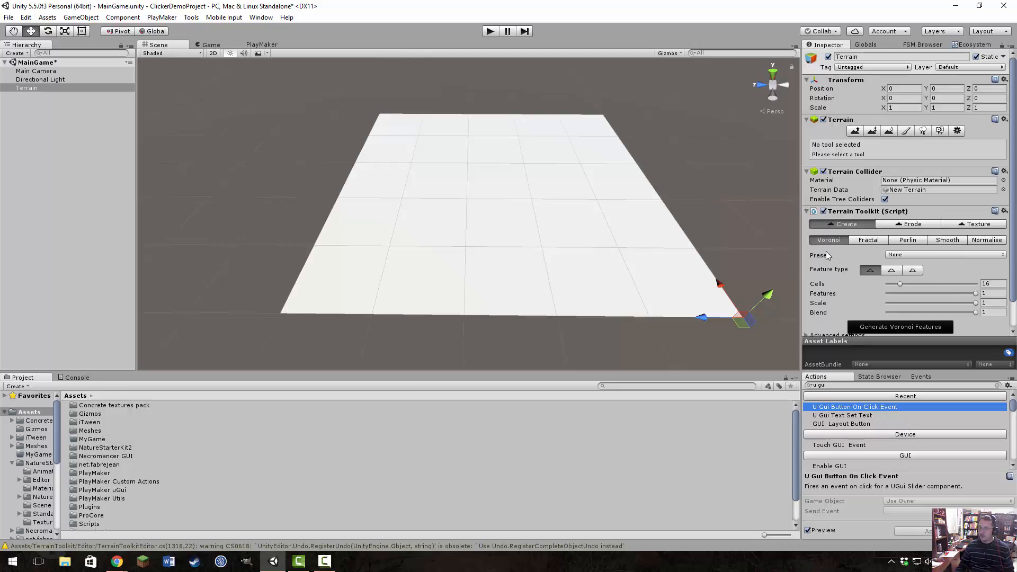
{"action": "left_click", "coordinate": [906, 240]}
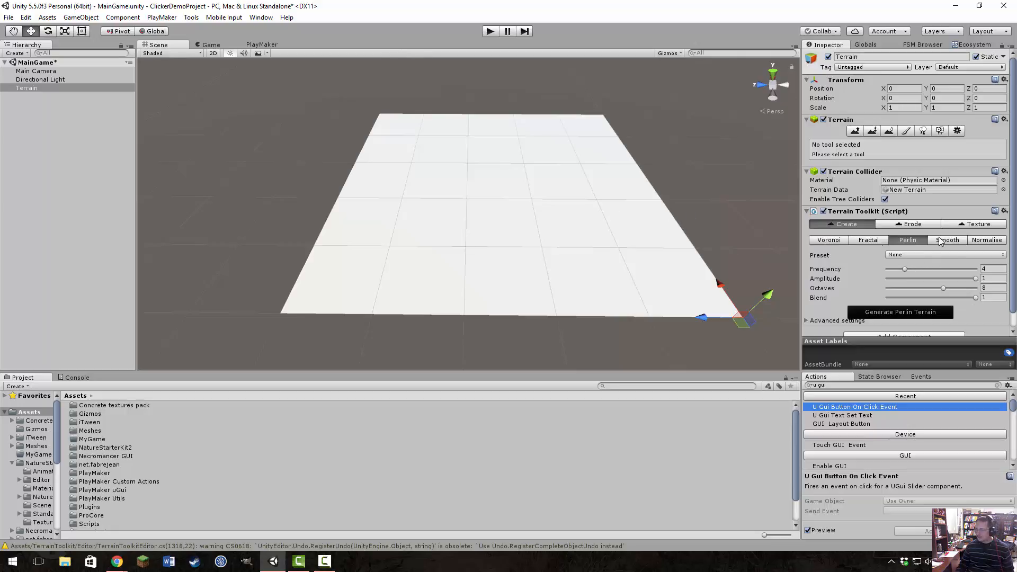
Step: Set both Terrain Length and Terrain Width to 1000 in the terrain's resolution settings
{"action": "left_click", "coordinate": [957, 130]}
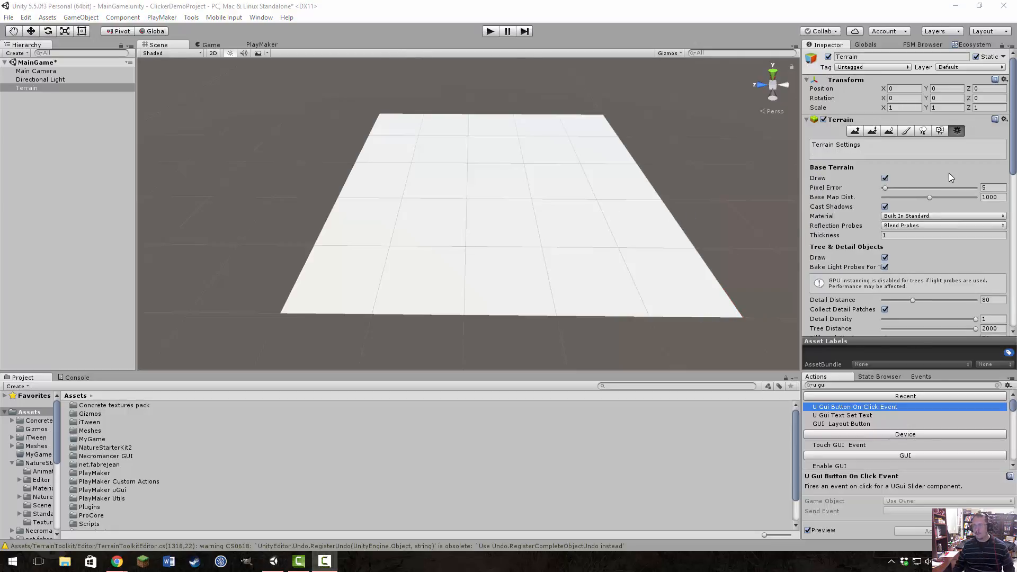
{"action": "scroll", "coordinate": [948, 191], "scroll_direction": "down", "scroll_amount": 3}
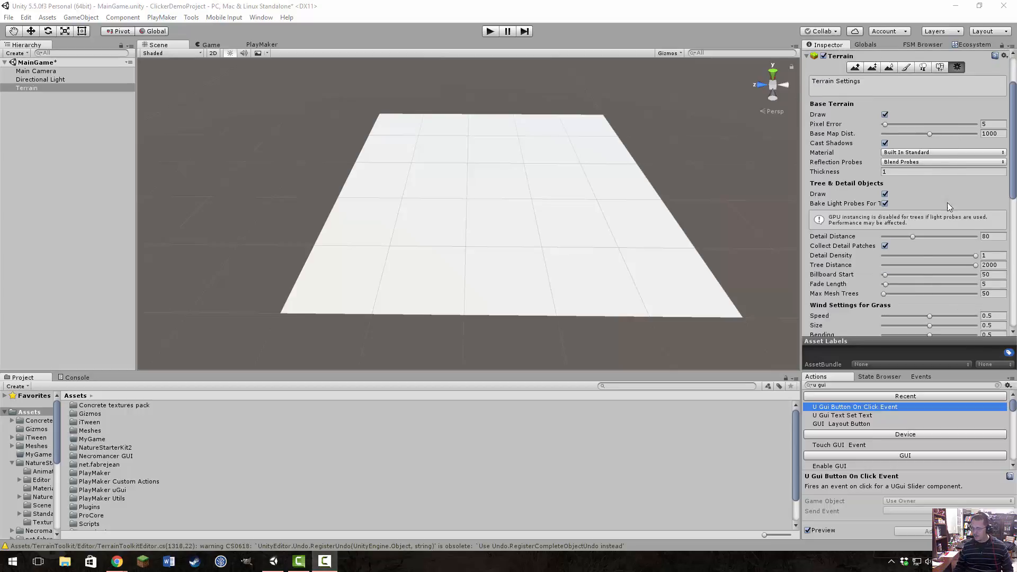
{"action": "scroll", "coordinate": [929, 234], "scroll_direction": "up", "scroll_amount": 1}
{"action": "scroll", "coordinate": [961, 230], "scroll_direction": "down", "scroll_amount": 3}
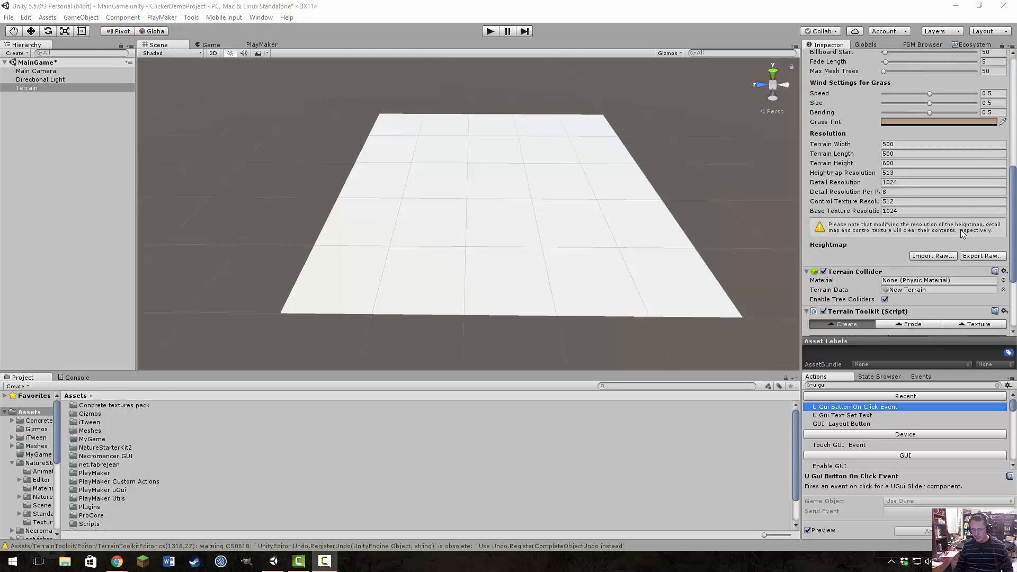
{"action": "scroll", "coordinate": [943, 217], "scroll_direction": "up", "scroll_amount": 1}
{"action": "left_click", "coordinate": [933, 207]}
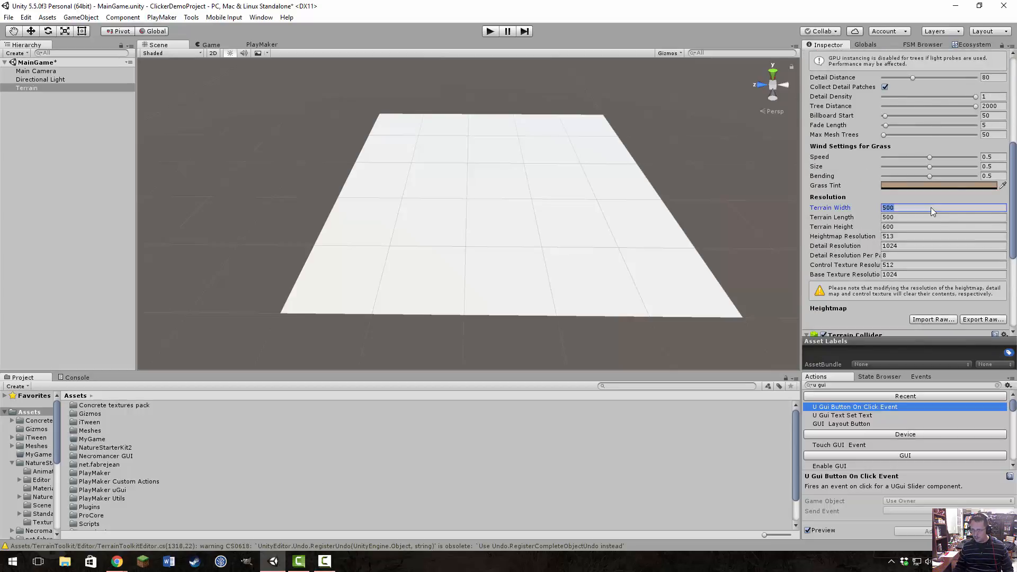
{"action": "scroll", "coordinate": [930, 208], "scroll_direction": "up", "scroll_amount": 7}
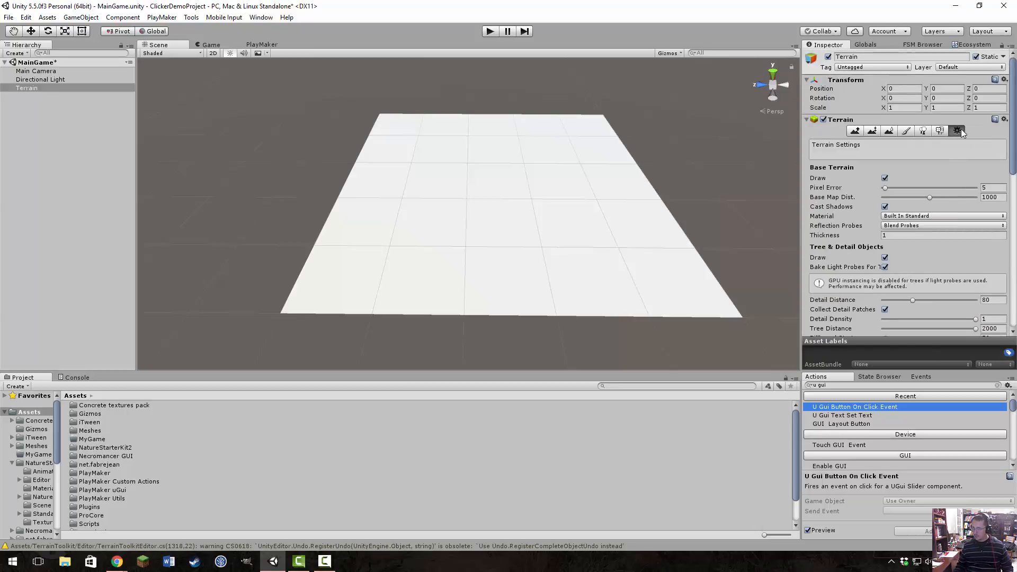
{"action": "scroll", "coordinate": [960, 148], "scroll_direction": "down", "scroll_amount": 7}
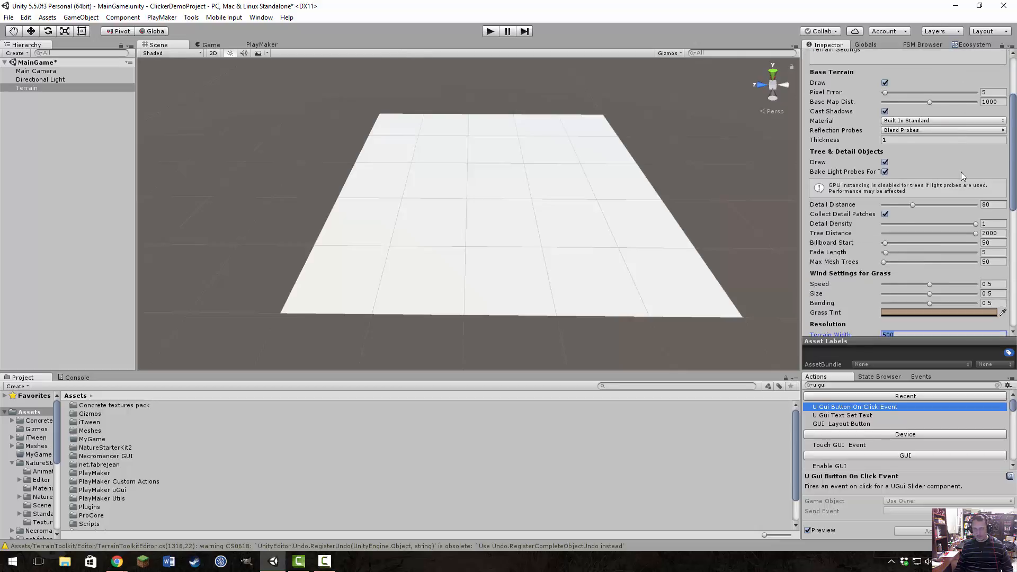
{"action": "left_click", "coordinate": [923, 185]}
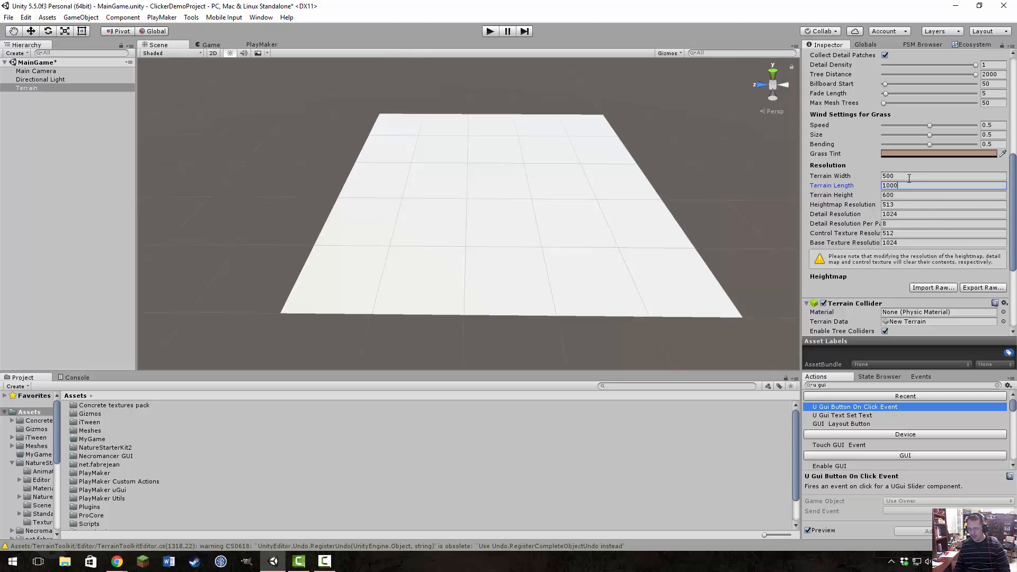
{"action": "left_click", "coordinate": [909, 178]}
{"action": "type", "text": "10"}
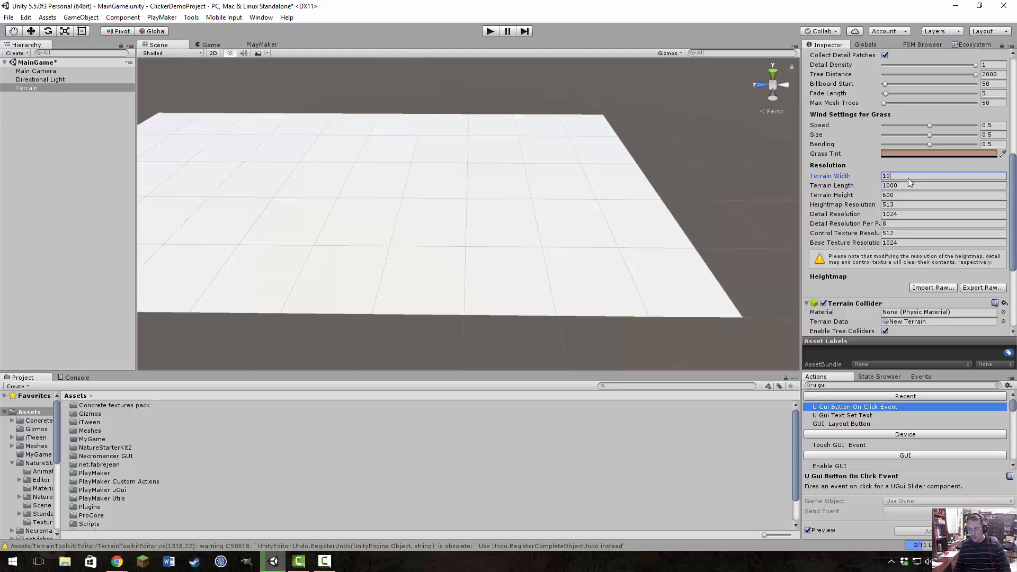
{"action": "type", "text": "00"}
{"action": "left_click", "coordinate": [910, 184]}
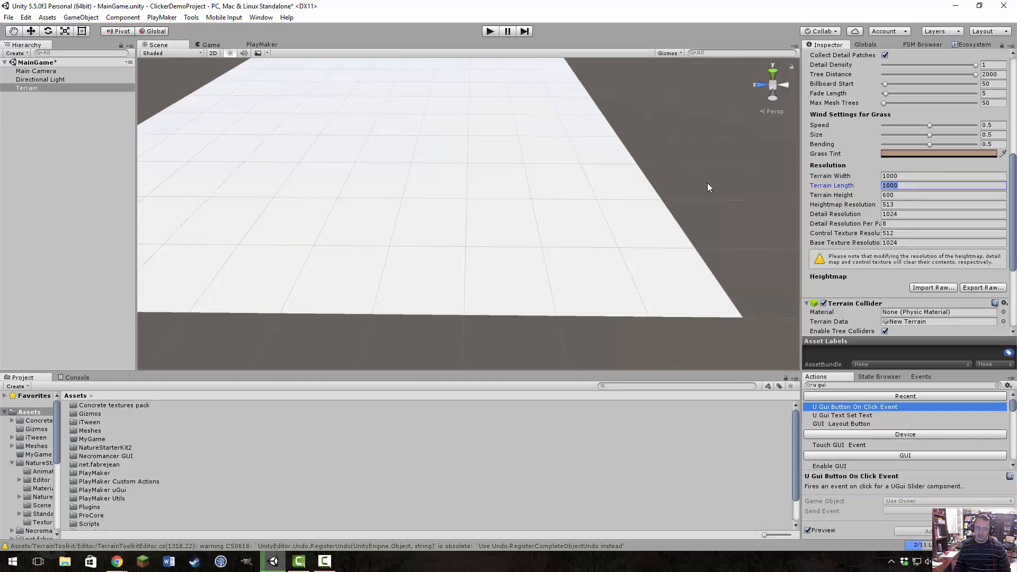
{"action": "right_click_drag", "start_coordinate": [707, 183], "coordinate": [721, 155]}
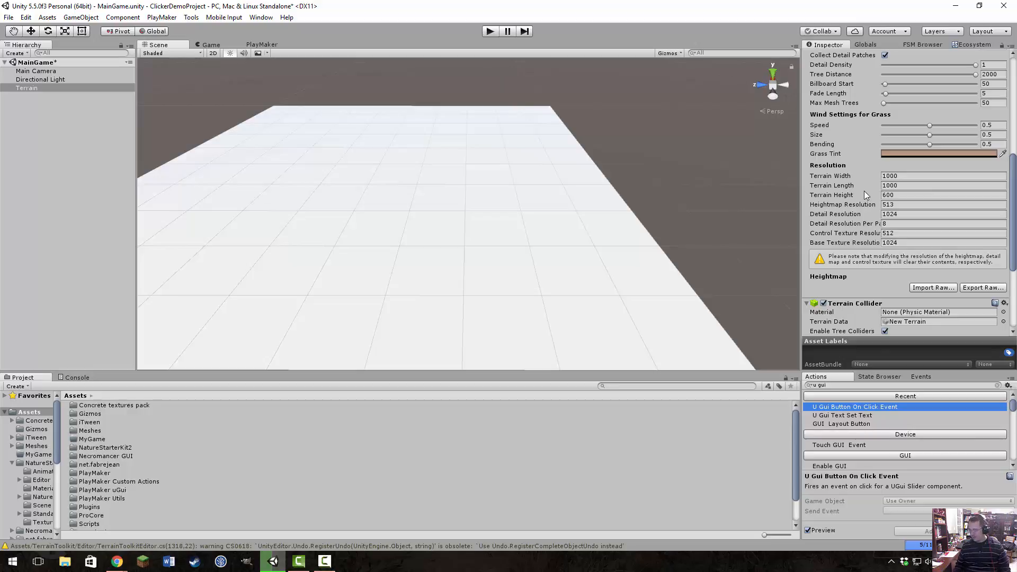
Step: Activate the Raise / Lower Terrain tool and remove the Terrain Toolkit component from the terrain
{"action": "scroll", "coordinate": [867, 202], "scroll_direction": "up", "scroll_amount": 10}
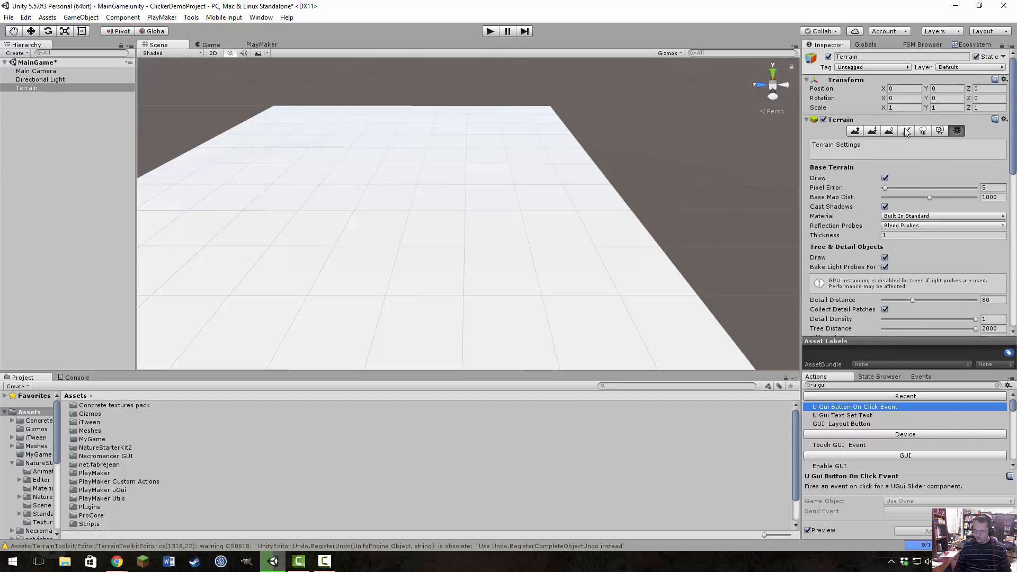
{"action": "left_click", "coordinate": [855, 130]}
{"action": "scroll", "coordinate": [887, 212], "scroll_direction": "down", "scroll_amount": 3}
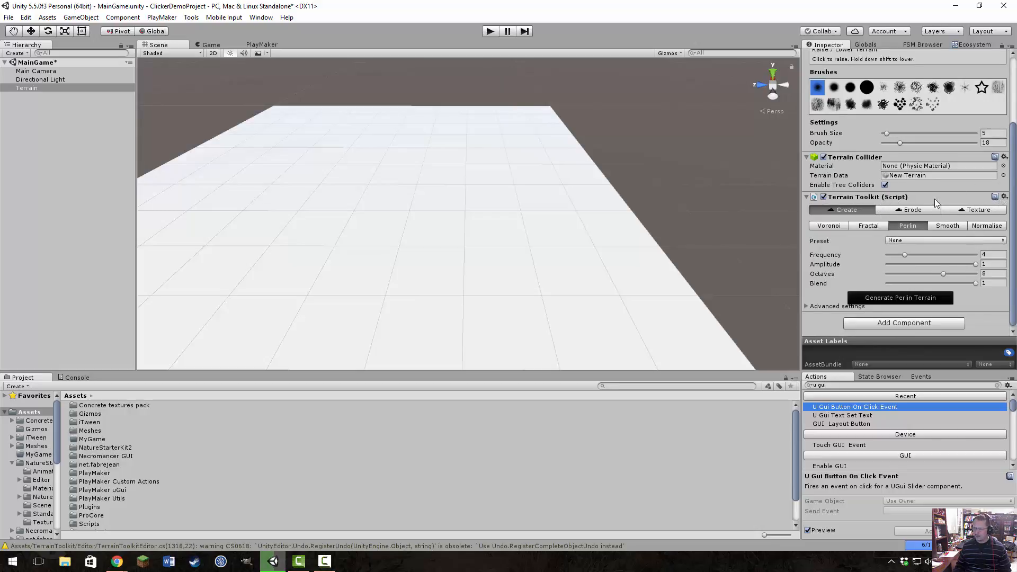
{"action": "left_click", "coordinate": [1004, 196]}
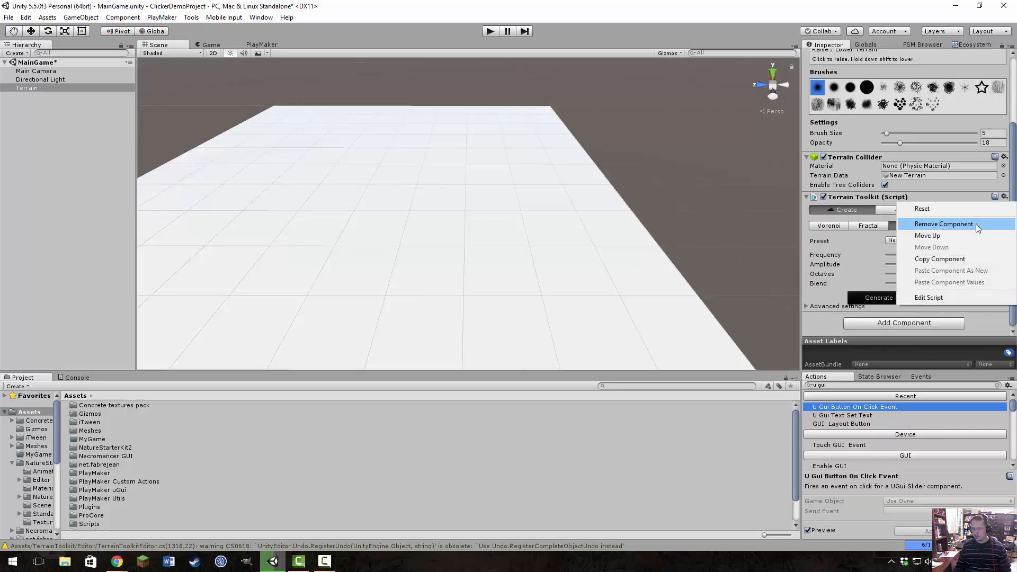
{"action": "left_click", "coordinate": [965, 223]}
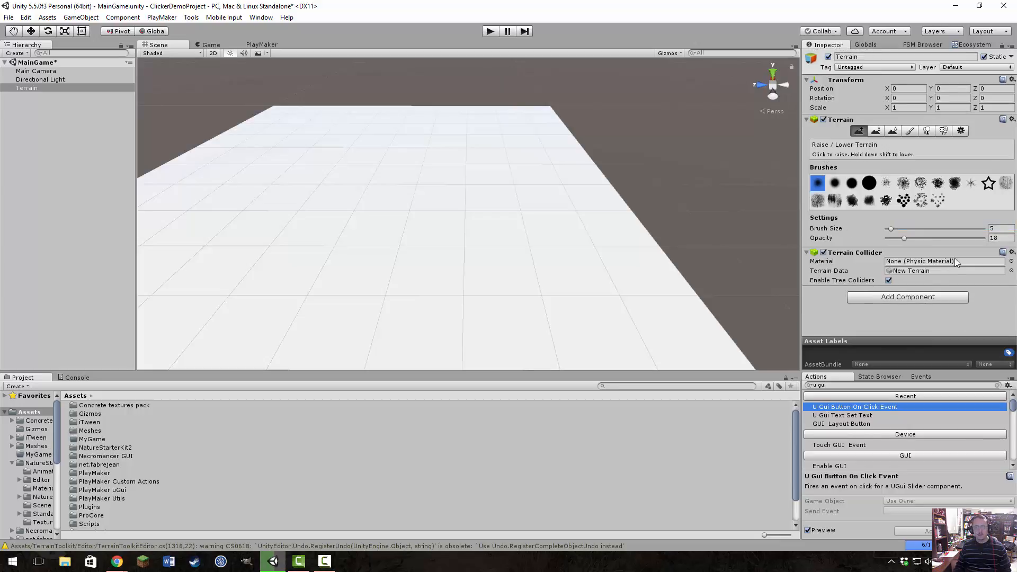
Step: Add the Terrain Toolkit component back to the terrain and show its Perlin generation settings
{"action": "left_click", "coordinate": [895, 298]}
{"action": "type", "text": "terr"}
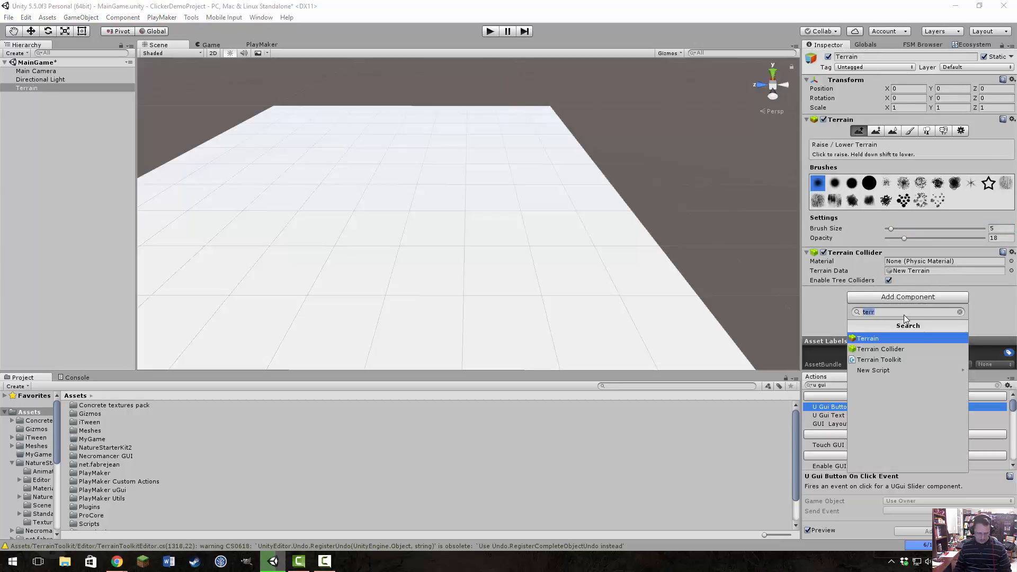
{"action": "type", "text": "terr"}
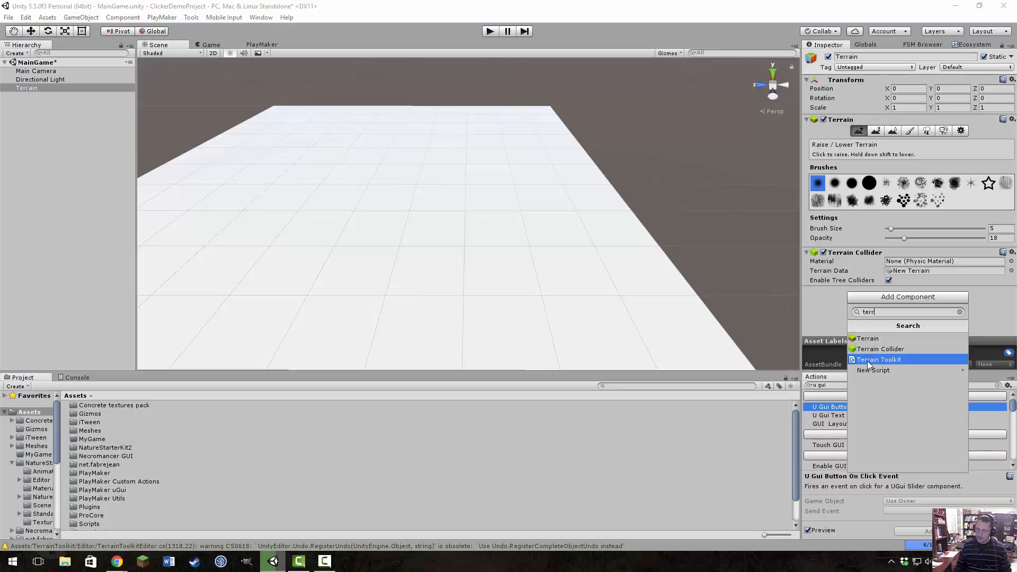
{"action": "left_click", "coordinate": [883, 359]}
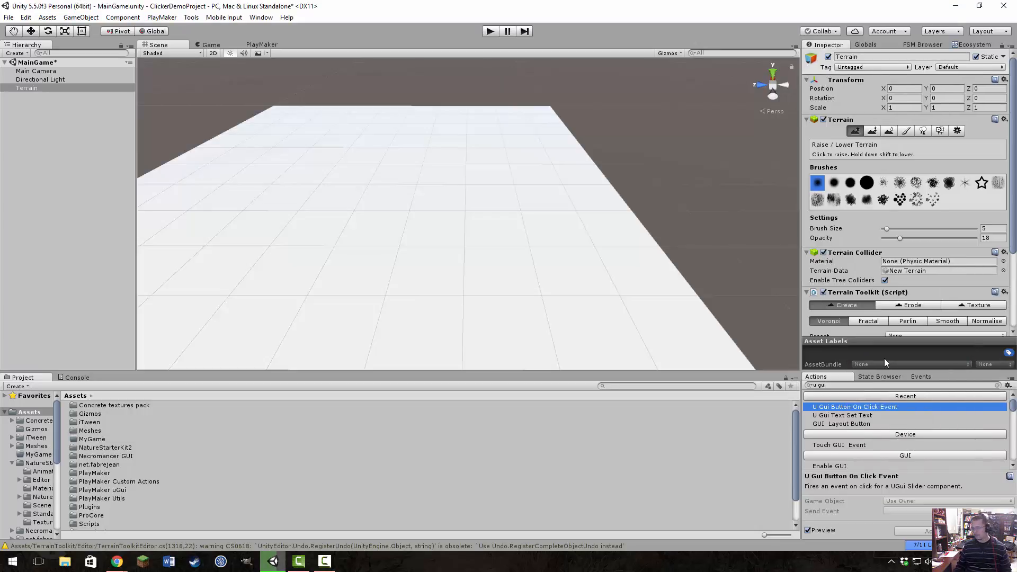
{"action": "scroll", "coordinate": [907, 271], "scroll_direction": "down", "scroll_amount": 3}
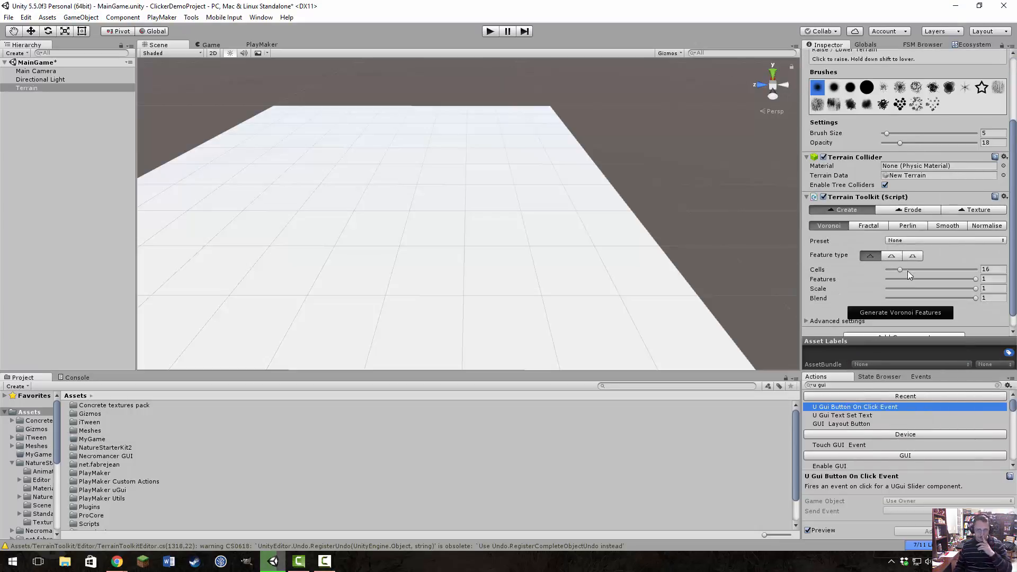
{"action": "left_click", "coordinate": [910, 225]}
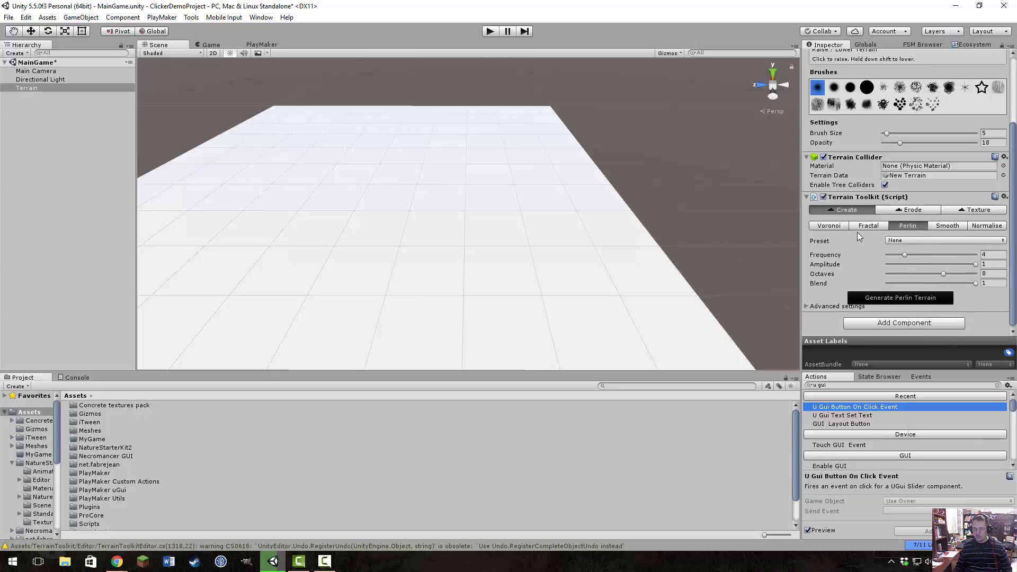
Step: Choose the Rough Plains preset, generate the Perlin terrain, and inspect the relief from several angles
{"action": "scroll", "coordinate": [861, 229], "scroll_direction": "up", "scroll_amount": 1}
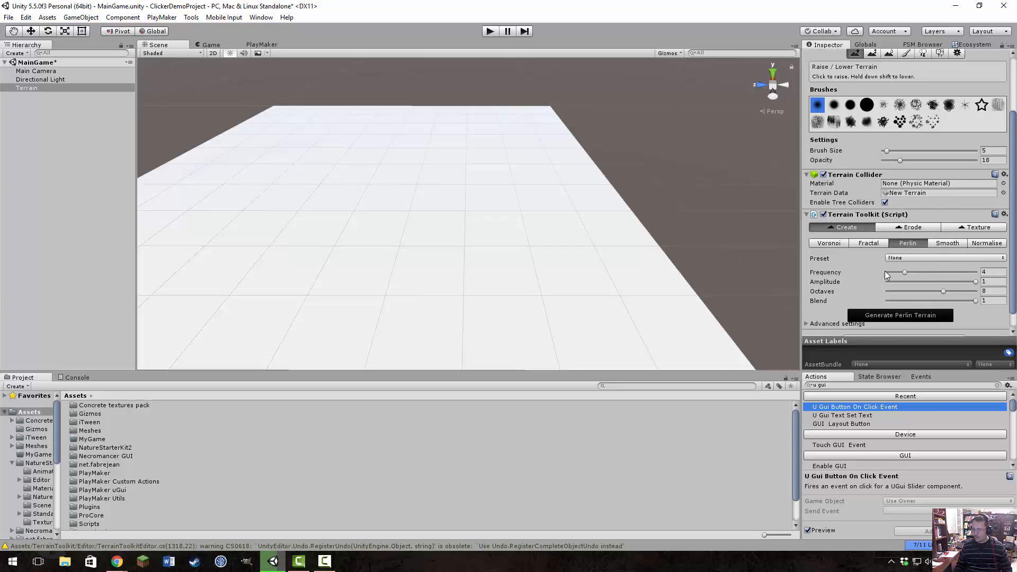
{"action": "left_click", "coordinate": [907, 257]}
{"action": "left_click", "coordinate": [901, 280]}
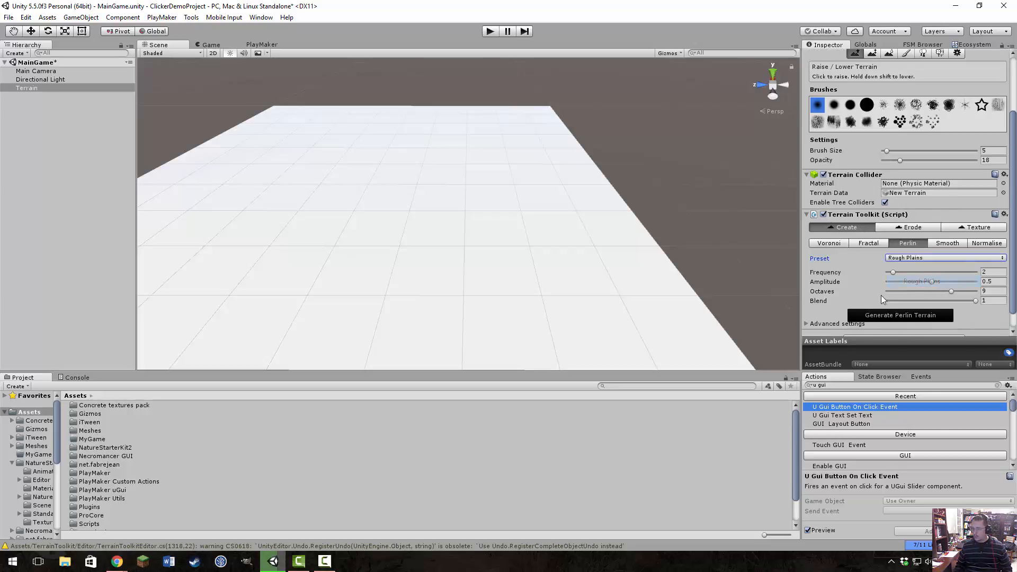
{"action": "left_click", "coordinate": [909, 315]}
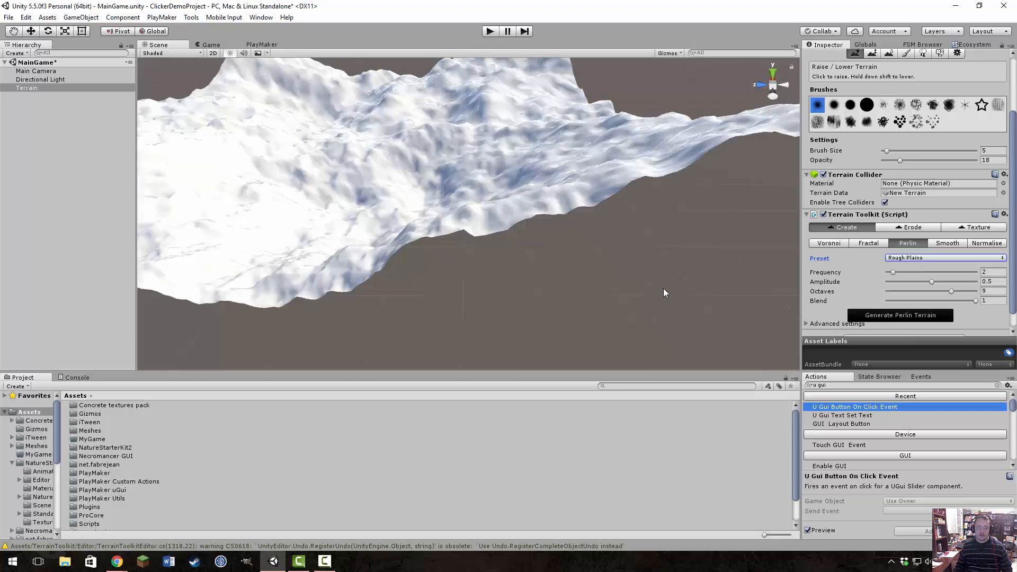
{"action": "left_click_drag", "start_coordinate": [687, 288], "coordinate": [488, 214], "text": "alt"}
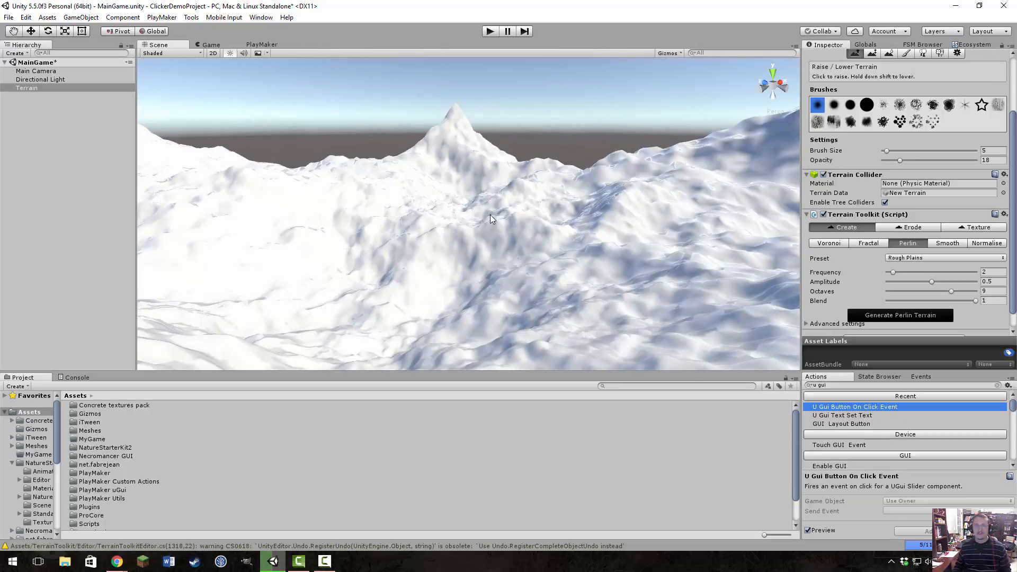
{"action": "left_click_drag", "start_coordinate": [490, 214], "coordinate": [553, 261], "text": "alt"}
{"action": "right_click_drag", "start_coordinate": [553, 260], "coordinate": [678, 247]}
Step: Switch the Perlin preset to Rolling Hills and regenerate the terrain
{"action": "left_click", "coordinate": [912, 258]}
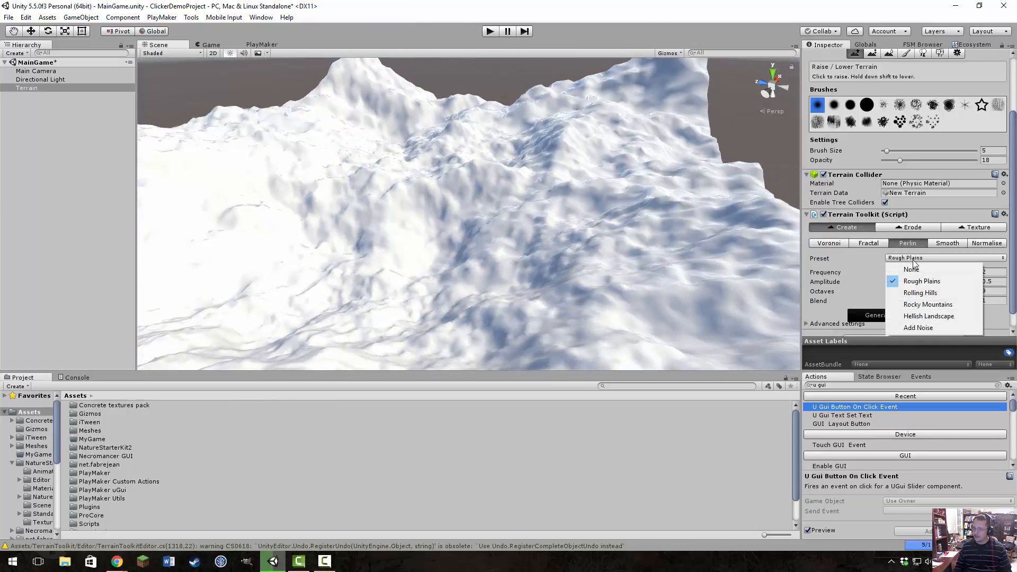
{"action": "left_click", "coordinate": [927, 291]}
{"action": "left_click", "coordinate": [901, 315]}
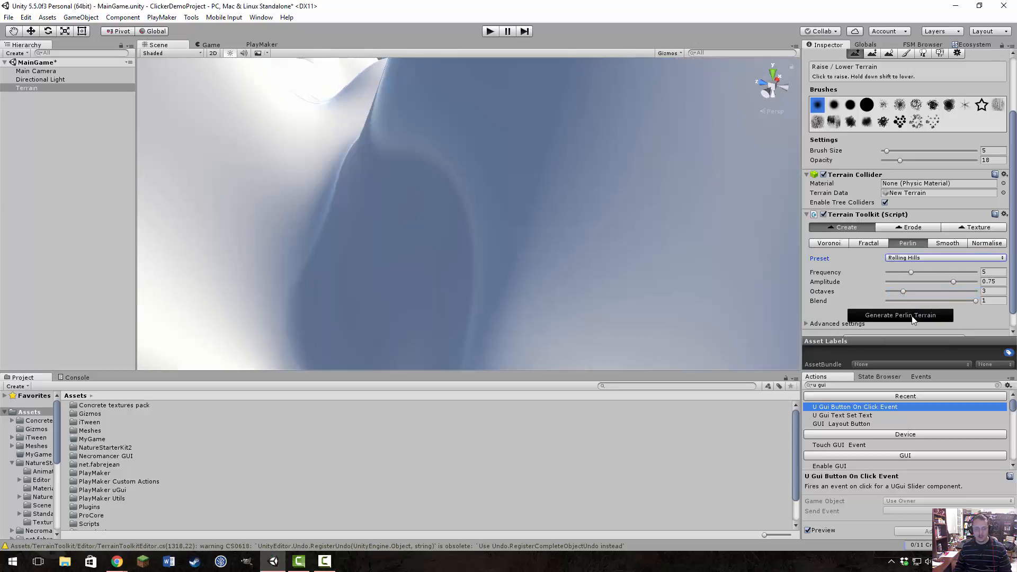
{"action": "right_click_drag", "start_coordinate": [574, 199], "coordinate": [903, 262]}
Step: Return the Perlin preset to Rough Plains and generate the terrain again
{"action": "left_click", "coordinate": [904, 258]}
{"action": "left_click", "coordinate": [917, 281]}
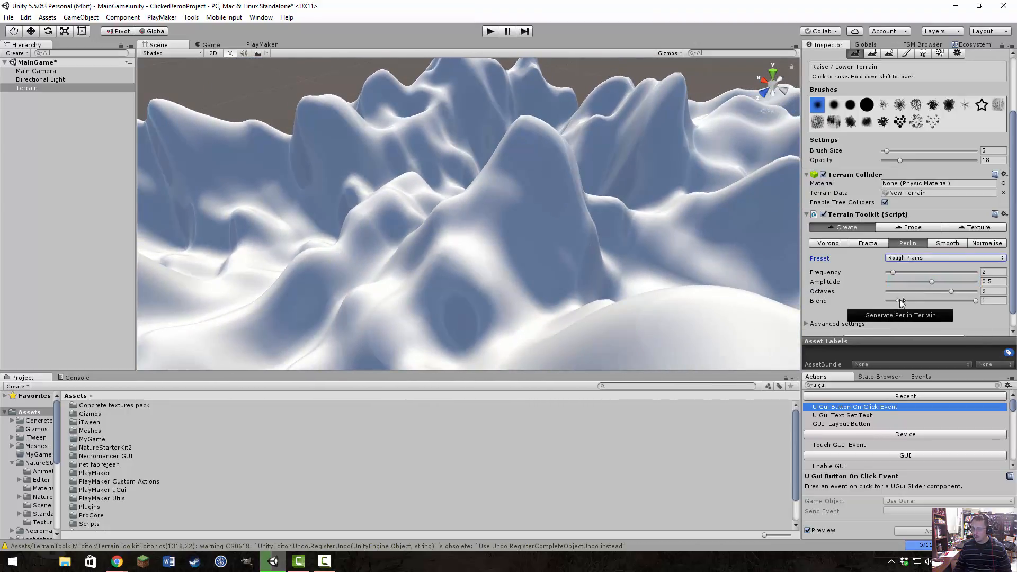
{"action": "left_click", "coordinate": [920, 316]}
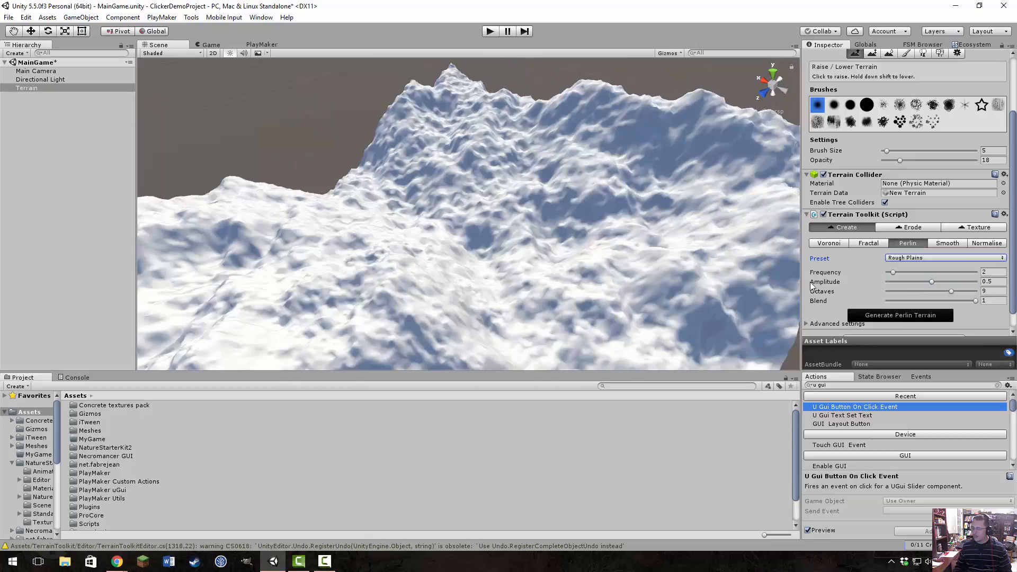
{"action": "right_click_drag", "start_coordinate": [588, 236], "coordinate": [712, 273]}
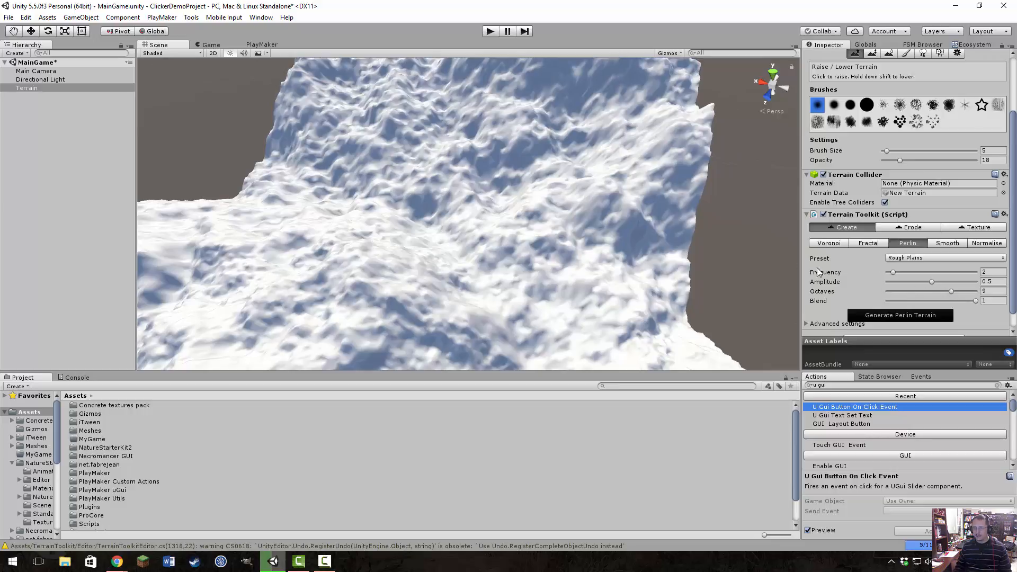
{"action": "right_click_drag", "start_coordinate": [712, 228], "coordinate": [794, 296]}
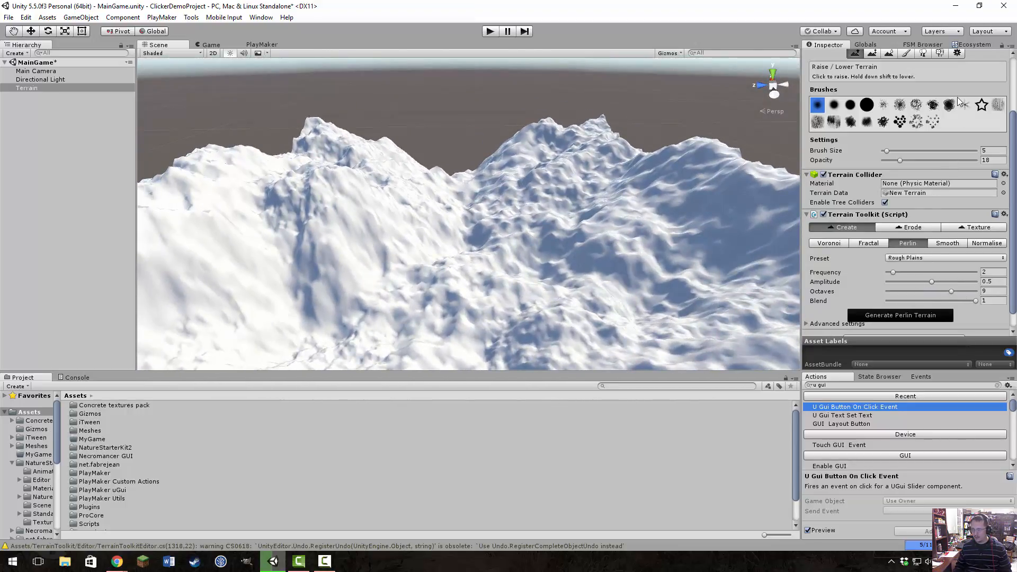
Step: Review the terrain's width, length and height in its resolution settings
{"action": "left_click", "coordinate": [956, 53]}
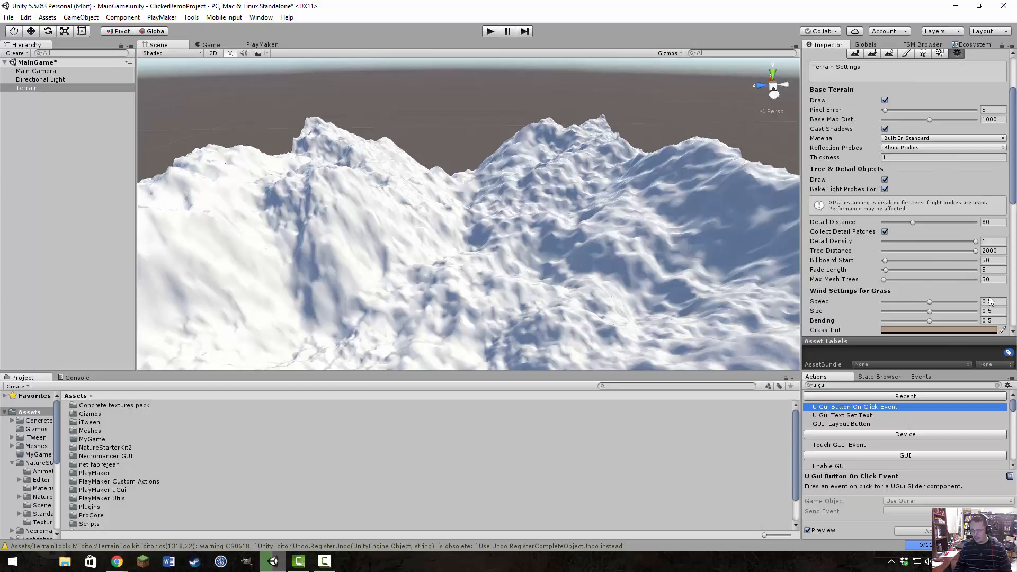
{"action": "scroll", "coordinate": [990, 302], "scroll_direction": "down", "scroll_amount": 6}
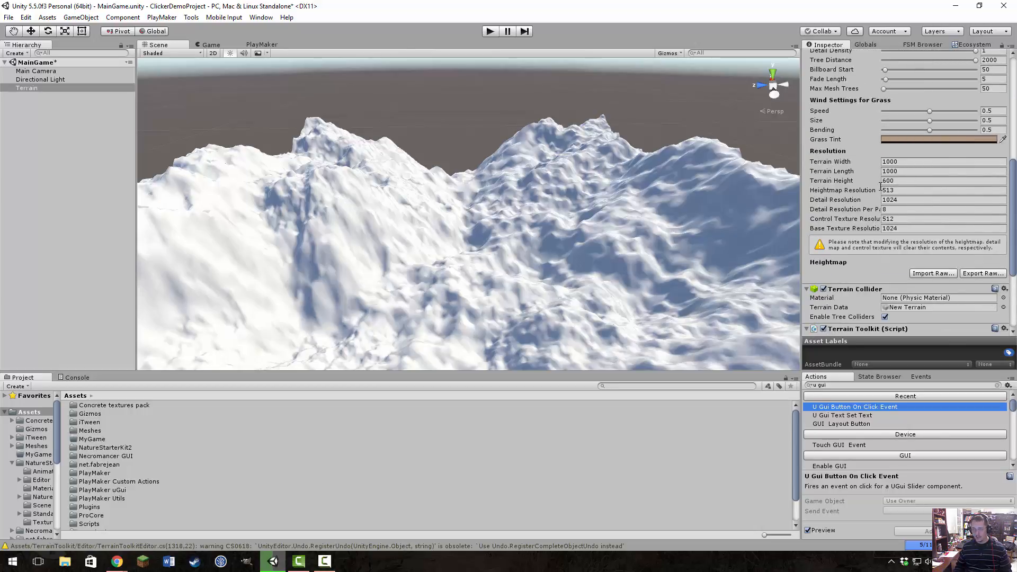
{"action": "scroll", "coordinate": [900, 159], "scroll_direction": "up", "scroll_amount": 6}
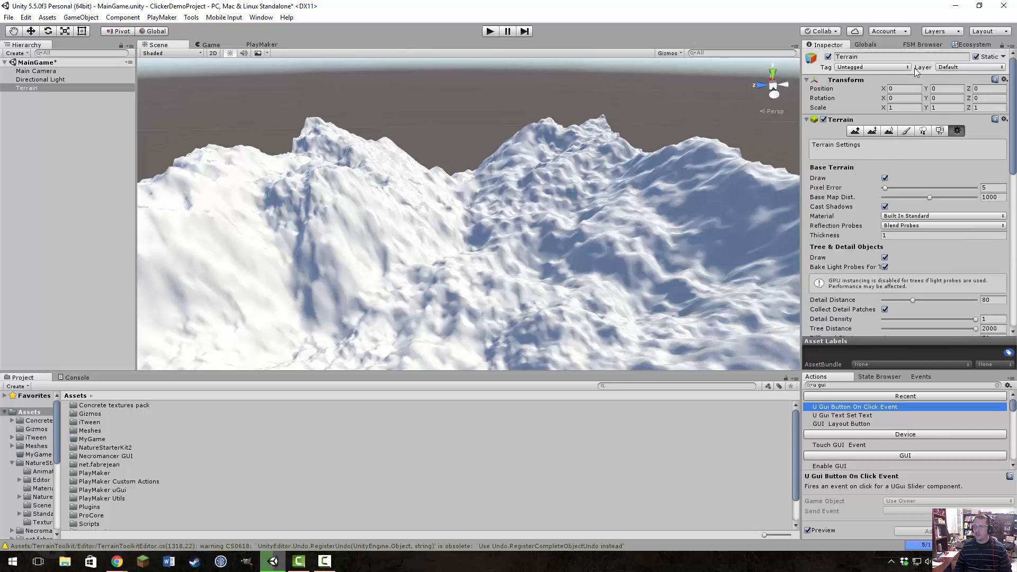
Step: Activate the Paint Height tool and sample the terrain's height at the mountain peak and along its ridge
{"action": "left_click", "coordinate": [855, 130]}
{"action": "left_click", "coordinate": [872, 130]}
{"action": "mouse_move", "coordinate": [657, 159]}
{"action": "left_mouse_down", "text": "alt"}
{"action": "mouse_move", "coordinate": [529, 157]}
{"action": "mouse_move", "coordinate": [377, 226]}
{"action": "left_mouse_up", "text": "alt"}
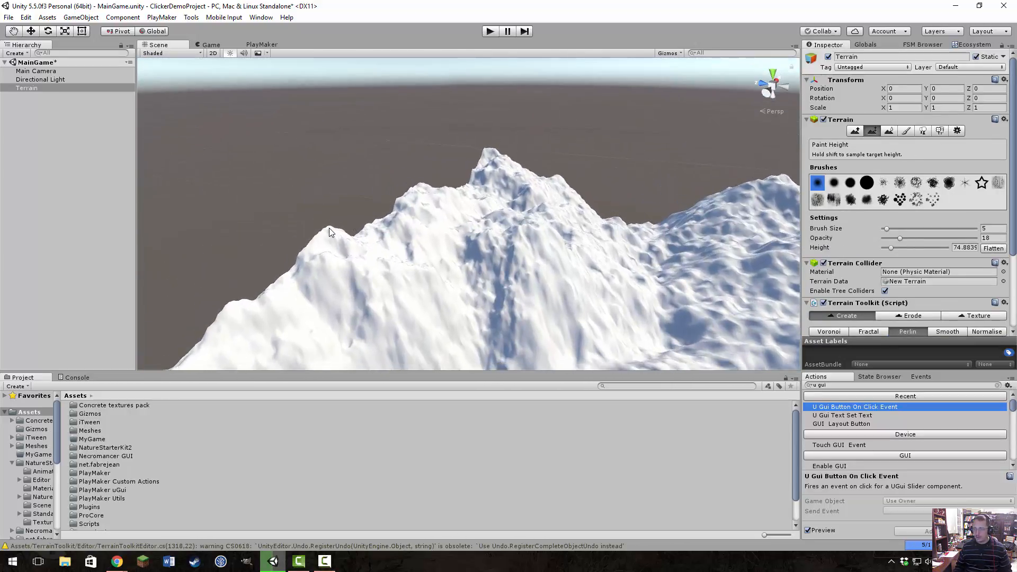
{"action": "left_click", "coordinate": [609, 242], "text": "shift"}
{"action": "left_click", "coordinate": [485, 154], "text": "shift"}
{"action": "left_click", "coordinate": [485, 151], "text": "shift"}
{"action": "left_click", "coordinate": [424, 194], "text": "shift"}
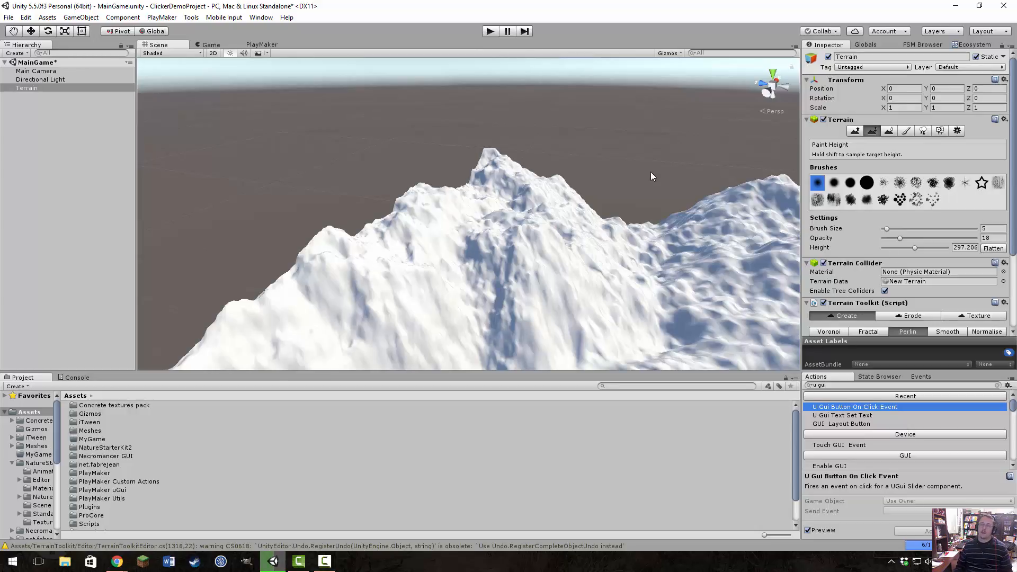
Step: Set the Perlin amplitude to 0.25 and the octaves to 7, then regenerate the terrain
{"action": "left_click_drag", "start_coordinate": [654, 176], "coordinate": [846, 185], "text": "alt"}
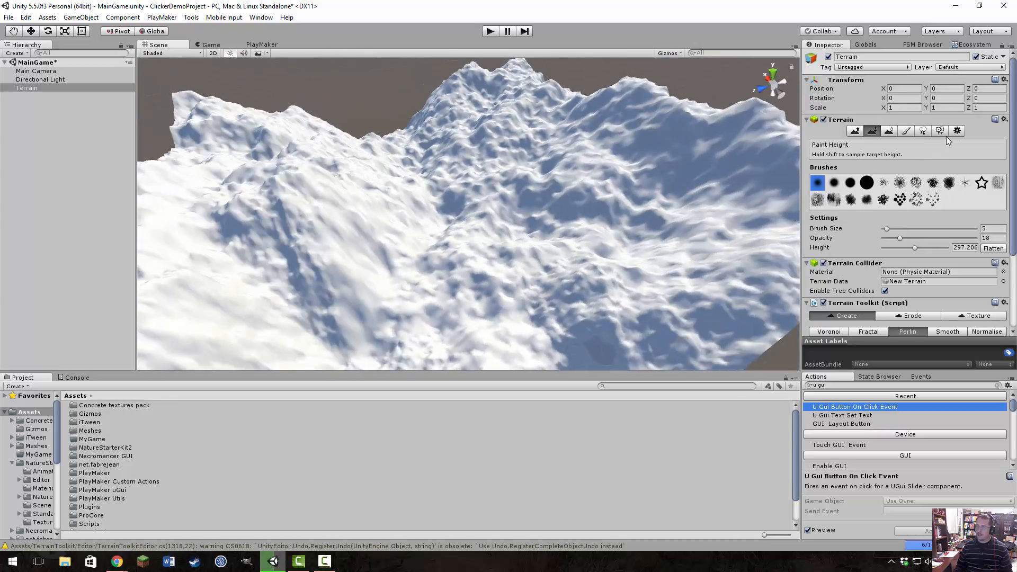
{"action": "scroll", "coordinate": [930, 290], "scroll_direction": "down", "scroll_amount": 4}
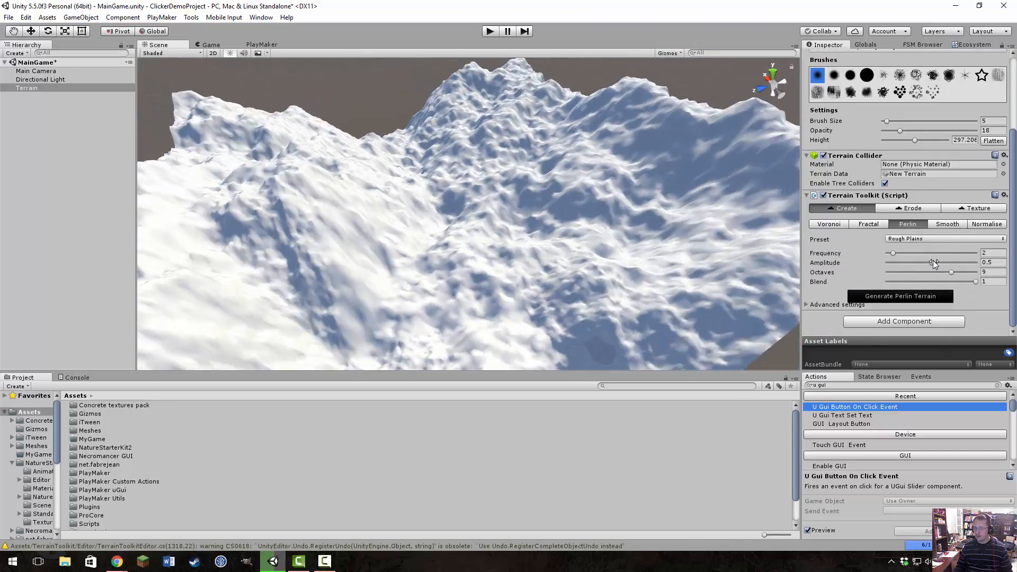
{"action": "left_click", "coordinate": [989, 263]}
{"action": "type", "text": "0"}
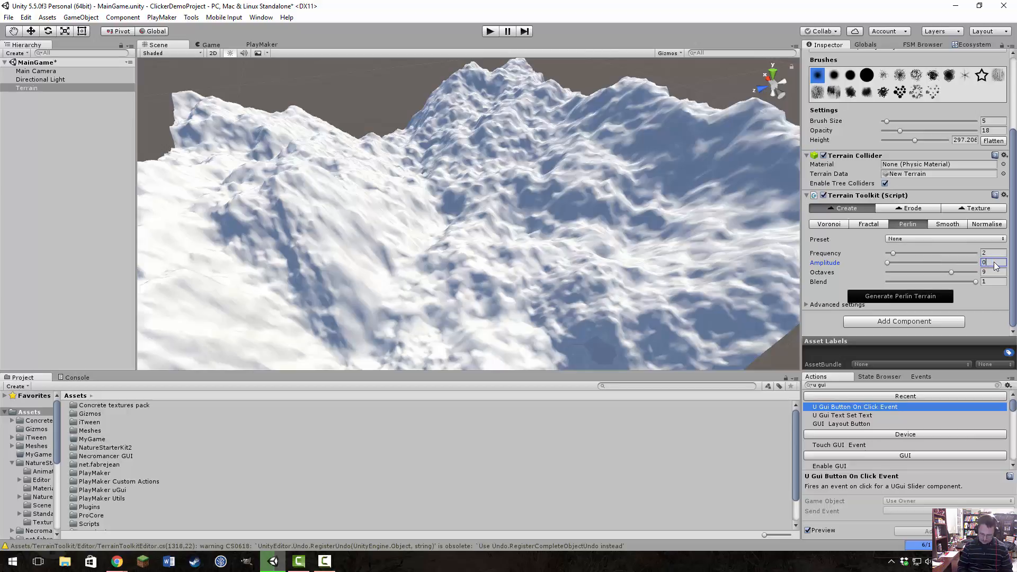
{"action": "type", "text": ".25"}
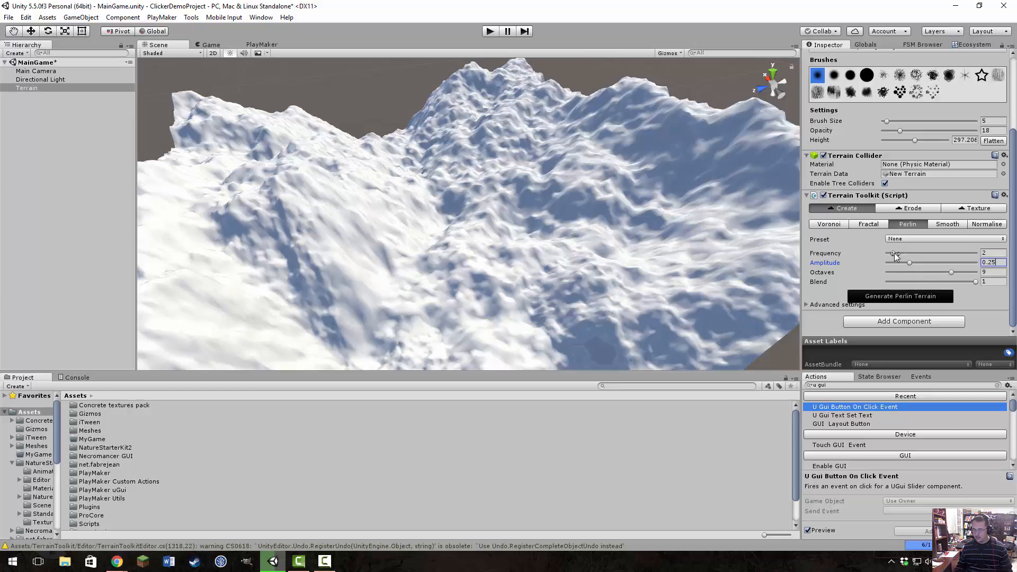
{"action": "left_click", "coordinate": [941, 273]}
{"action": "left_click", "coordinate": [872, 298]}
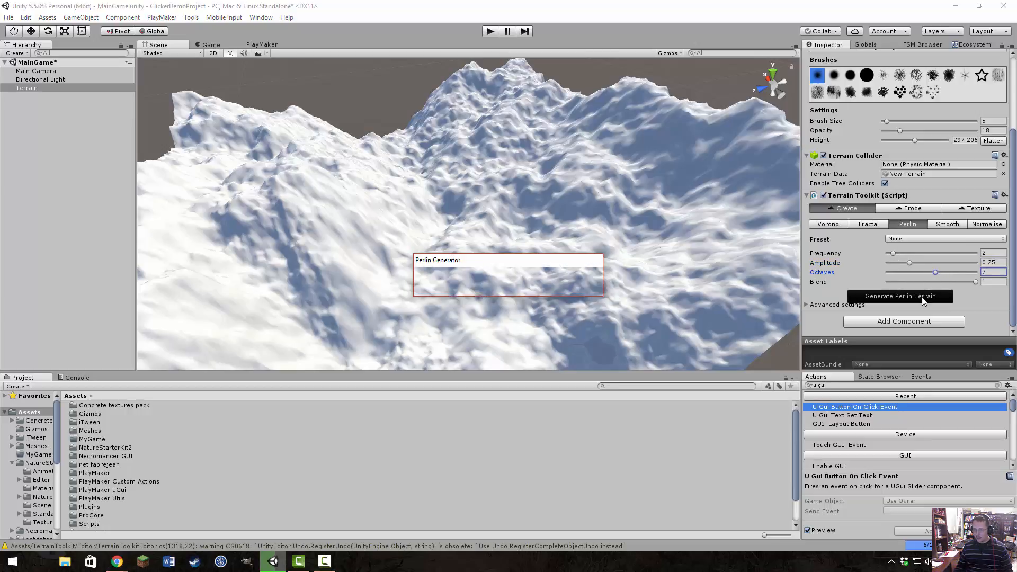
{"action": "right_click_drag", "start_coordinate": [615, 259], "coordinate": [106, 216]}
{"action": "key", "text": "a"}
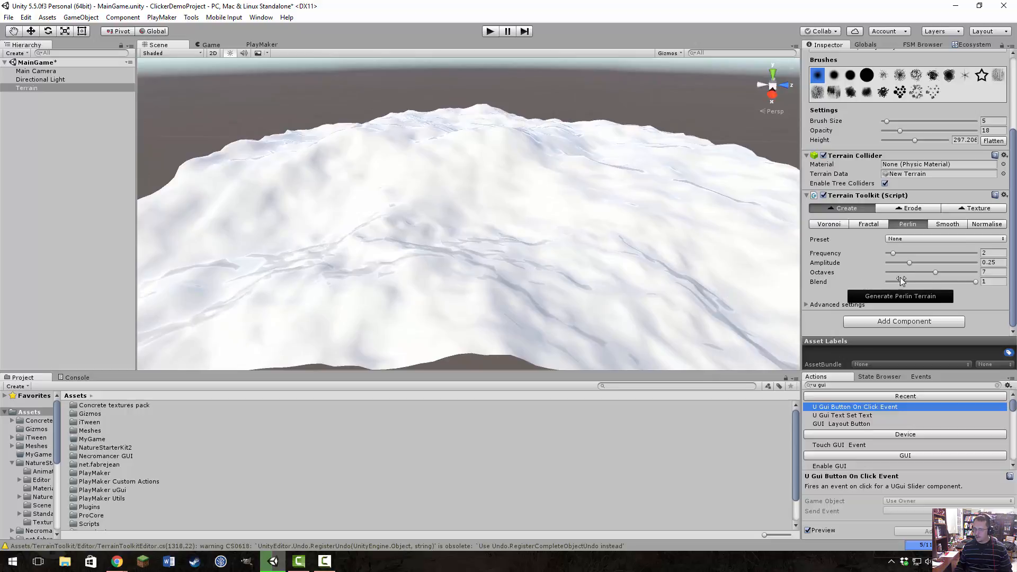
Step: Set the Perlin amplitude to 0.5, regenerate the terrain, and inspect the mountain from several angles
{"action": "left_click", "coordinate": [1004, 272]}
{"action": "left_click", "coordinate": [1004, 263]}
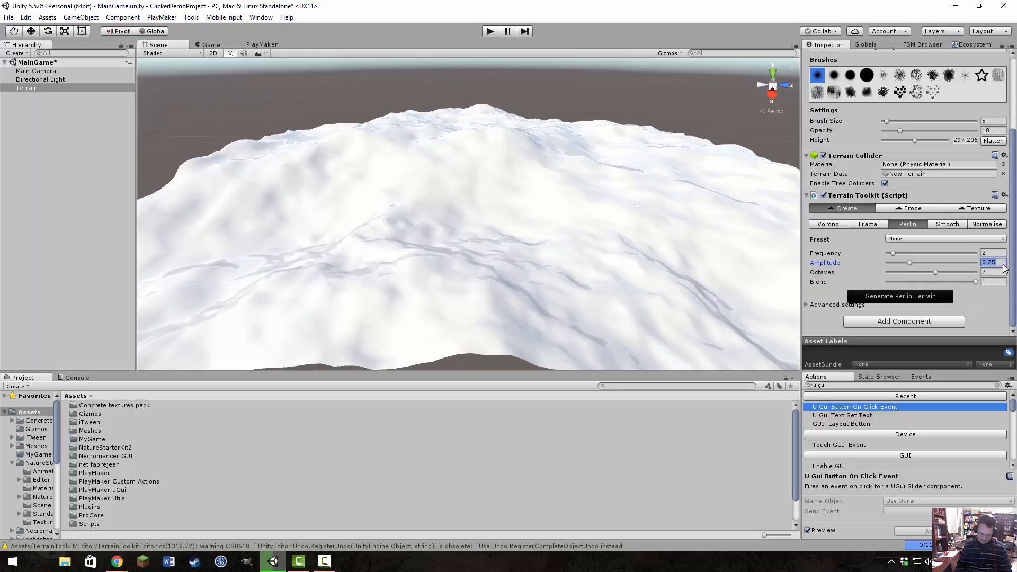
{"action": "type", "text": "0.5"}
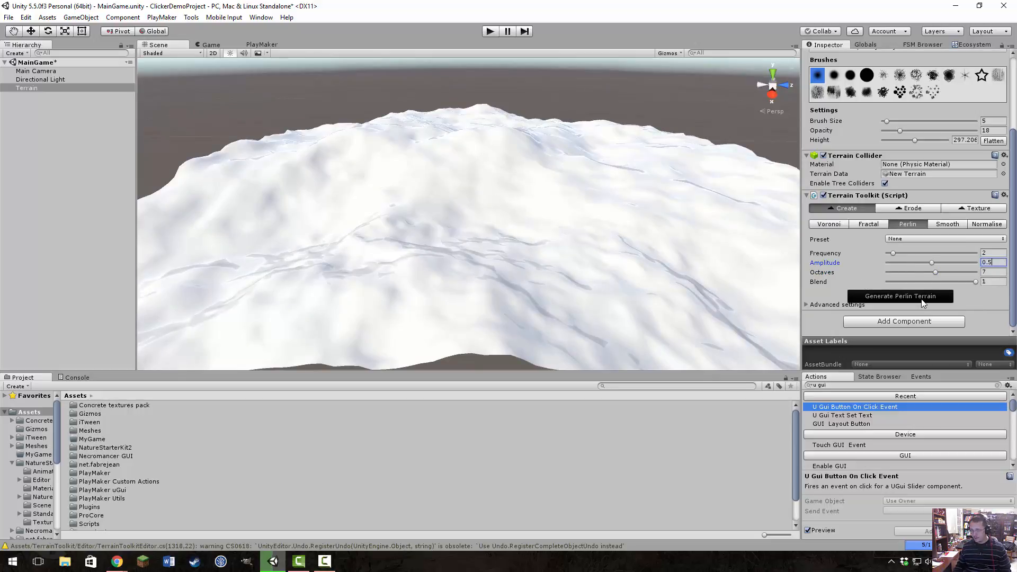
{"action": "left_click", "coordinate": [922, 299]}
{"action": "right_click_drag", "start_coordinate": [602, 231], "coordinate": [821, 226]}
{"action": "right_click_drag", "start_coordinate": [798, 225], "coordinate": [831, 268]}
{"action": "right_click_drag", "start_coordinate": [673, 278], "coordinate": [878, 247]}
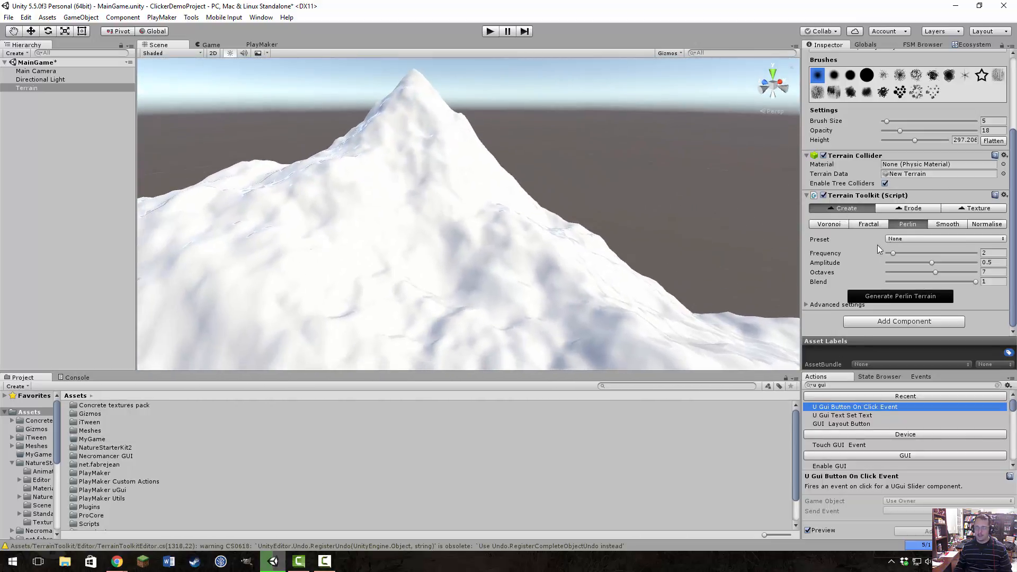
{"action": "right_click_drag", "start_coordinate": [744, 236], "coordinate": [588, 170]}
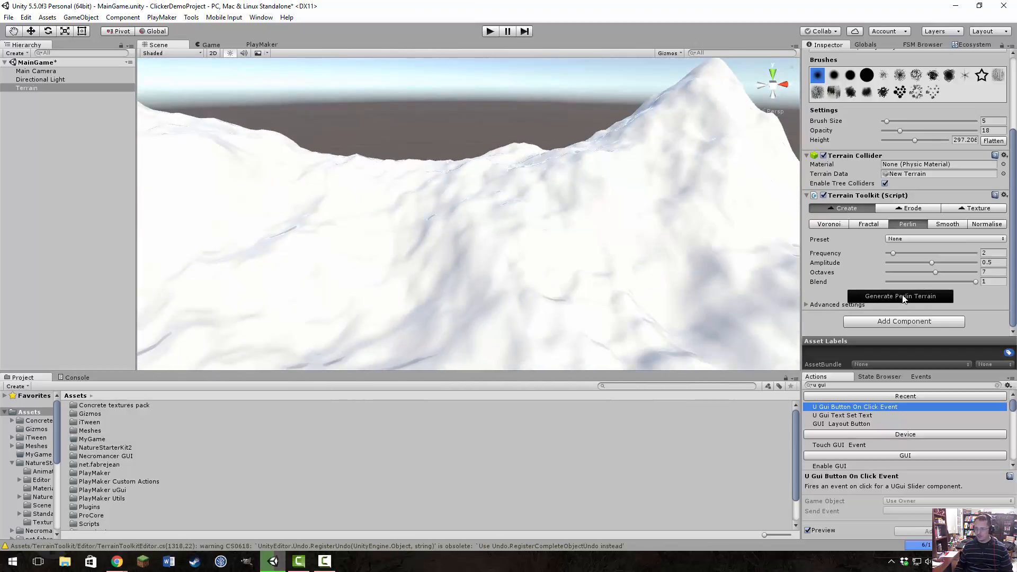
{"action": "right_click_drag", "start_coordinate": [642, 221], "coordinate": [706, 194]}
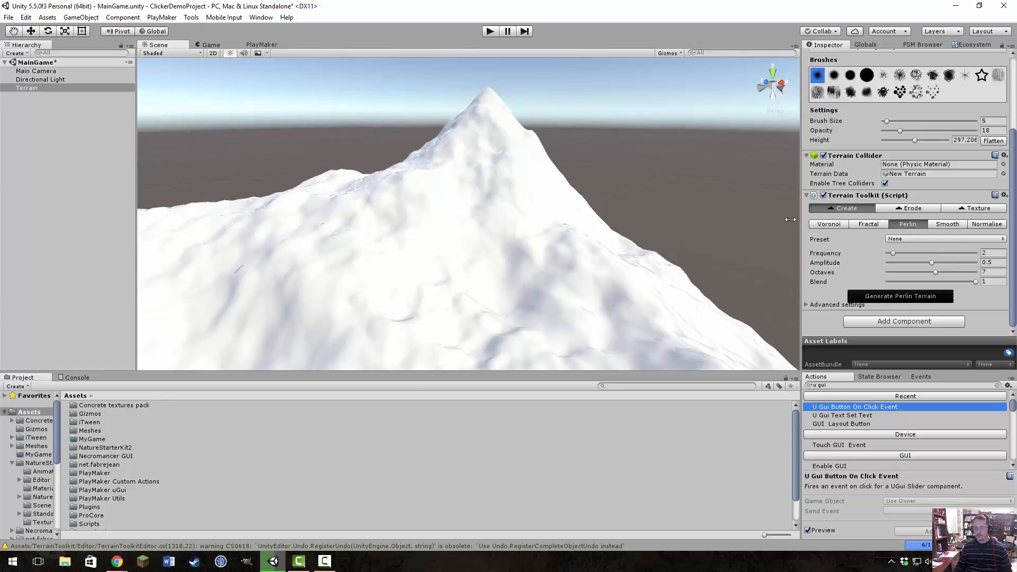
{"action": "right_click_drag", "start_coordinate": [713, 171], "coordinate": [659, 187]}
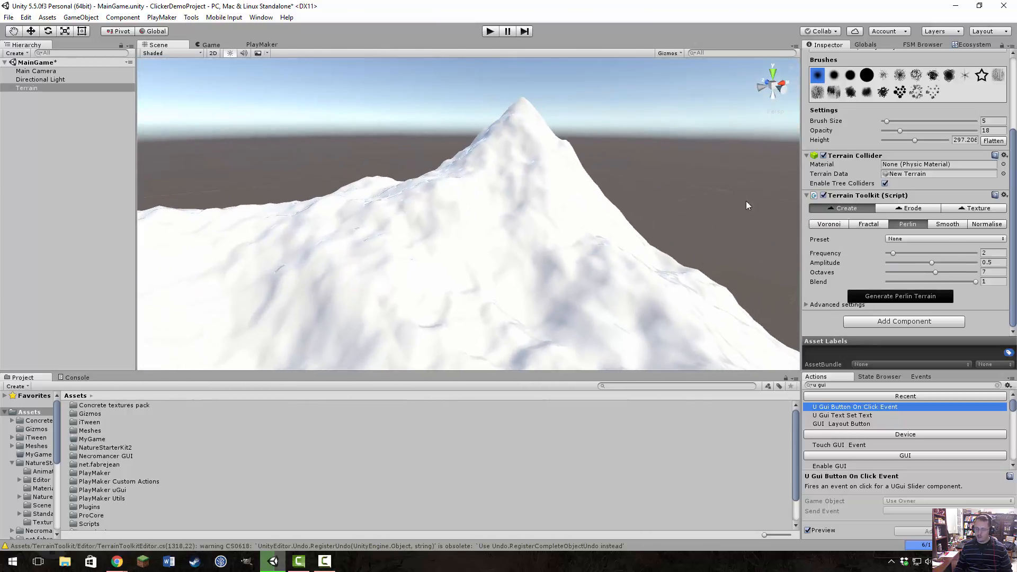
{"action": "mouse_move", "coordinate": [746, 201]}
{"action": "right_mouse_down"}
{"action": "mouse_move", "coordinate": [556, 209]}
{"action": "mouse_move", "coordinate": [688, 234]}
{"action": "mouse_move", "coordinate": [740, 206]}
{"action": "right_mouse_up"}
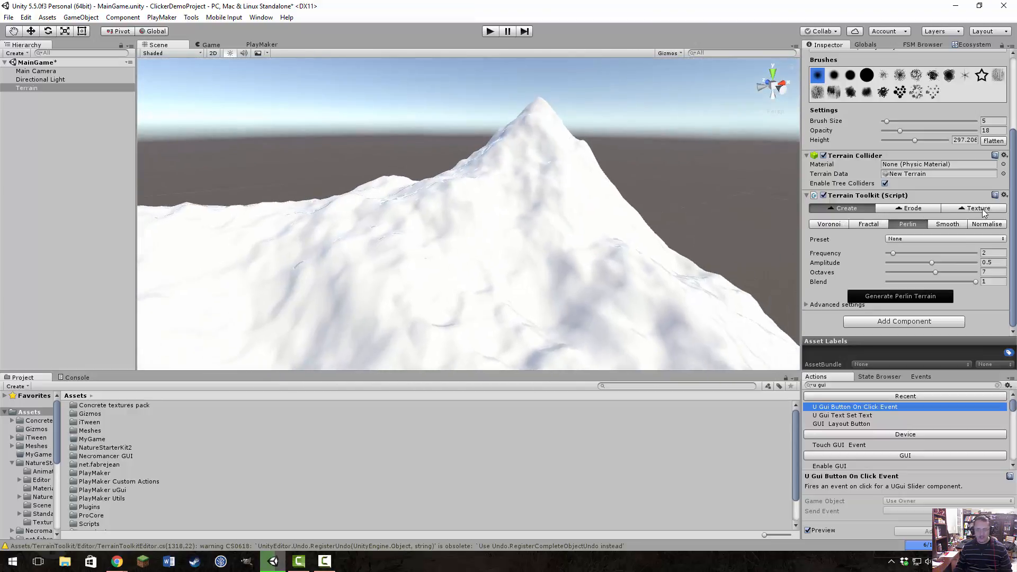
Step: Show the Terrain Toolkit's texture settings and add a first texture slot for the cliff texture
{"action": "left_click", "coordinate": [959, 209]}
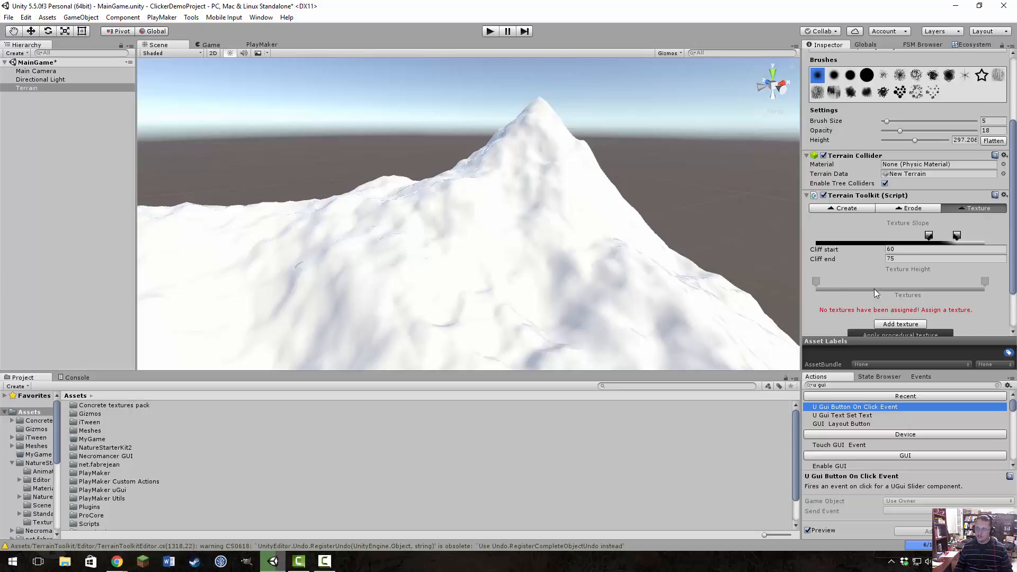
{"action": "left_click", "coordinate": [899, 322]}
{"action": "scroll", "coordinate": [896, 307], "scroll_direction": "down", "scroll_amount": 3}
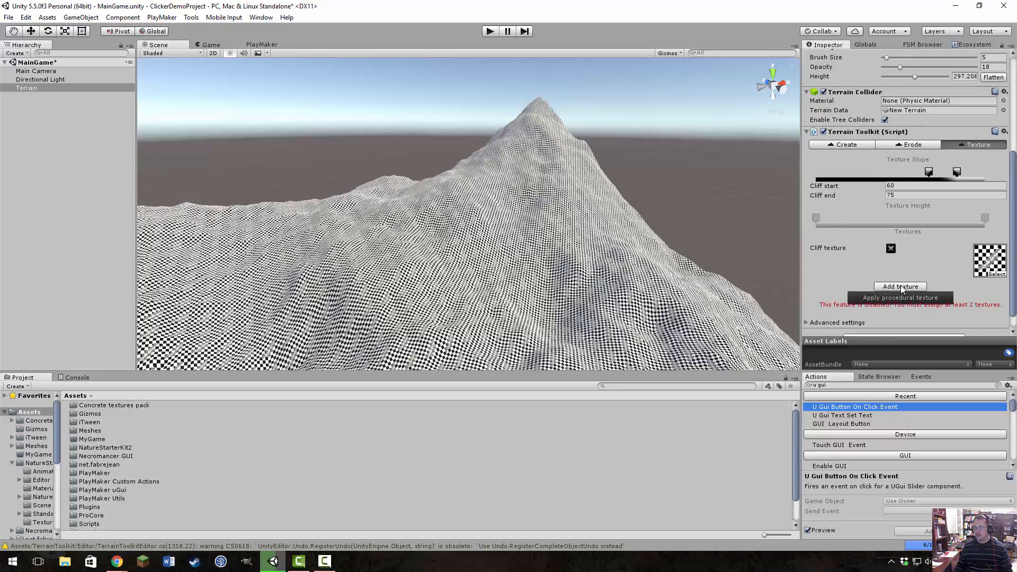
Step: Add three more texture slots to the Terrain Toolkit, for Texture 1, Texture 2 and Texture 3
{"action": "left_click", "coordinate": [901, 286]}
{"action": "left_click", "coordinate": [900, 286]}
{"action": "scroll", "coordinate": [902, 288], "scroll_direction": "down", "scroll_amount": 3}
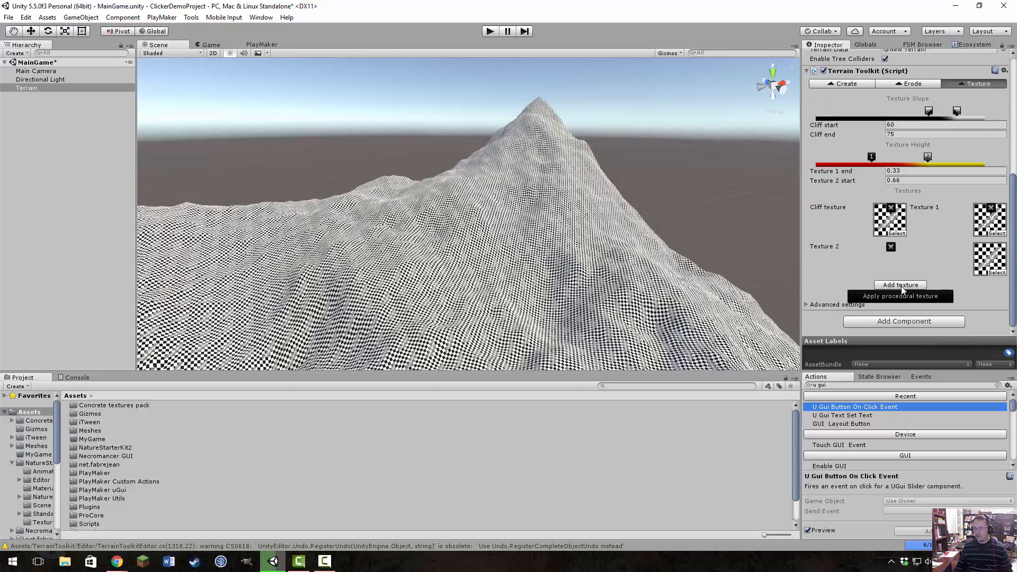
{"action": "left_click", "coordinate": [901, 285]}
{"action": "scroll", "coordinate": [931, 264], "scroll_direction": "down", "scroll_amount": 1}
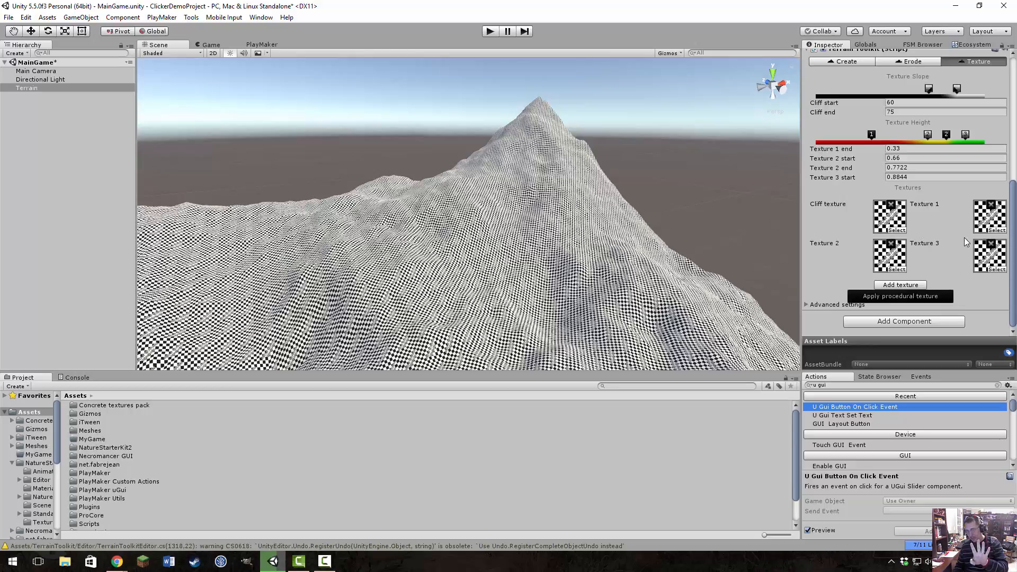
{"action": "left_click", "coordinate": [907, 285]}
{"action": "scroll", "coordinate": [964, 272], "scroll_direction": "down", "scroll_amount": 3}
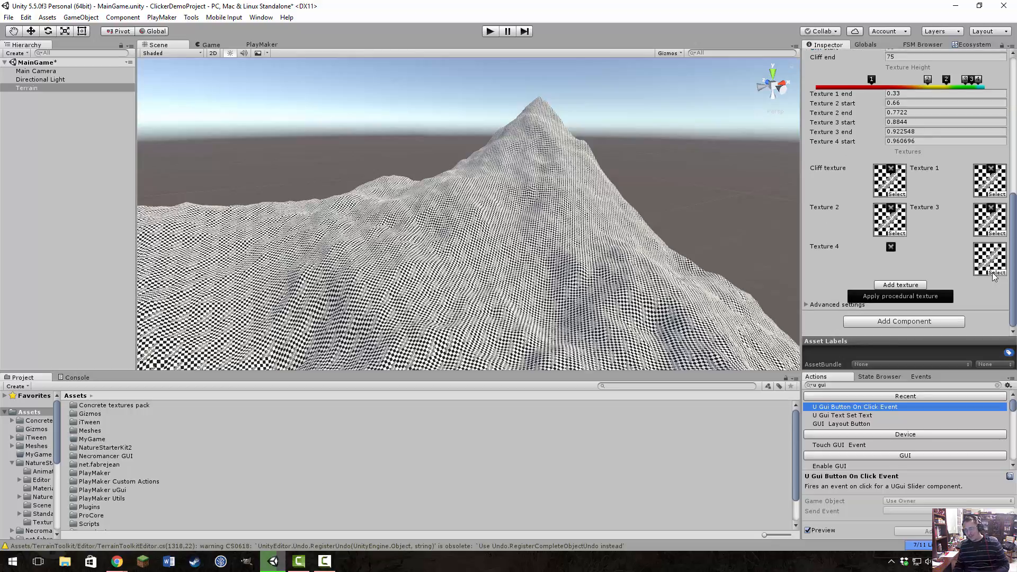
{"action": "left_click", "coordinate": [891, 247]}
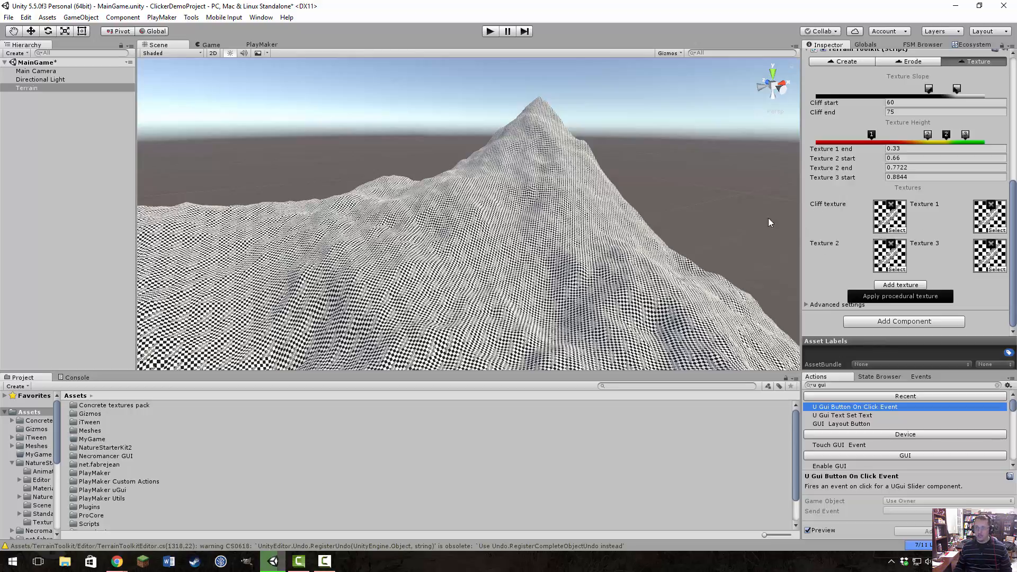
Step: Assign the pattern 09 diffuse texture from the Concrete textures pack to the cliff texture slot
{"action": "left_click", "coordinate": [896, 231]}
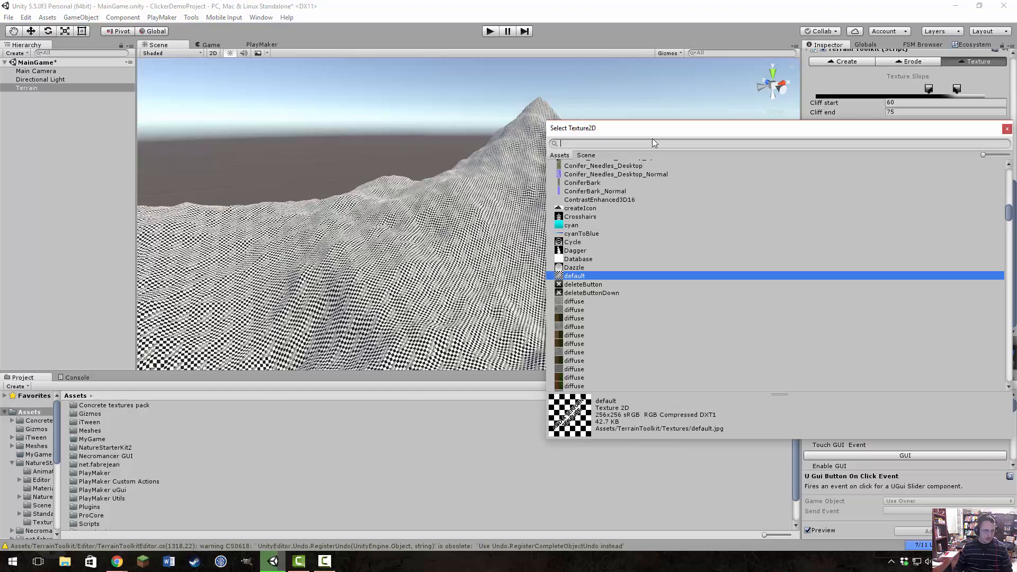
{"action": "left_click", "coordinate": [582, 302]}
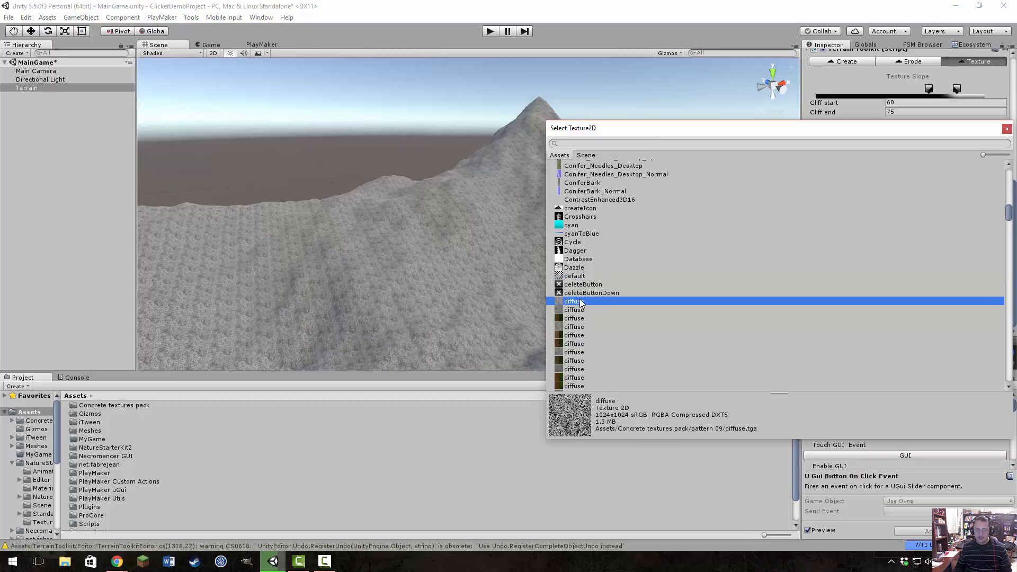
{"action": "left_click", "coordinate": [180, 418]}
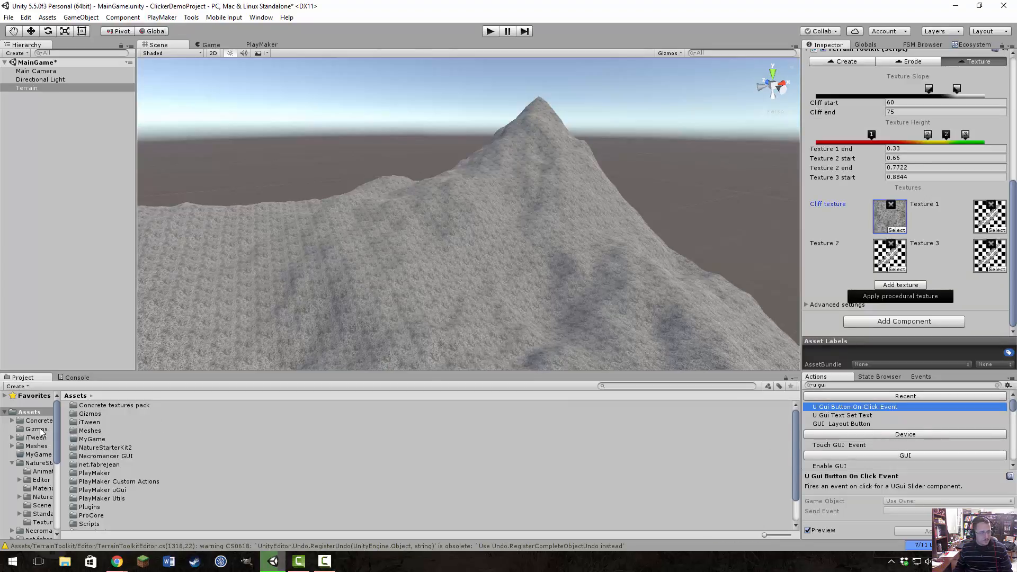
Step: Browse NatureStarterKit2's Textures folder and preview the ground01, ground02 and ground03 textures
{"action": "left_click", "coordinate": [41, 463]}
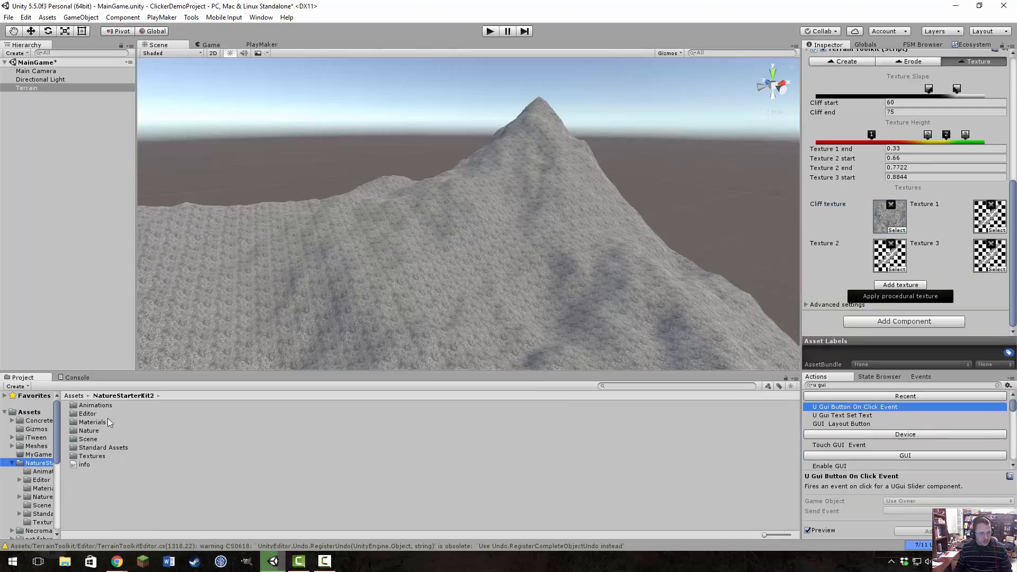
{"action": "double_click", "coordinate": [88, 458]}
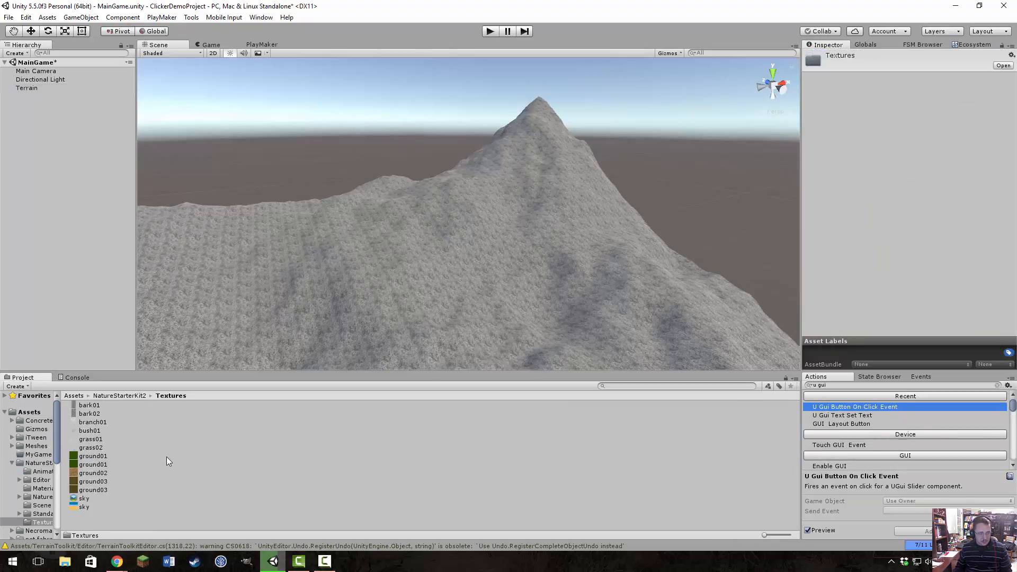
{"action": "left_click", "coordinate": [98, 465]}
{"action": "left_click", "coordinate": [93, 456]}
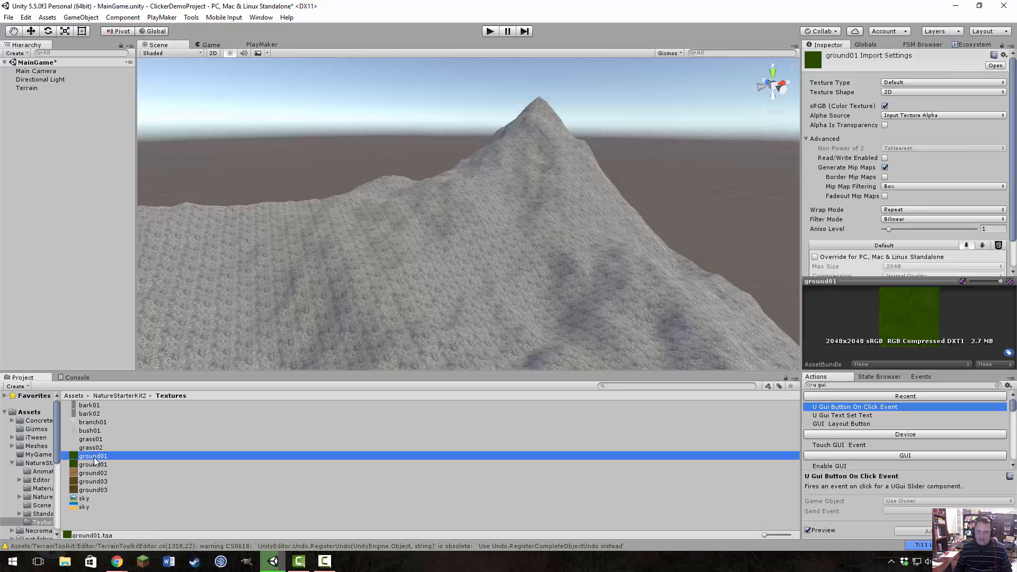
{"action": "left_click", "coordinate": [94, 473]}
{"action": "left_click", "coordinate": [93, 482]}
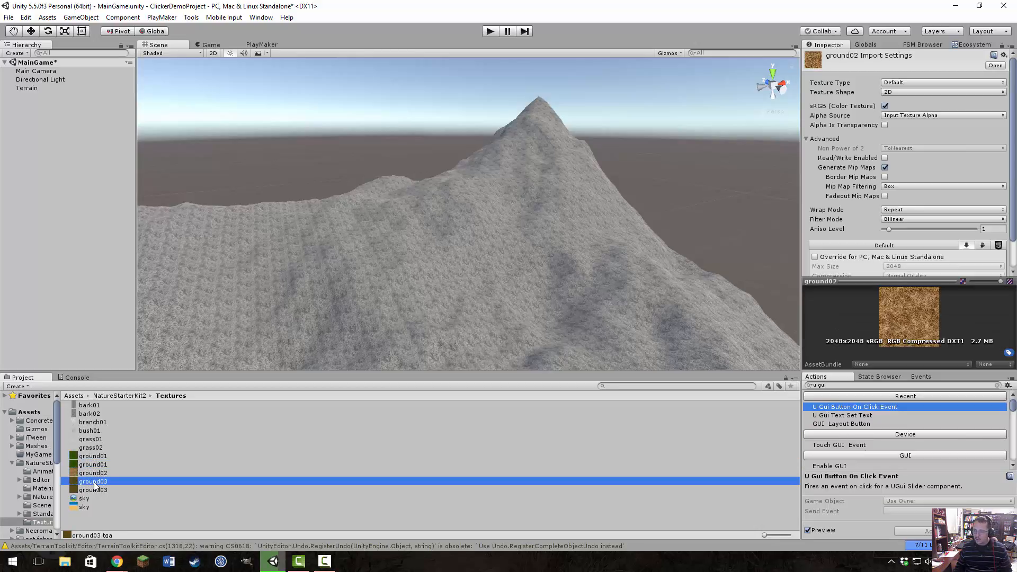
{"action": "left_click", "coordinate": [94, 490]}
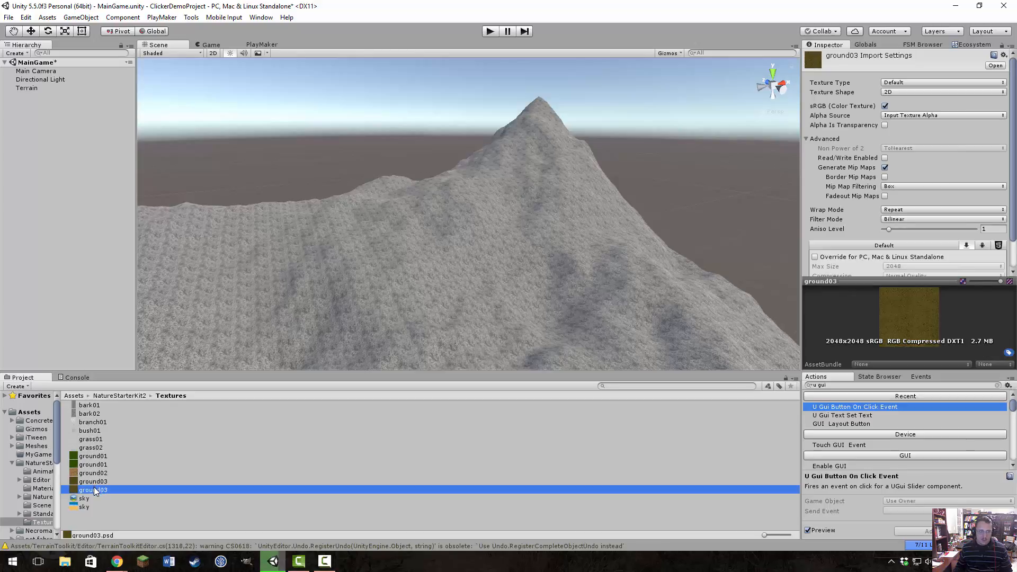
{"action": "left_click", "coordinate": [94, 482]}
{"action": "left_click", "coordinate": [94, 473]}
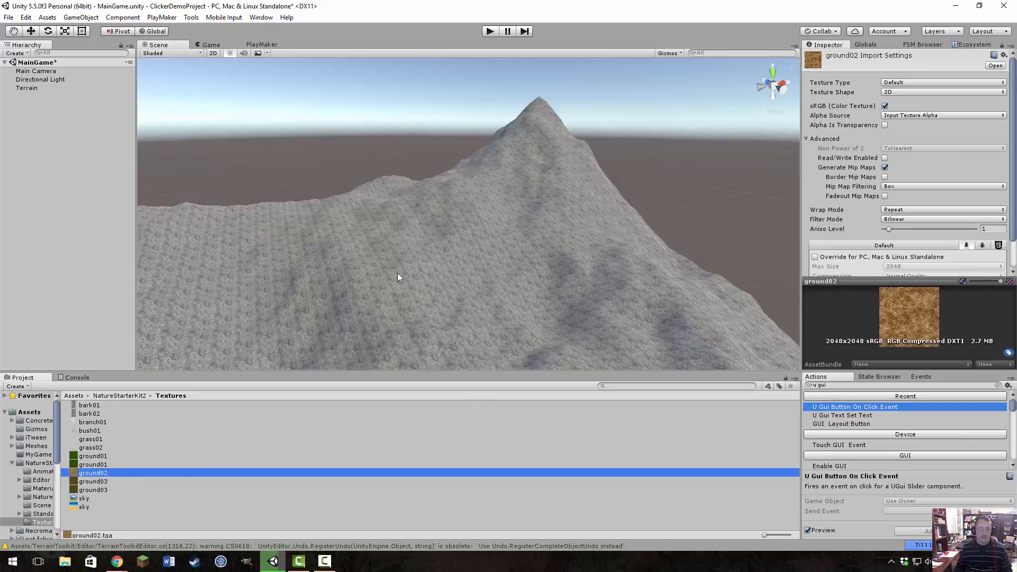
Step: Reselect the terrain and assign CliffAlbedoSpecular as its cliff texture, comparing it with CliffNormals
{"action": "left_click", "coordinate": [34, 86]}
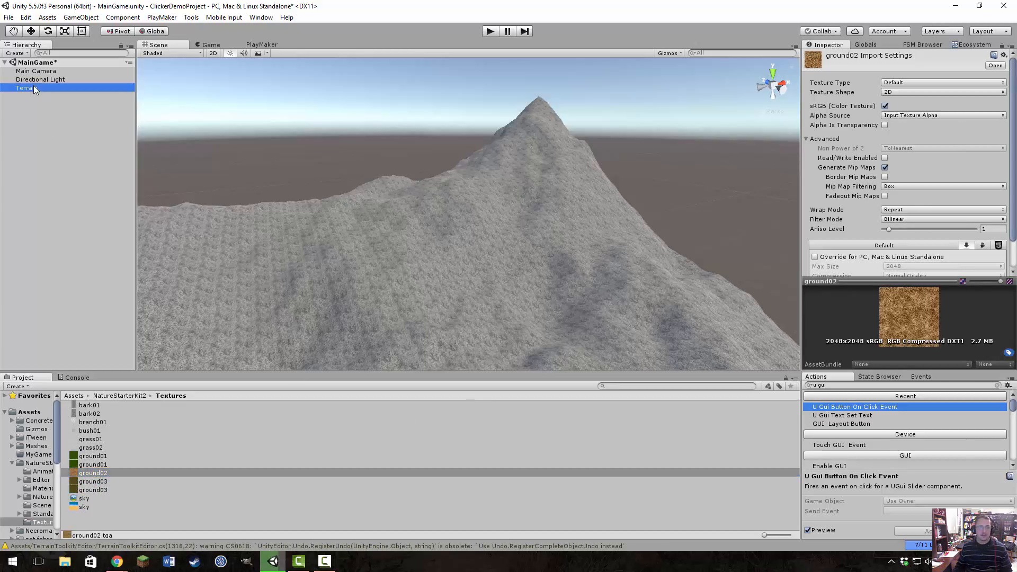
{"action": "scroll", "coordinate": [908, 246], "scroll_direction": "down", "scroll_amount": 5}
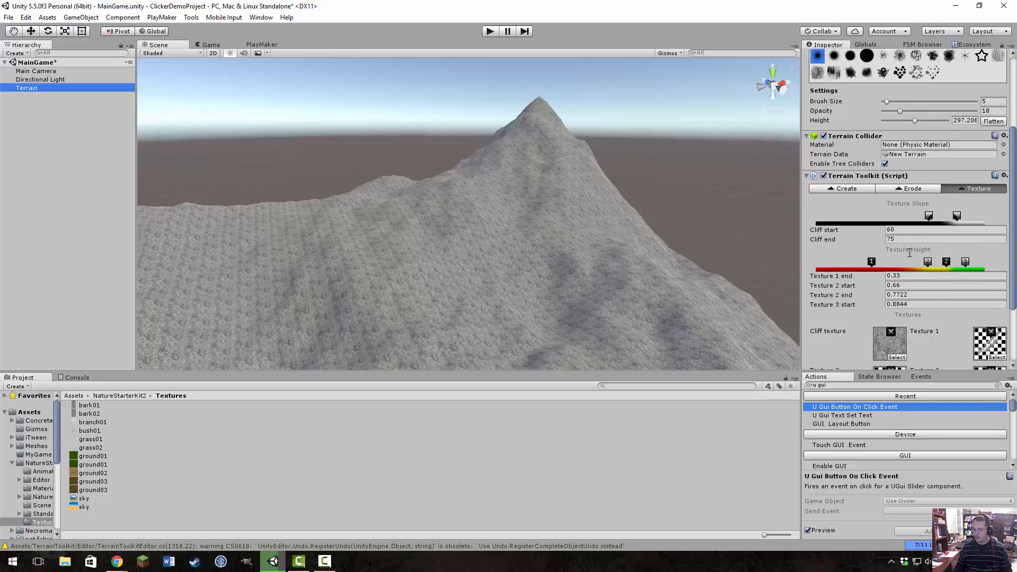
{"action": "left_click", "coordinate": [909, 285]}
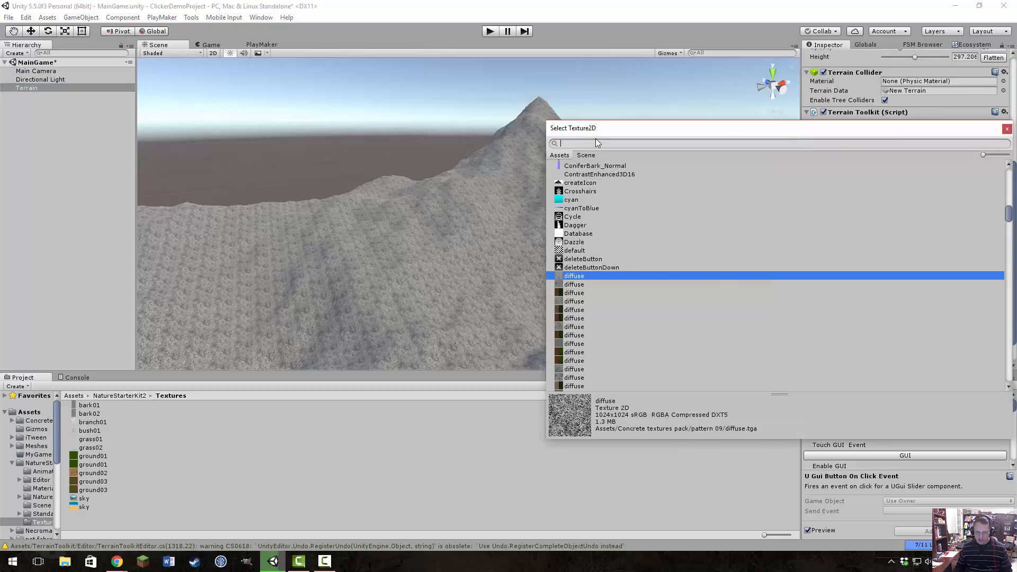
{"action": "type", "text": "cli"}
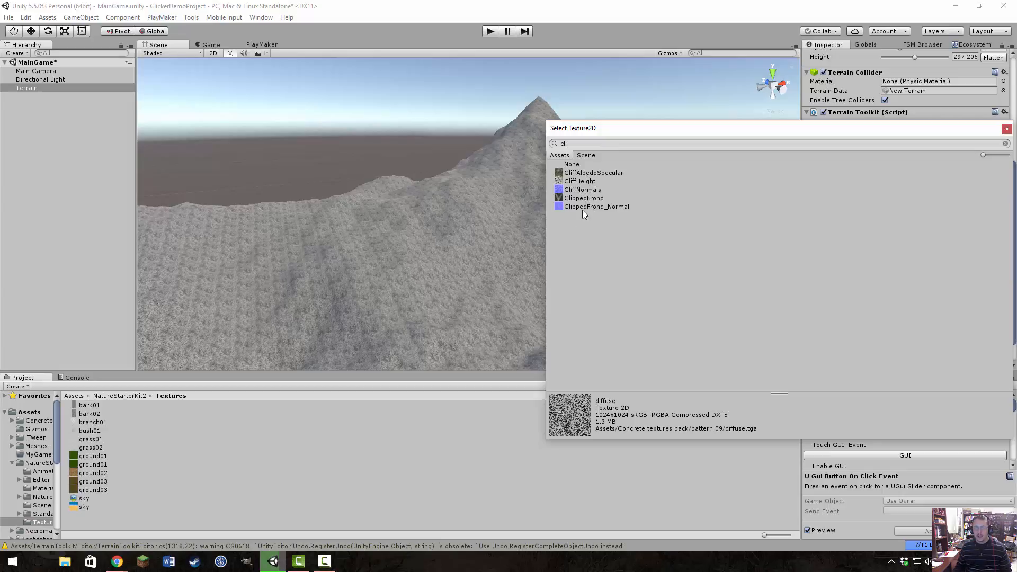
{"action": "left_click", "coordinate": [591, 172]}
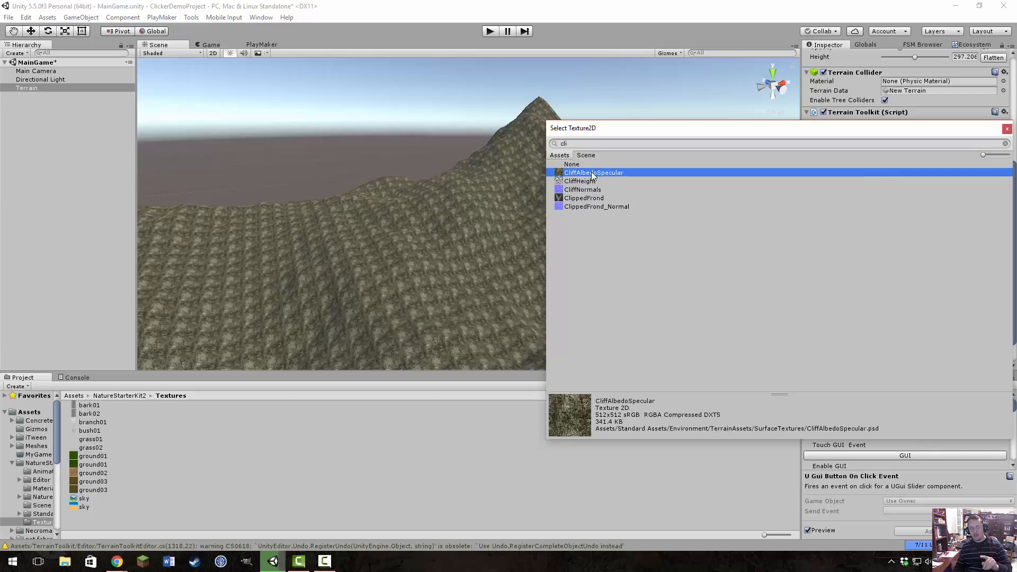
{"action": "left_click", "coordinate": [583, 190]}
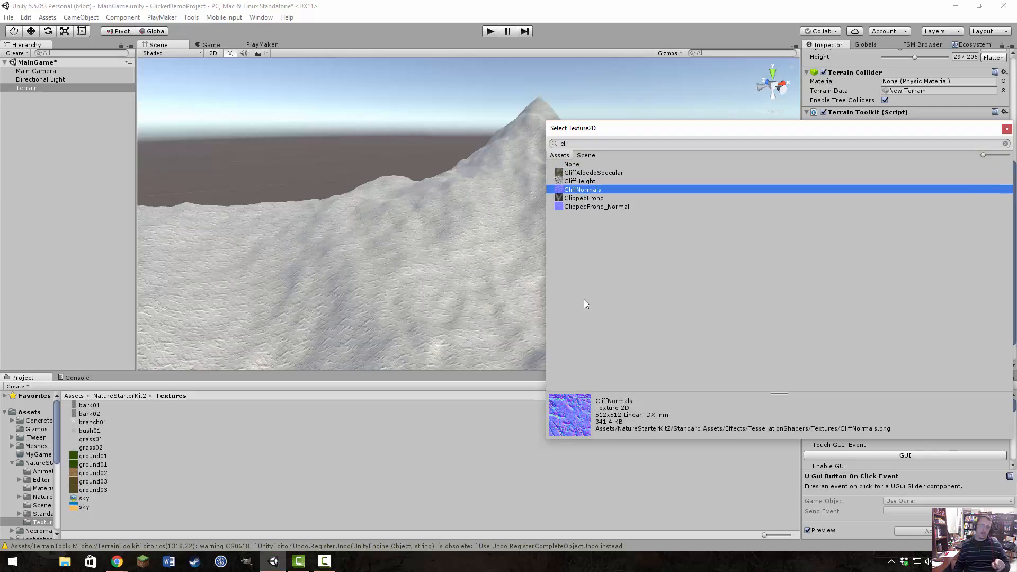
{"action": "left_click", "coordinate": [576, 174]}
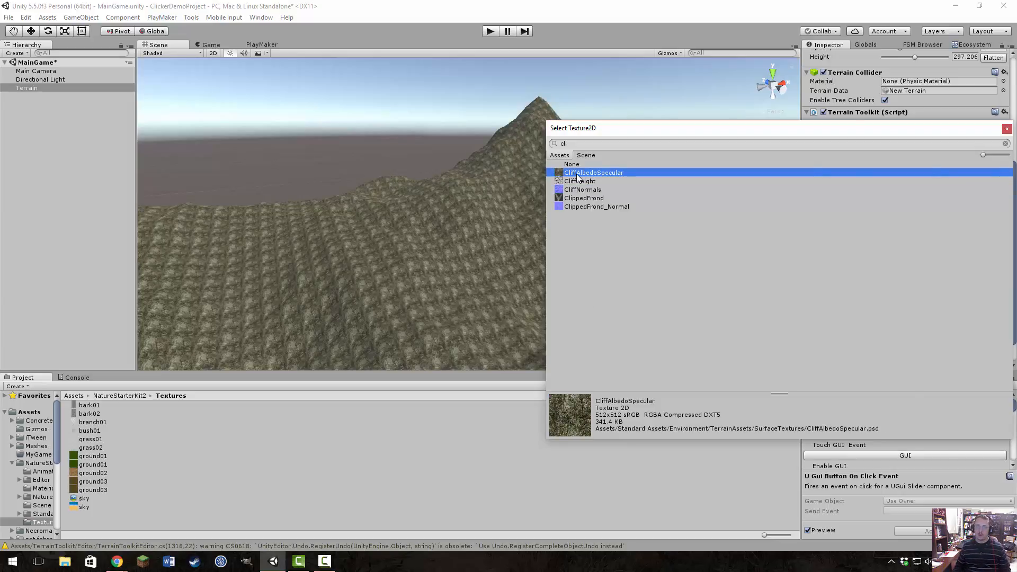
{"action": "double_click", "coordinate": [577, 175]}
Step: Compare the ground textures and assign ground02 to the Texture 1 slot
{"action": "left_click", "coordinate": [986, 296]}
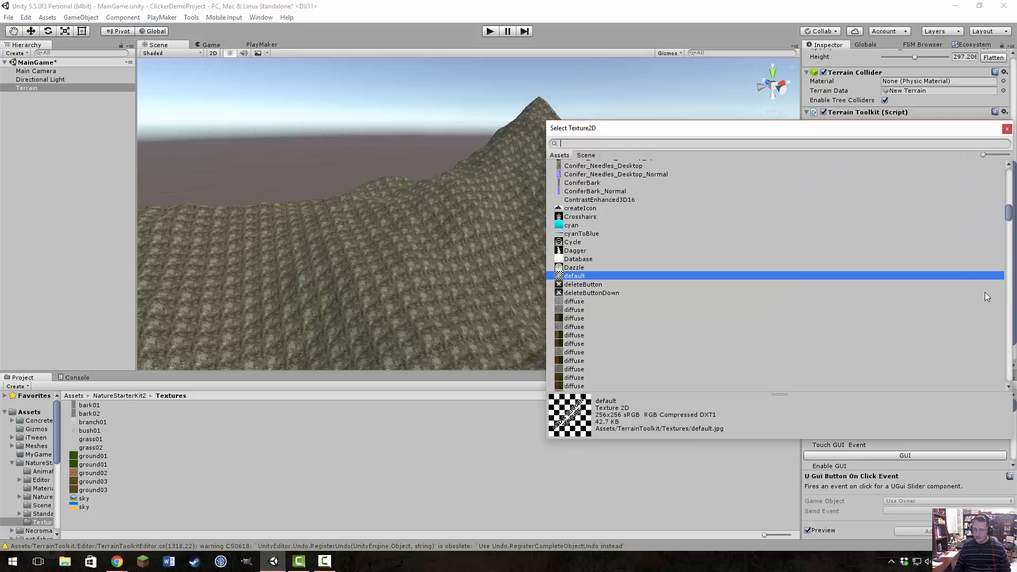
{"action": "type", "text": "grou"}
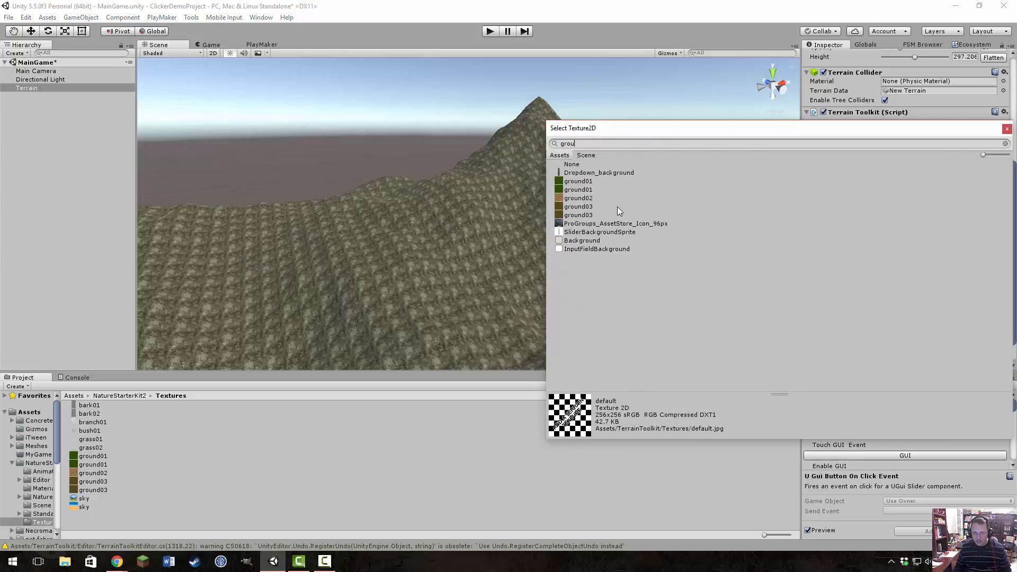
{"action": "left_click", "coordinate": [580, 207]}
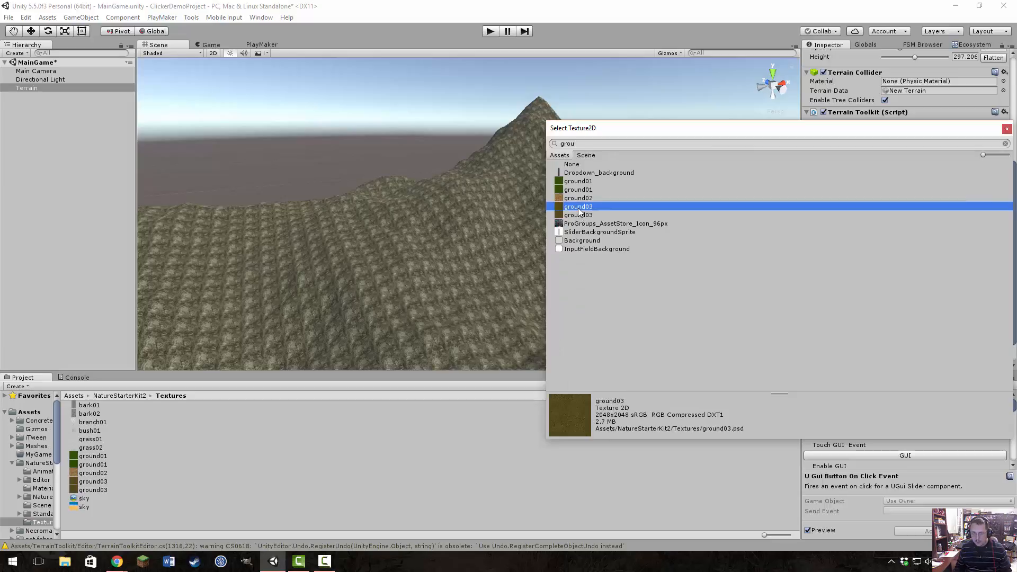
{"action": "left_click", "coordinate": [582, 216]}
{"action": "left_click", "coordinate": [582, 207]}
{"action": "left_click", "coordinate": [580, 198]}
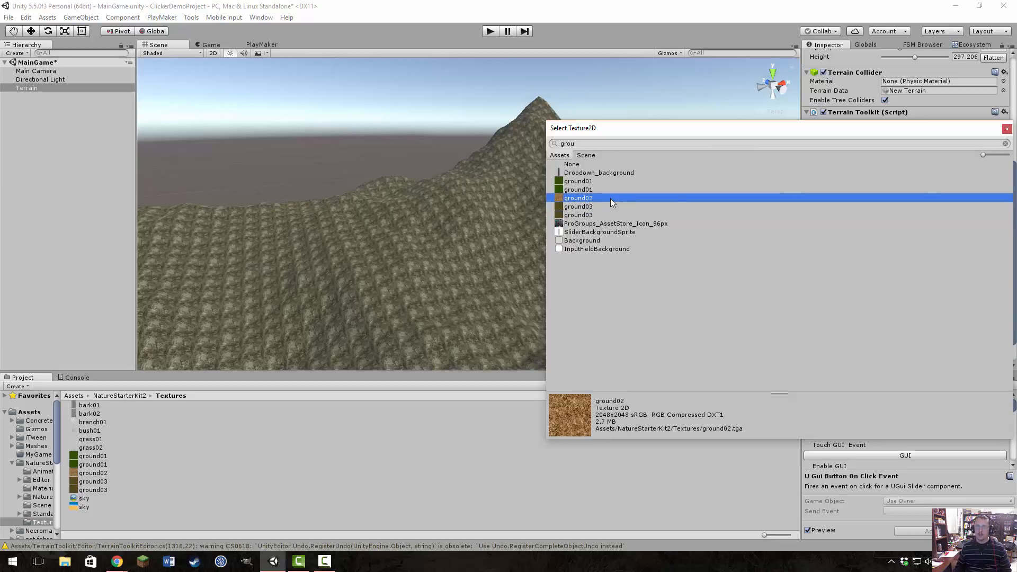
{"action": "double_click", "coordinate": [580, 199]}
Step: Search for the grass textures and assign GrassHillAlbedo to the Texture 2 slot
{"action": "left_click", "coordinate": [888, 334]}
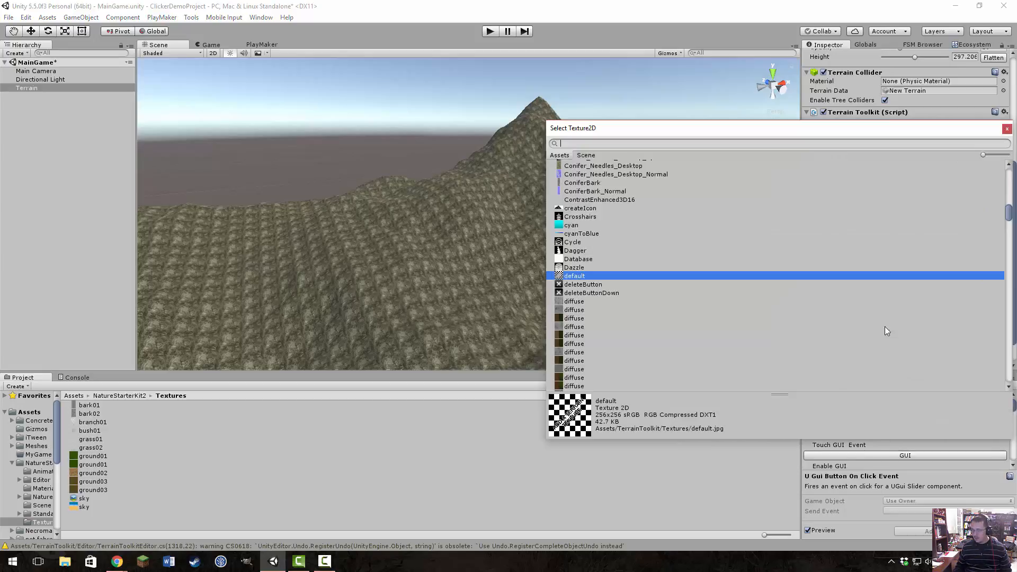
{"action": "type", "text": "grass"}
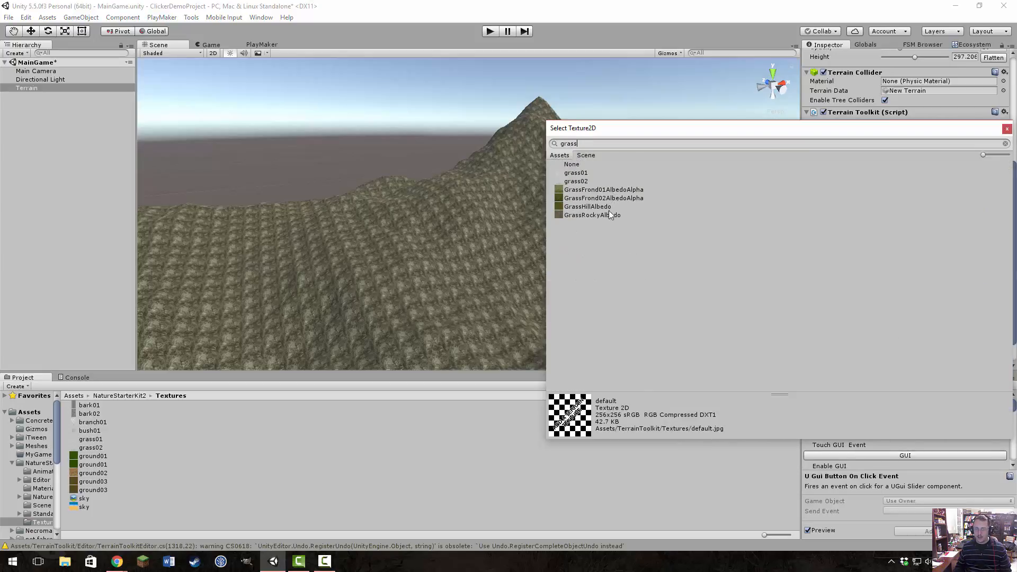
{"action": "double_click", "coordinate": [597, 206]}
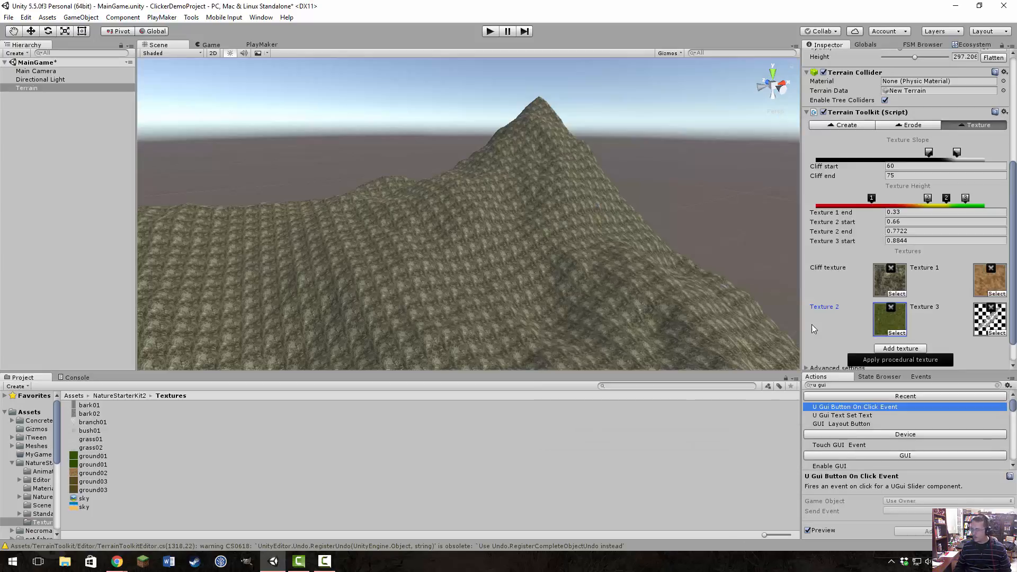
Step: Look through the ground and grass textures and assign GrassRockyAlbedo to the Texture 3 slot
{"action": "left_click", "coordinate": [996, 333]}
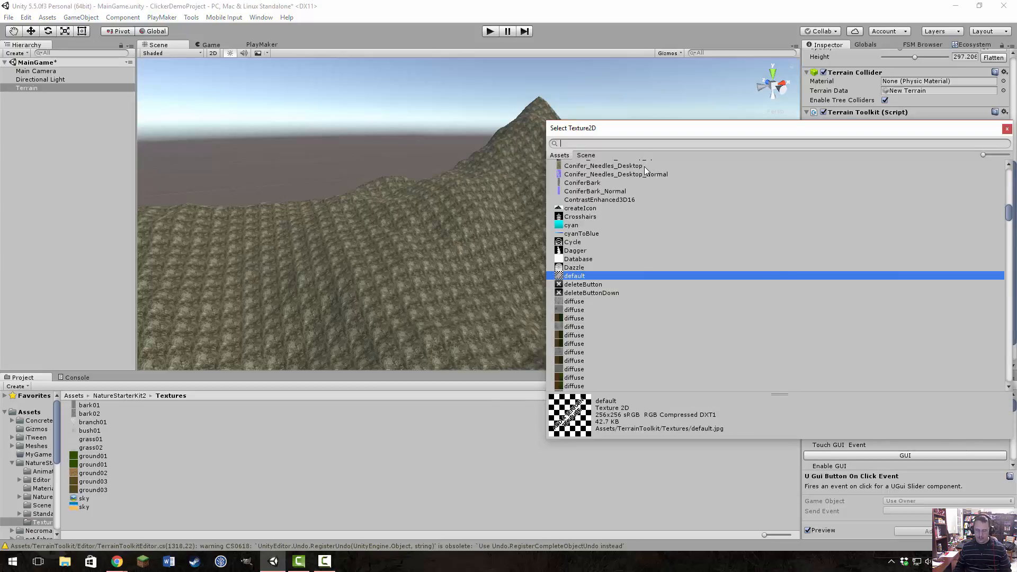
{"action": "type", "text": "grou"}
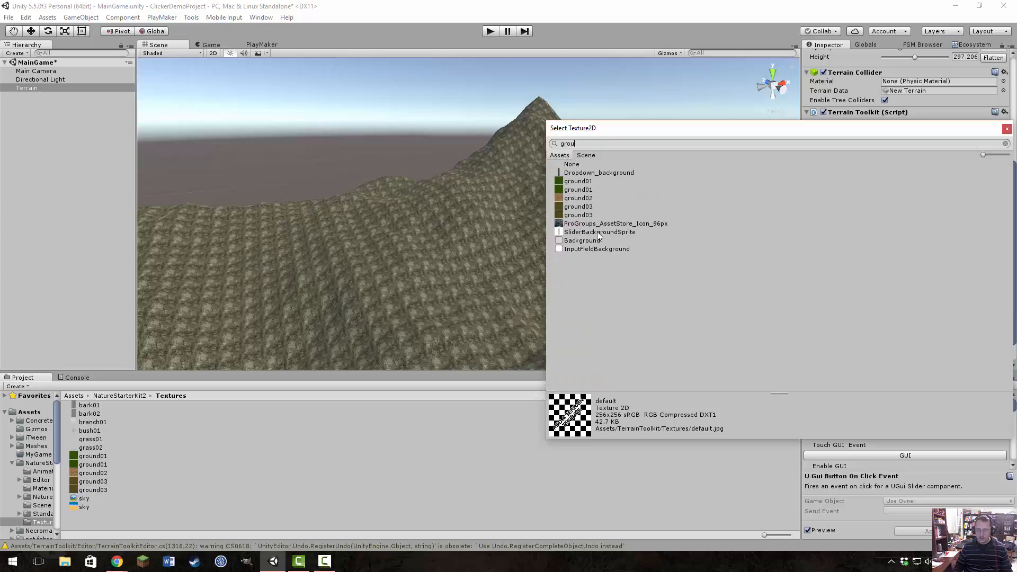
{"action": "left_click", "coordinate": [578, 207]}
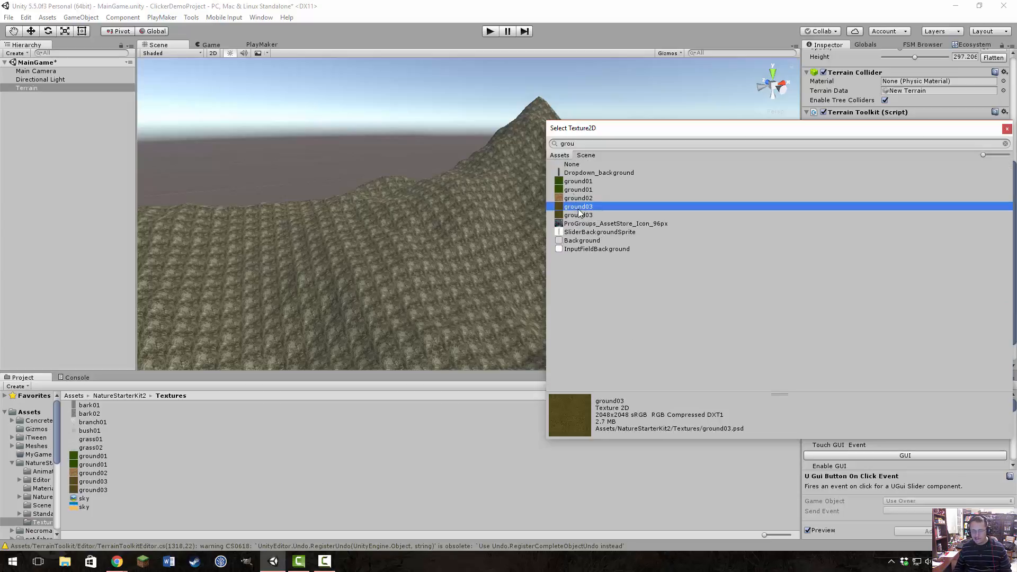
{"action": "left_click", "coordinate": [584, 147]}
{"action": "type", "text": "gra"}
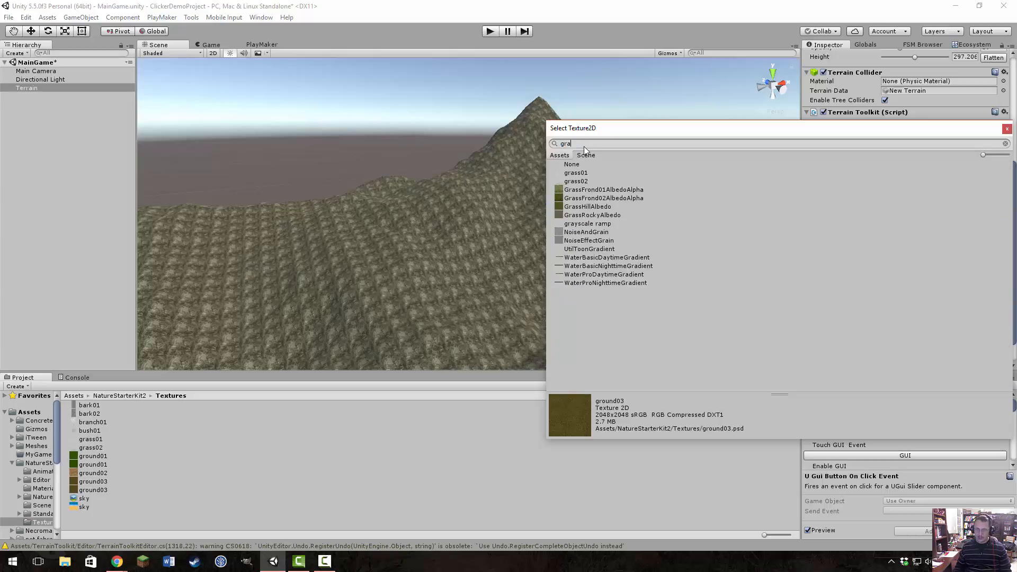
{"action": "type", "text": "ss"}
{"action": "left_click", "coordinate": [581, 215]}
{"action": "double_click", "coordinate": [580, 215]}
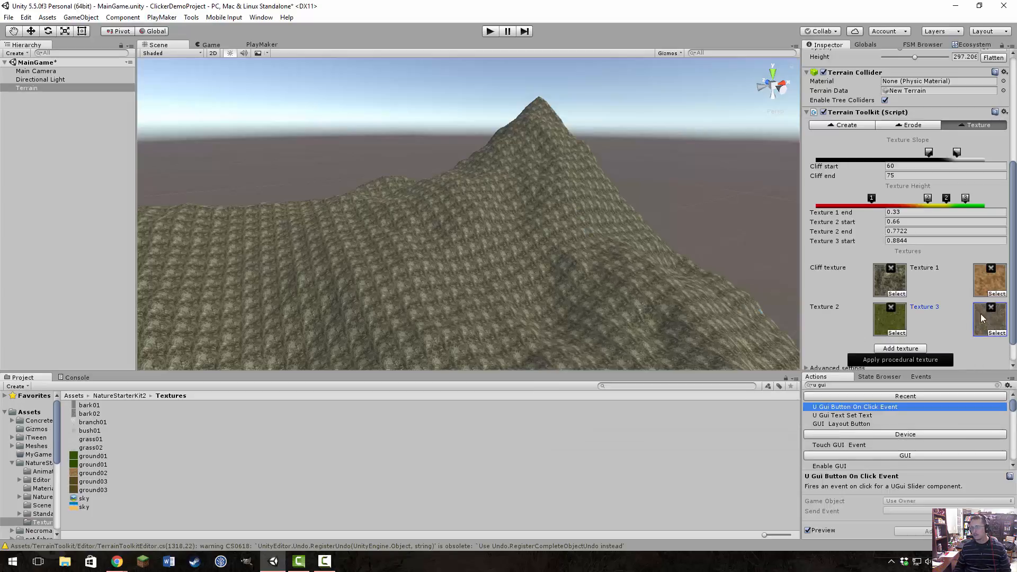
Step: Activate the terrain's Paint Texture tool to show its assigned textures
{"action": "scroll", "coordinate": [894, 255], "scroll_direction": "up", "scroll_amount": 4}
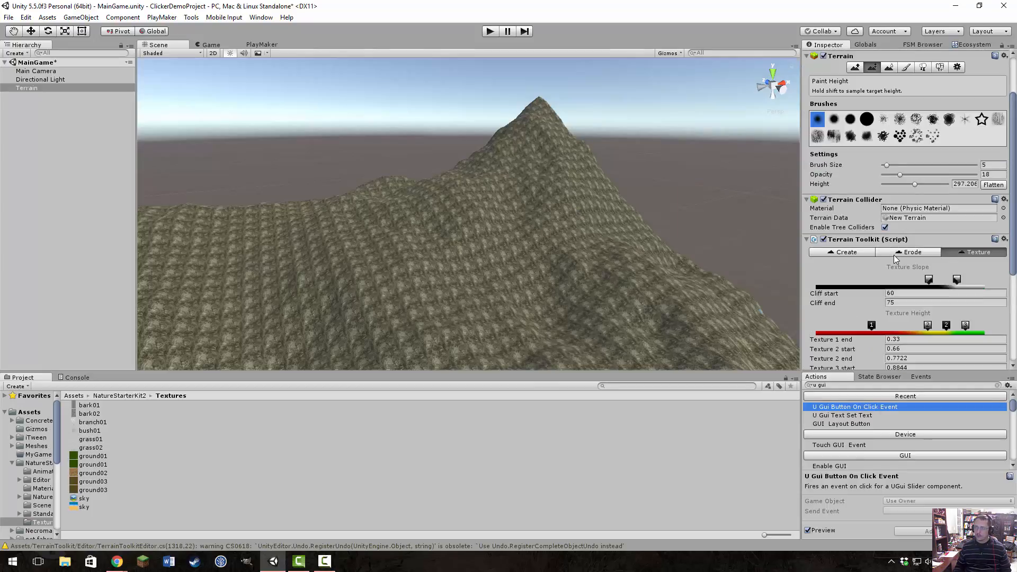
{"action": "scroll", "coordinate": [894, 256], "scroll_direction": "up", "scroll_amount": 2}
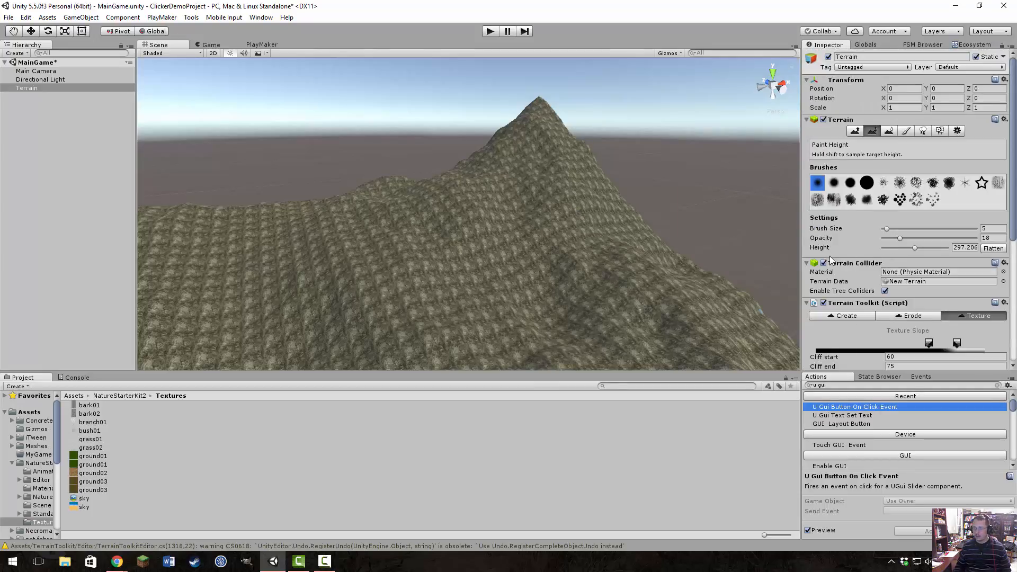
{"action": "left_click", "coordinate": [906, 131]}
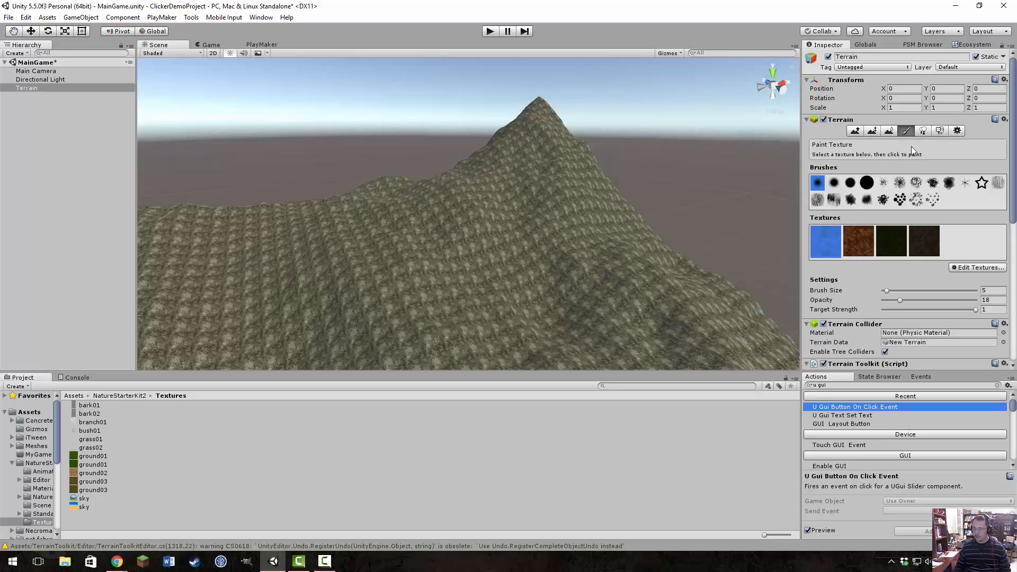
Step: Assign CliffNormals as the normal map of the terrain's cliff texture
{"action": "double_click", "coordinate": [826, 245]}
{"action": "left_click", "coordinate": [733, 259]}
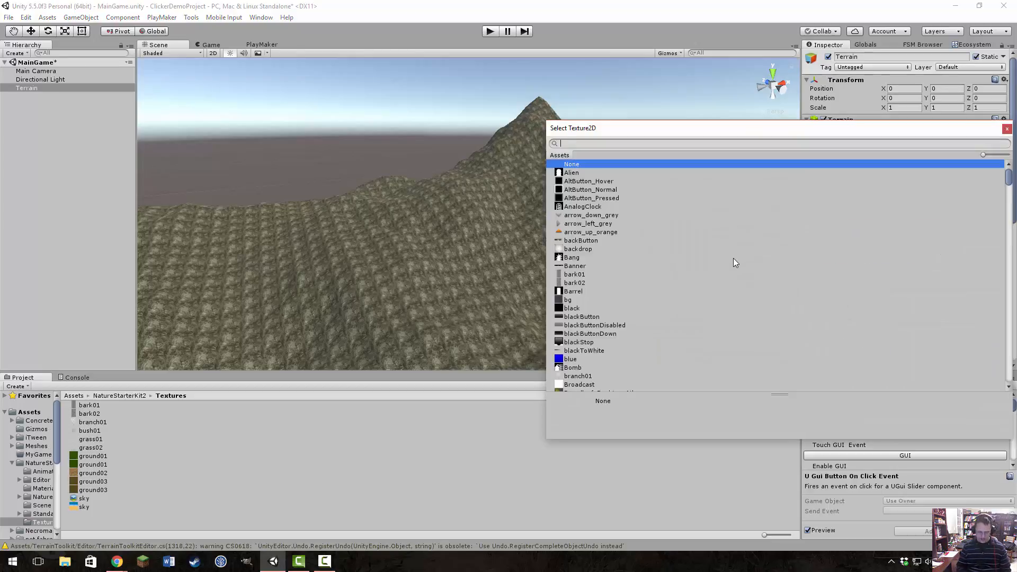
{"action": "type", "text": "cliff"}
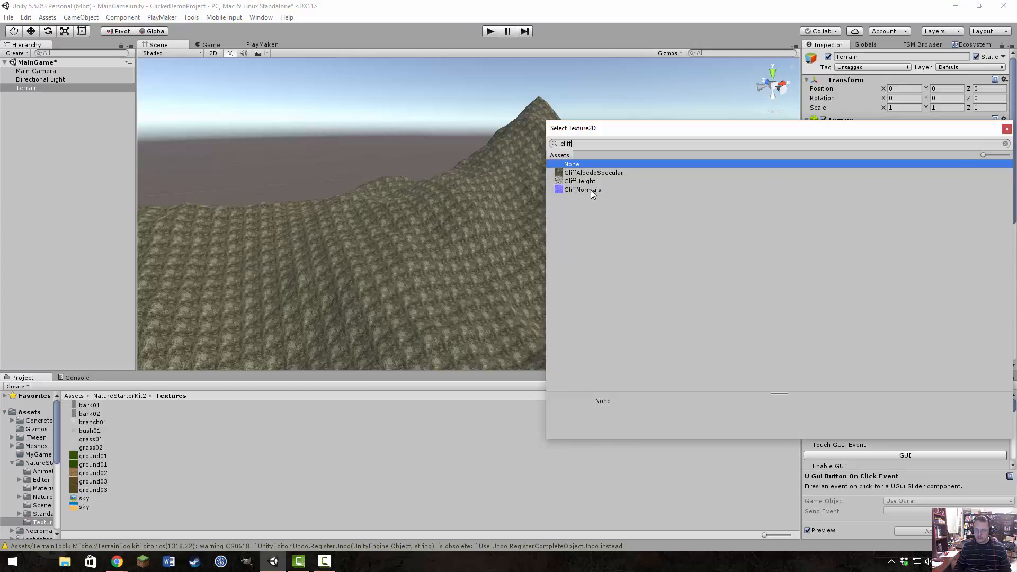
{"action": "double_click", "coordinate": [590, 190]}
Step: Set the cliff texture's tile size to 25 by 25 and apply the texture changes
{"action": "left_click", "coordinate": [684, 294]}
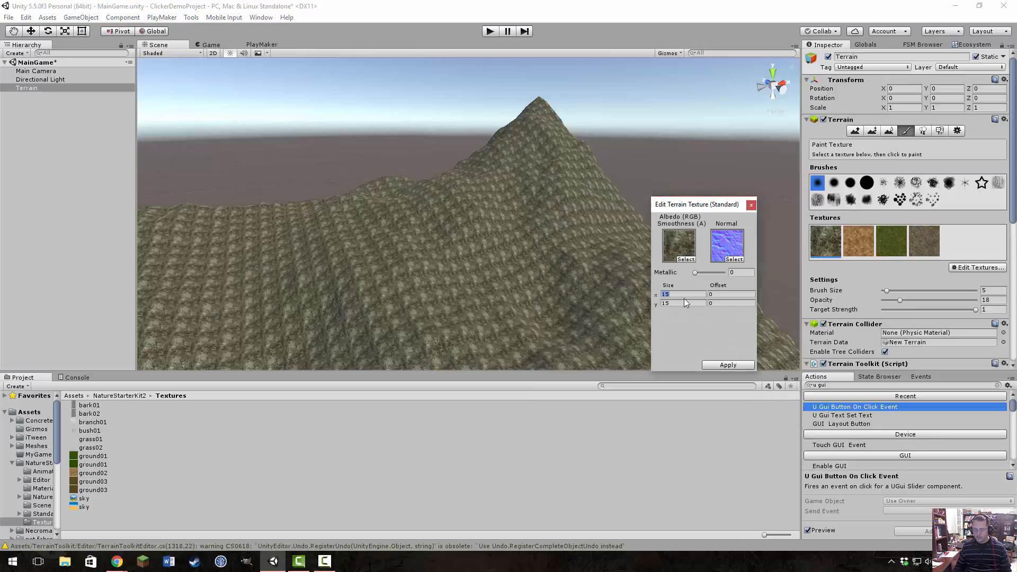
{"action": "mouse_move", "coordinate": [563, 247]}
{"action": "right_mouse_down"}
{"action": "mouse_move", "coordinate": [402, 272]}
{"action": "mouse_move", "coordinate": [543, 359]}
{"action": "mouse_move", "coordinate": [617, 268]}
{"action": "mouse_move", "coordinate": [566, 243]}
{"action": "mouse_move", "coordinate": [415, 252]}
{"action": "mouse_move", "coordinate": [527, 257]}
{"action": "mouse_move", "coordinate": [551, 295]}
{"action": "mouse_move", "coordinate": [552, 318]}
{"action": "mouse_move", "coordinate": [581, 333]}
{"action": "mouse_move", "coordinate": [584, 306]}
{"action": "mouse_move", "coordinate": [562, 312]}
{"action": "mouse_move", "coordinate": [552, 285]}
{"action": "mouse_move", "coordinate": [560, 278]}
{"action": "mouse_move", "coordinate": [569, 294]}
{"action": "right_mouse_up"}
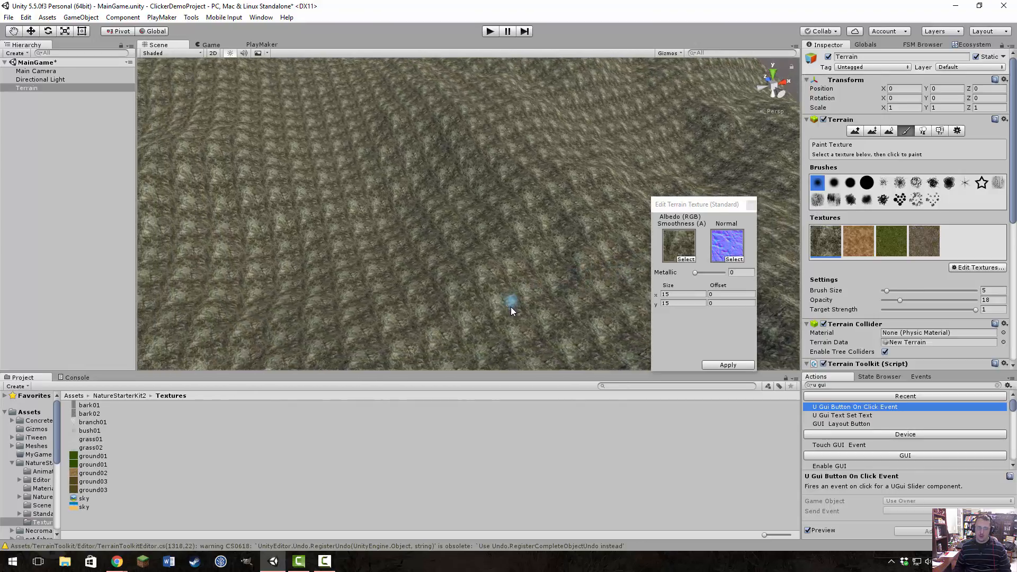
{"action": "left_click", "coordinate": [688, 295]}
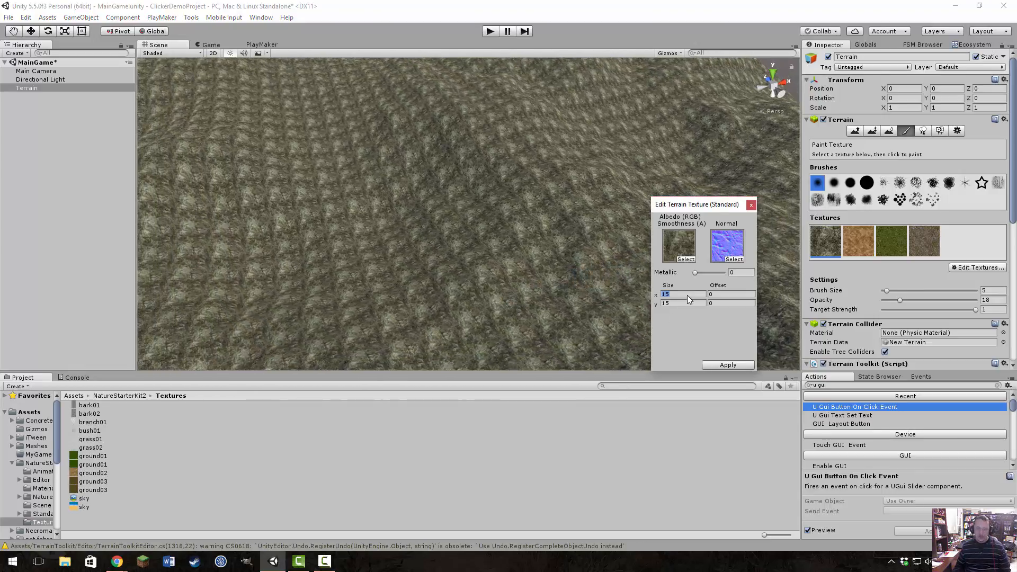
{"action": "type", "text": "25"}
{"action": "left_click", "coordinate": [686, 303]}
{"action": "type", "text": "2"}
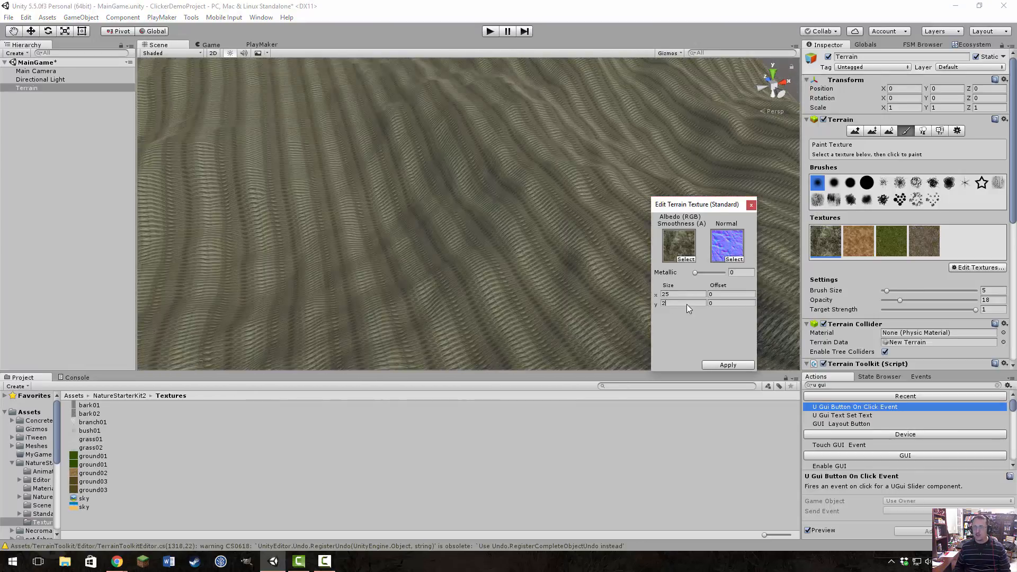
{"action": "type", "text": "5"}
{"action": "right_click_drag", "start_coordinate": [582, 297], "coordinate": [628, 205]}
{"action": "left_click_drag", "start_coordinate": [629, 204], "coordinate": [542, 291], "text": "alt"}
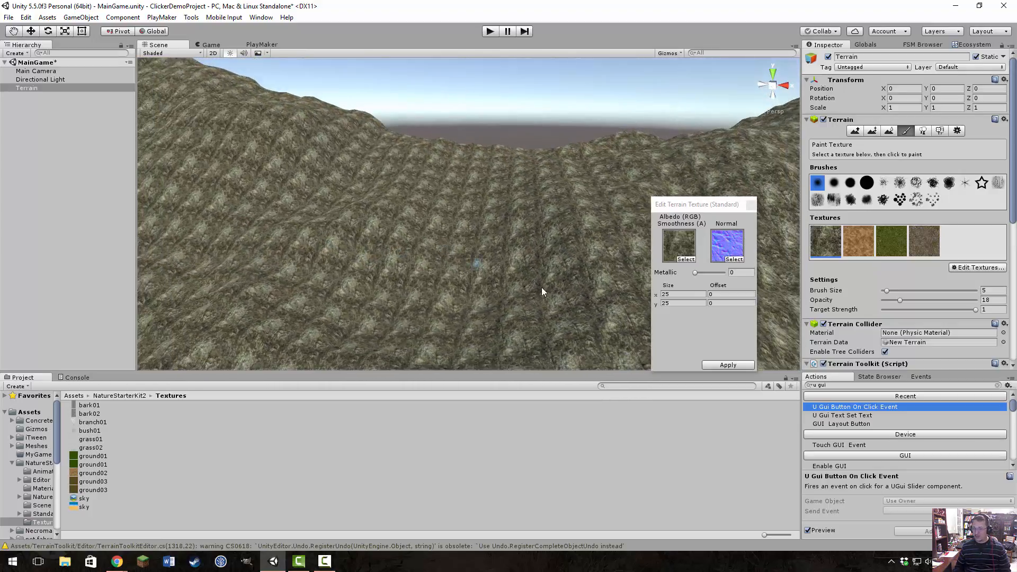
{"action": "left_click", "coordinate": [728, 365]}
Step: Set the Terrain Toolkit's Cliff start to 25 and Cliff end to 55, then apply the procedural texture
{"action": "scroll", "coordinate": [904, 318], "scroll_direction": "down", "scroll_amount": 5}
{"action": "scroll", "coordinate": [908, 314], "scroll_direction": "down", "scroll_amount": 3}
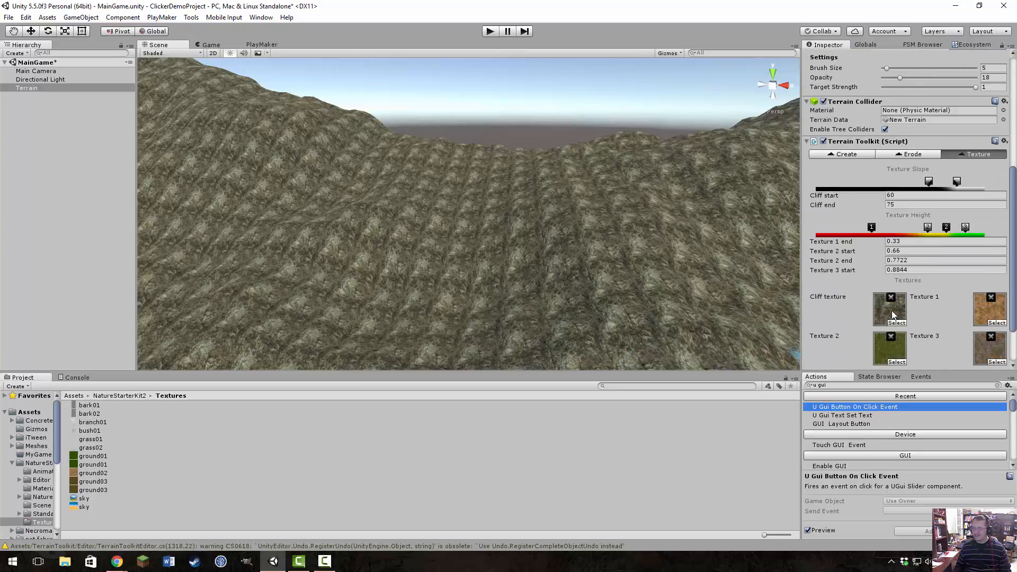
{"action": "scroll", "coordinate": [922, 232], "scroll_direction": "down", "scroll_amount": 3}
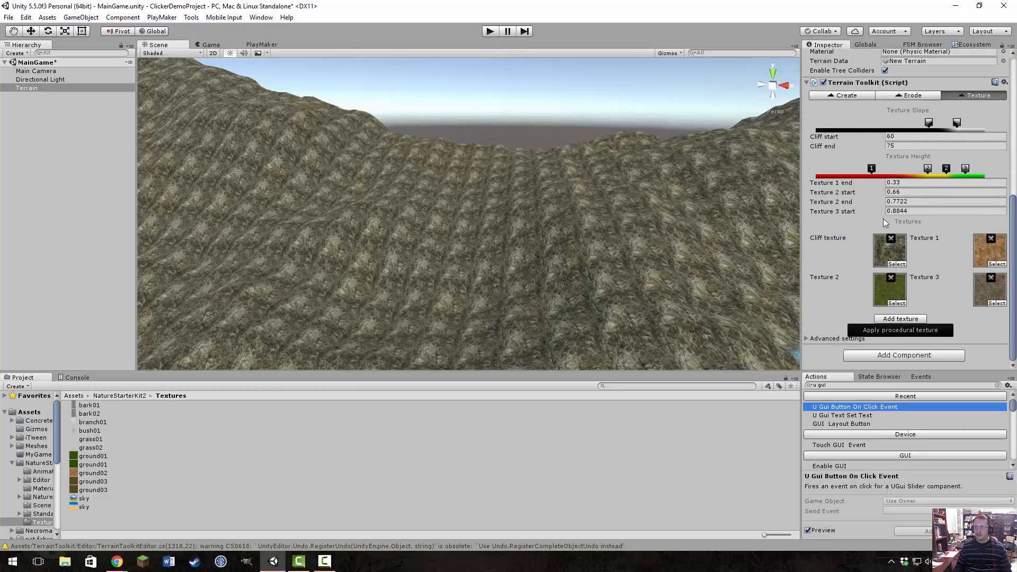
{"action": "scroll", "coordinate": [883, 183], "scroll_direction": "up", "scroll_amount": 1}
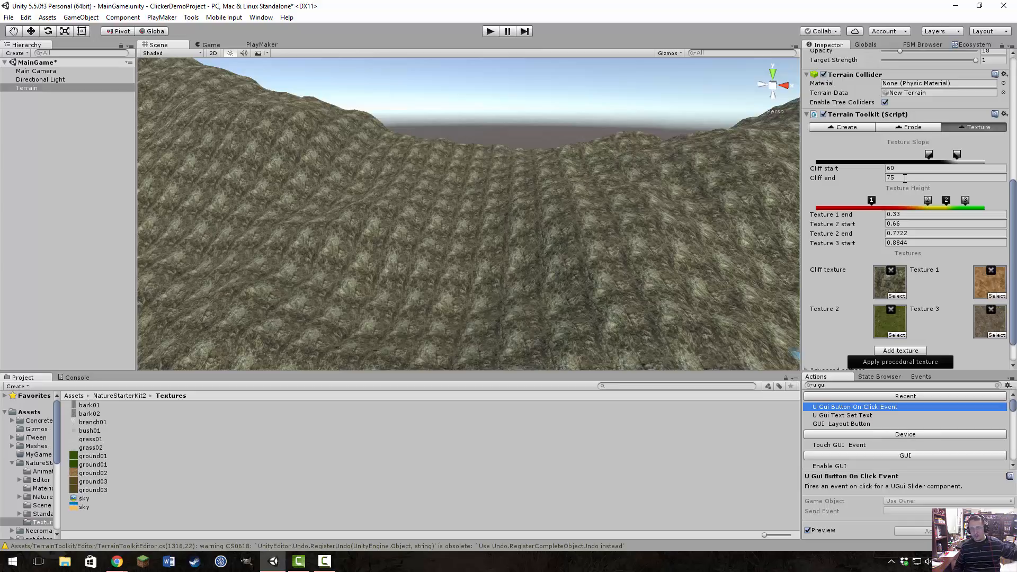
{"action": "left_click", "coordinate": [917, 169]}
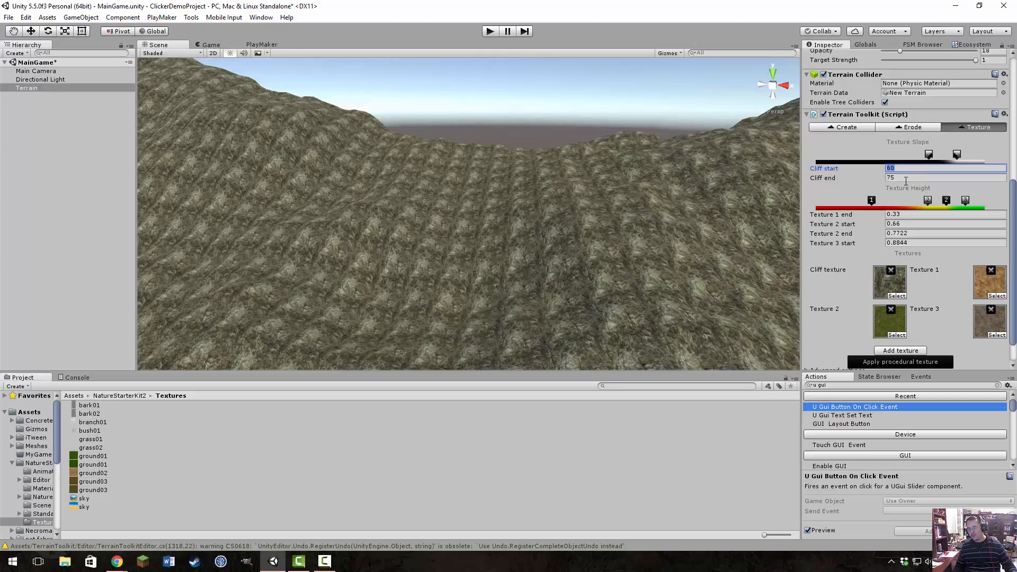
{"action": "left_click", "coordinate": [906, 179]}
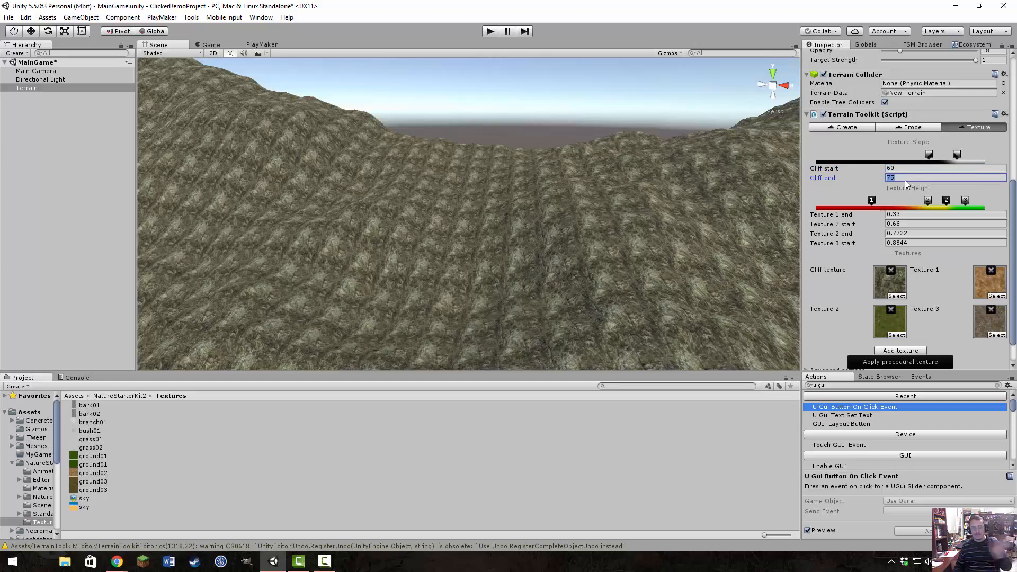
{"action": "left_click", "coordinate": [905, 171]}
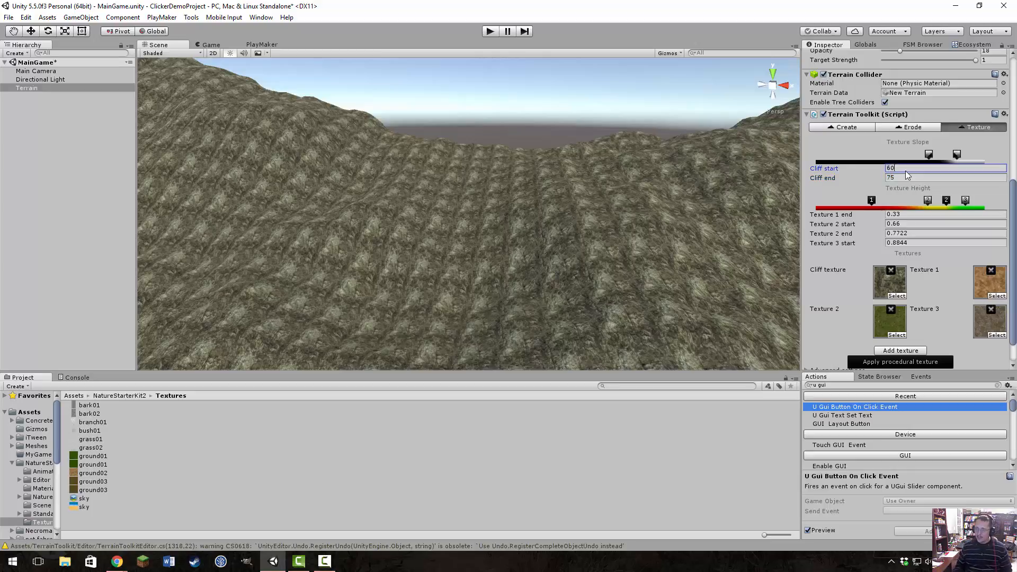
{"action": "type", "text": "25"}
{"action": "left_click", "coordinate": [904, 177]}
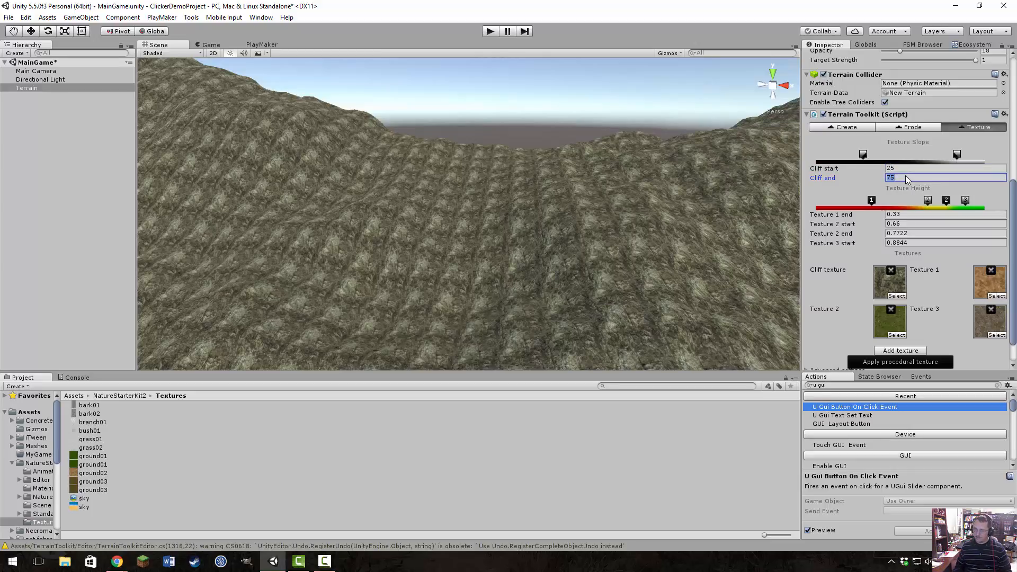
{"action": "type", "text": "55"}
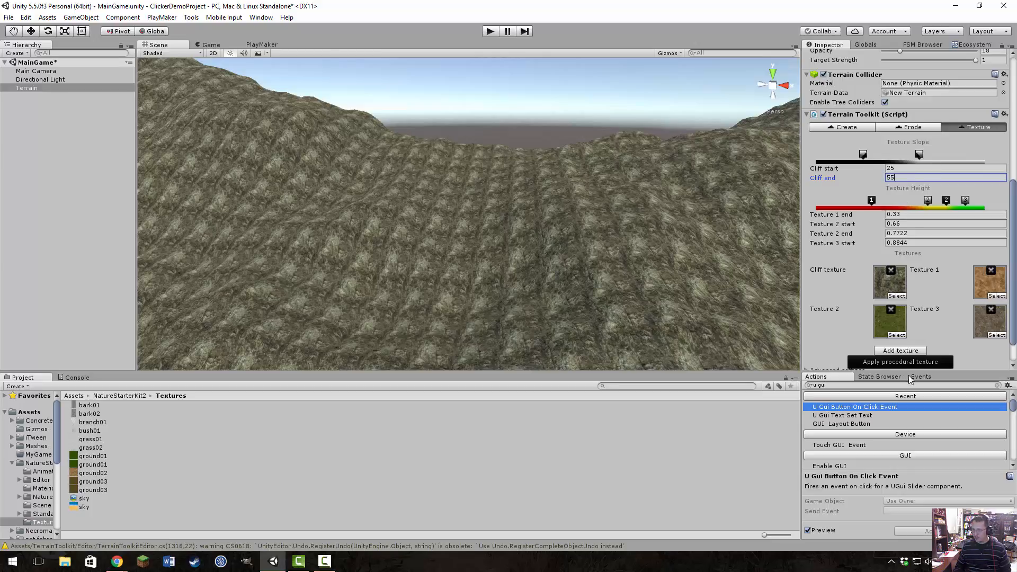
{"action": "left_click", "coordinate": [901, 362]}
Step: Change Cliff end to 45 and Cliff start to 15, reapplying the procedural texture after each change
{"action": "left_click_drag", "start_coordinate": [742, 254], "coordinate": [793, 245], "text": "alt"}
{"action": "right_click_drag", "start_coordinate": [793, 245], "coordinate": [267, 250]}
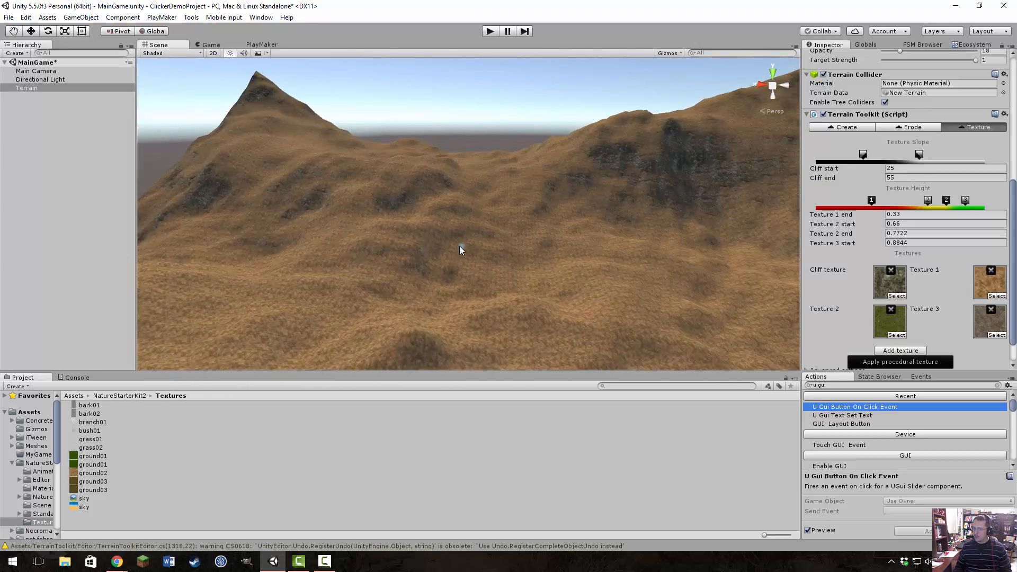
{"action": "left_click", "coordinate": [913, 178]}
{"action": "type", "text": "45"}
{"action": "left_click", "coordinate": [907, 366]}
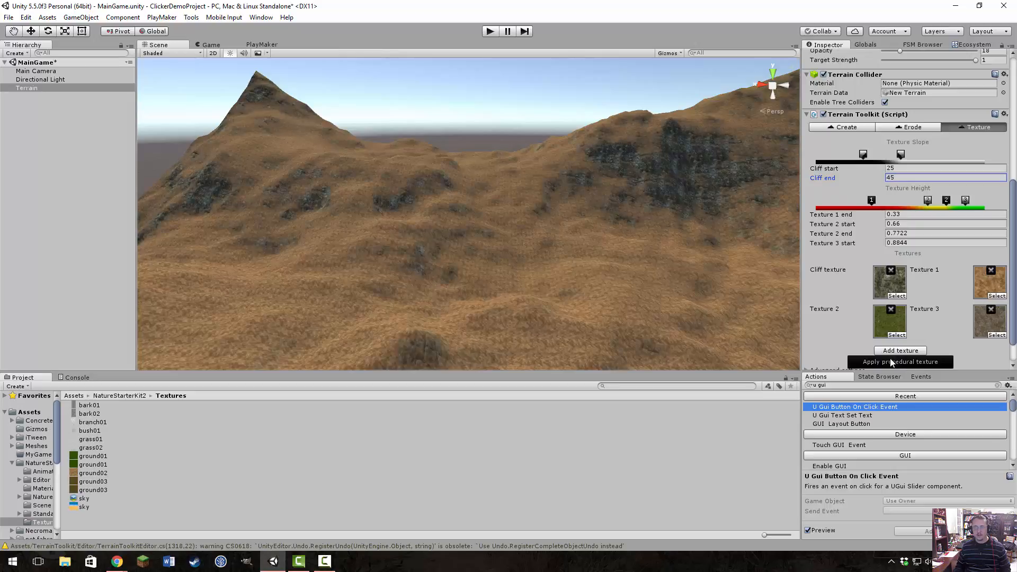
{"action": "left_click", "coordinate": [902, 169]}
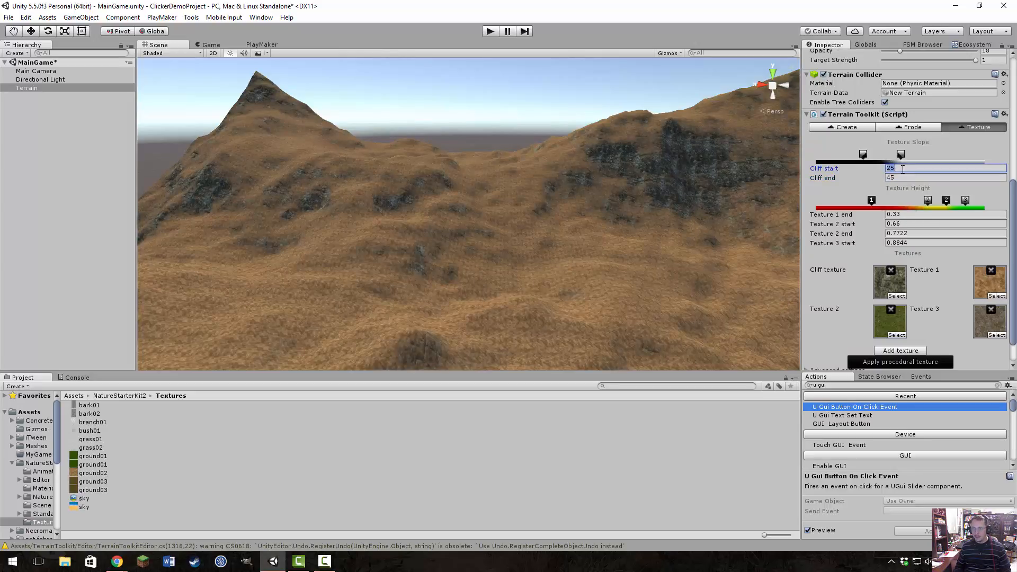
{"action": "type", "text": "15"}
{"action": "left_click", "coordinate": [874, 362]}
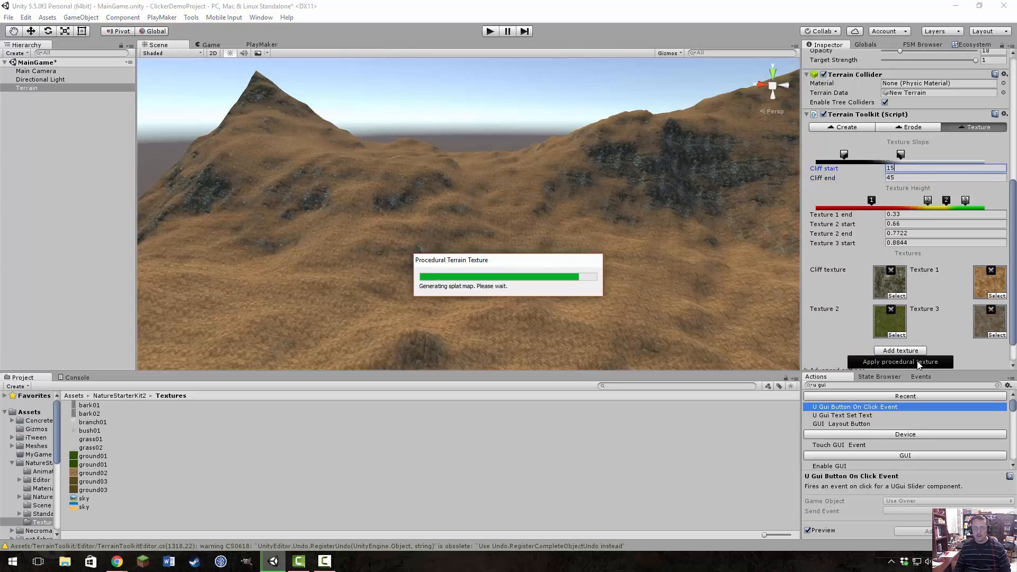
Step: Lower the texture height markers so Texture 1 end is about 0.02 and Texture 2 start about 0.11
{"action": "left_click_drag", "start_coordinate": [647, 243], "coordinate": [507, 245], "text": "alt"}
{"action": "left_click_drag", "start_coordinate": [630, 220], "coordinate": [753, 268], "text": "alt"}
{"action": "mouse_move", "coordinate": [868, 204]}
{"action": "left_mouse_down"}
{"action": "mouse_move", "coordinate": [819, 211]}
{"action": "mouse_move", "coordinate": [847, 207]}
{"action": "mouse_move", "coordinate": [834, 207]}
{"action": "left_mouse_up"}
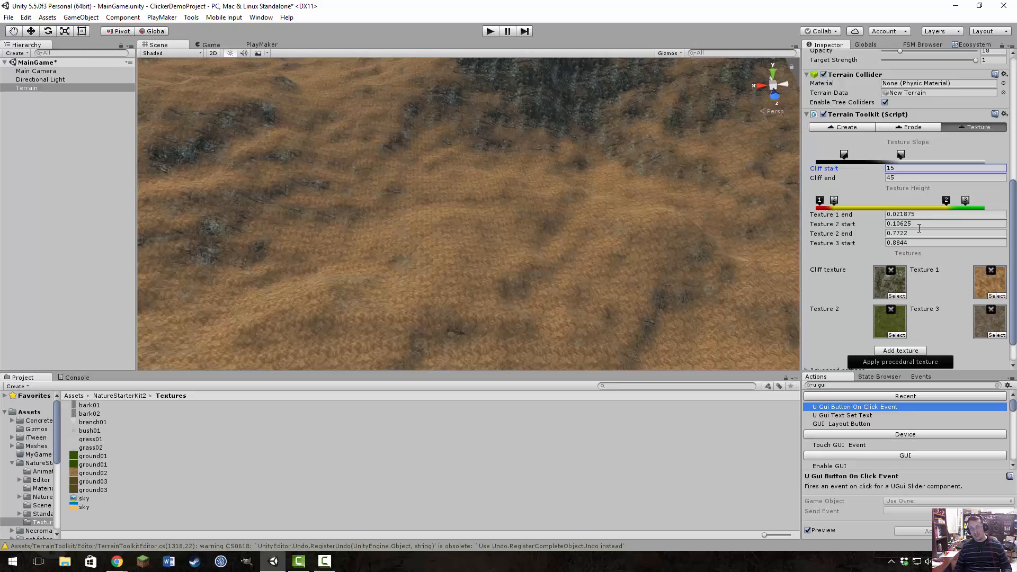
Step: Sample the terrain's height on the lower sandy ground with the Paint Height tool
{"action": "right_click_drag", "start_coordinate": [643, 254], "coordinate": [649, 221]}
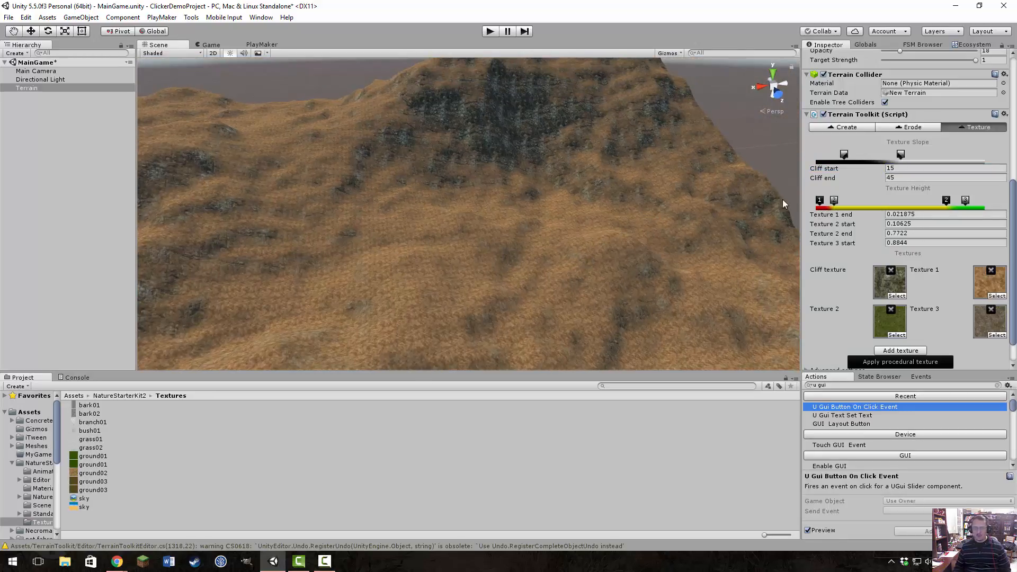
{"action": "scroll", "coordinate": [856, 181], "scroll_direction": "up", "scroll_amount": 5}
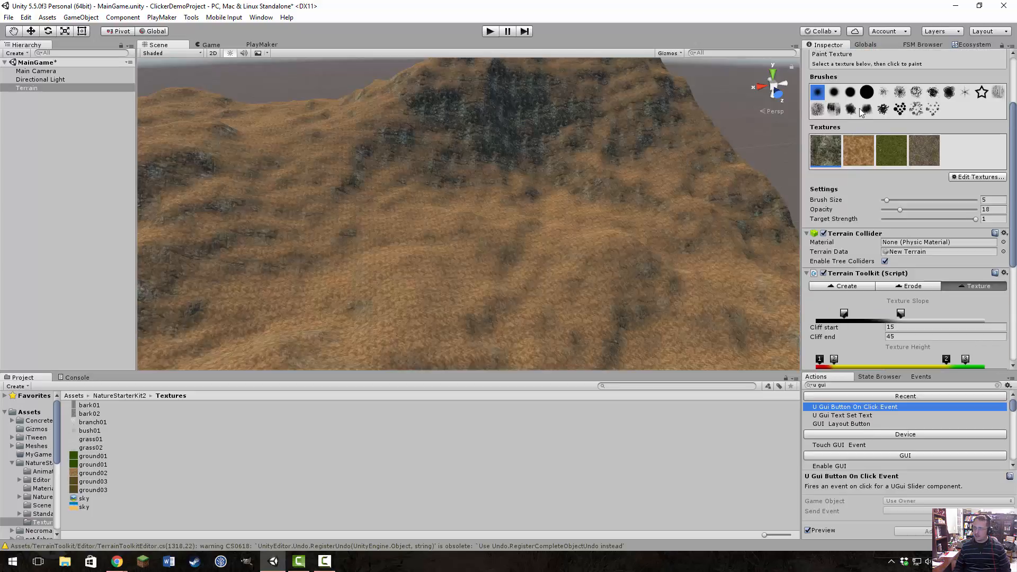
{"action": "scroll", "coordinate": [854, 130], "scroll_direction": "up", "scroll_amount": 3}
{"action": "left_click", "coordinate": [873, 132]}
{"action": "mouse_move", "coordinate": [590, 177]}
{"action": "right_mouse_down"}
{"action": "mouse_move", "coordinate": [447, 172]}
{"action": "mouse_move", "coordinate": [470, 223]}
{"action": "mouse_move", "coordinate": [492, 233]}
{"action": "mouse_move", "coordinate": [517, 173]}
{"action": "mouse_move", "coordinate": [558, 141]}
{"action": "mouse_move", "coordinate": [709, 179]}
{"action": "mouse_move", "coordinate": [671, 193]}
{"action": "mouse_move", "coordinate": [443, 186]}
{"action": "mouse_move", "coordinate": [440, 207]}
{"action": "mouse_move", "coordinate": [454, 205]}
{"action": "right_mouse_up"}
{"action": "left_click", "coordinate": [466, 193], "text": "shift"}
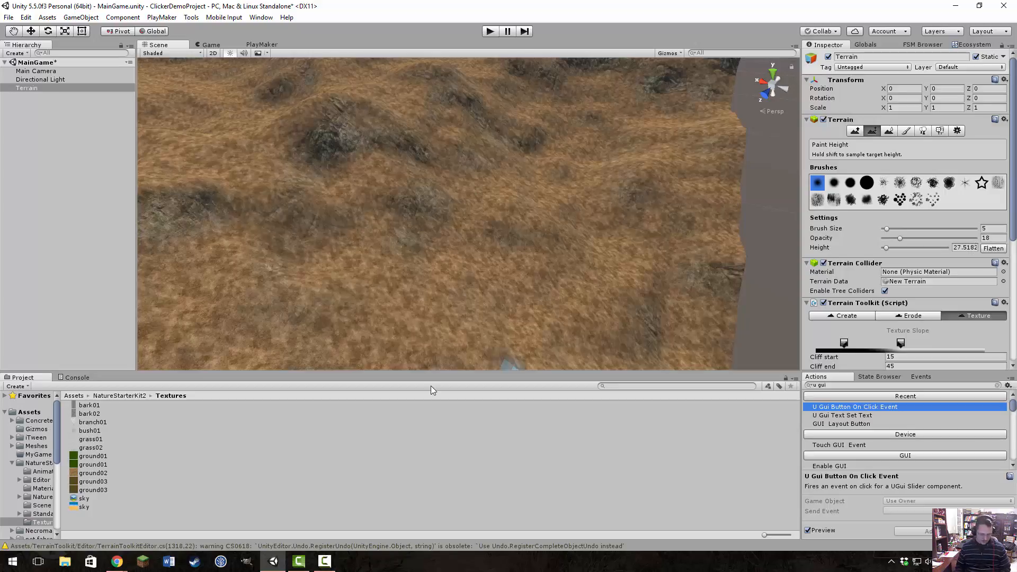
Step: Open the Windows Calculator, divide 27 by 600, and return to Unity
{"action": "key", "text": "super+r"}
{"action": "key", "text": "super+e"}
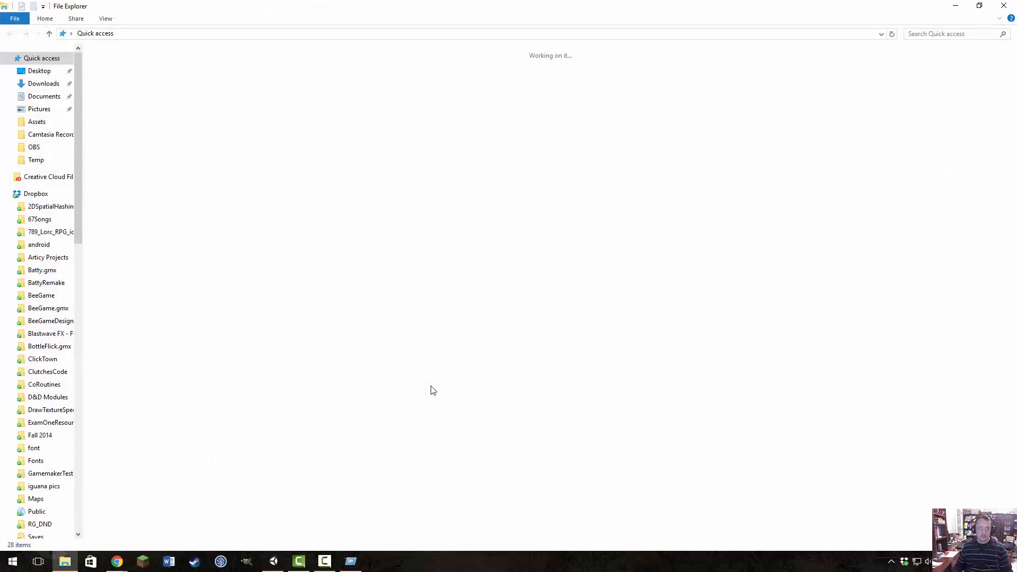
{"action": "left_click", "coordinate": [1007, 5]}
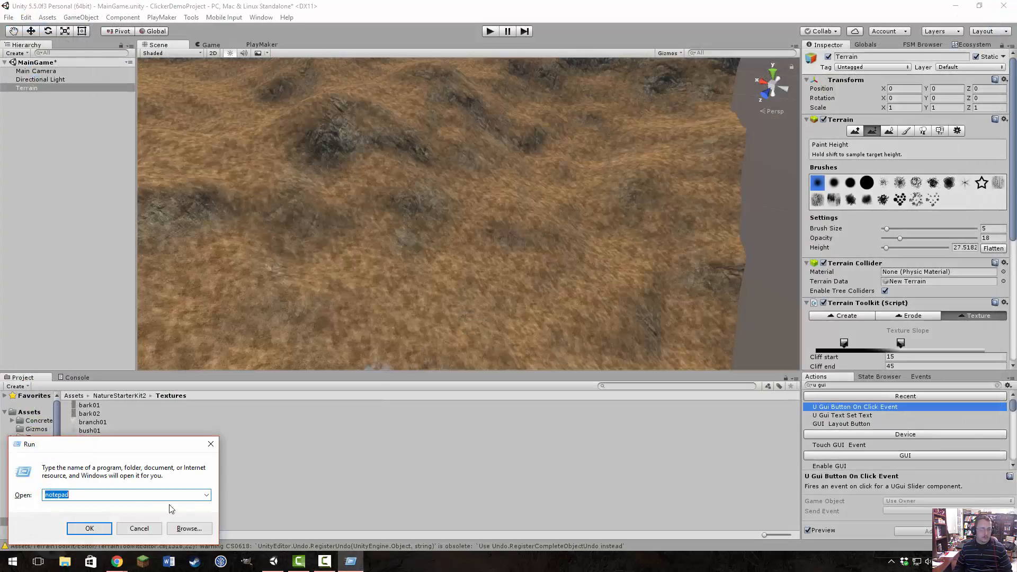
{"action": "type", "text": "calc"}
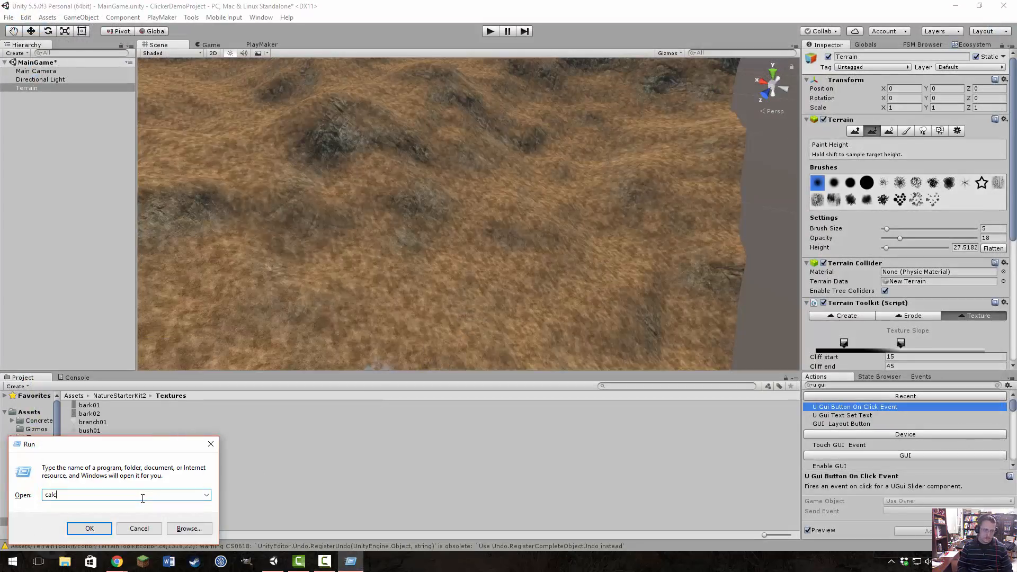
{"action": "key", "text": "Return"}
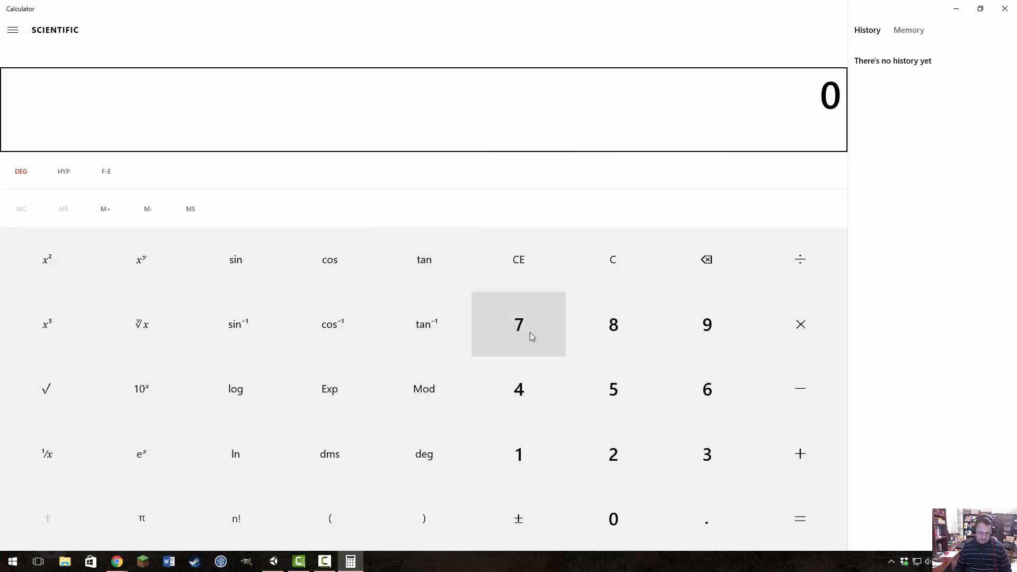
{"action": "type", "text": "27/600"}
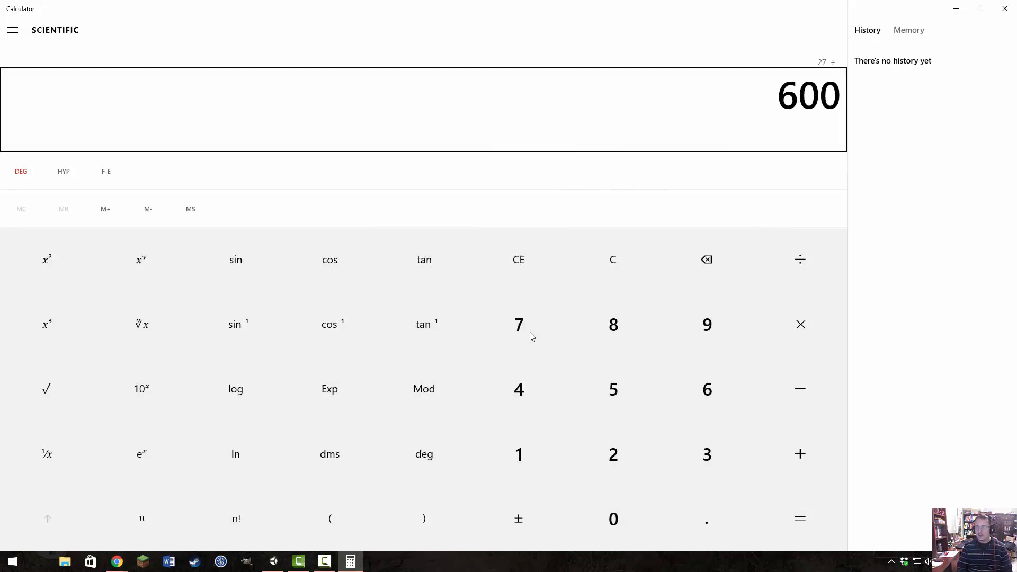
{"action": "key", "text": "Return"}
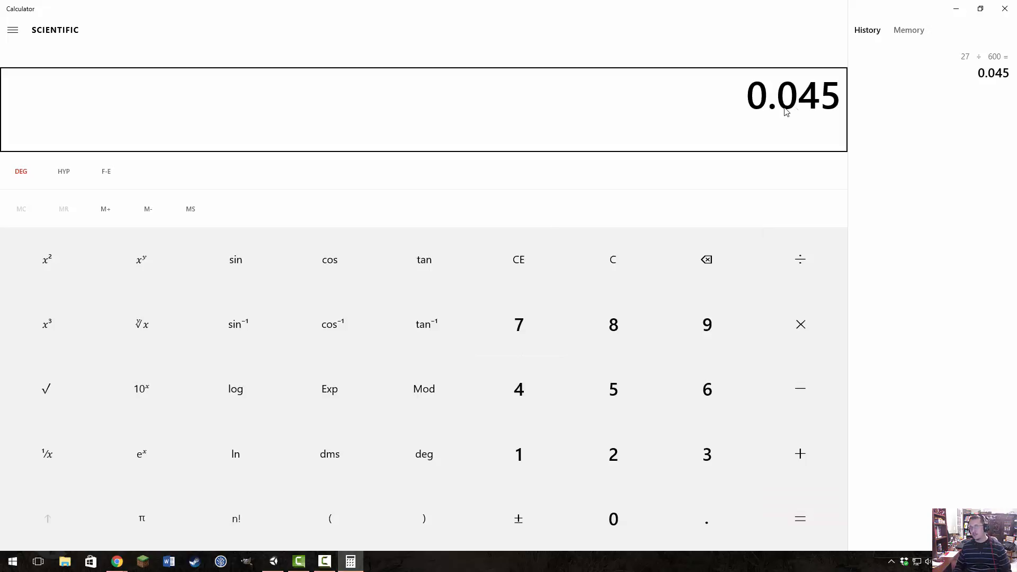
{"action": "left_click", "coordinate": [1005, 9]}
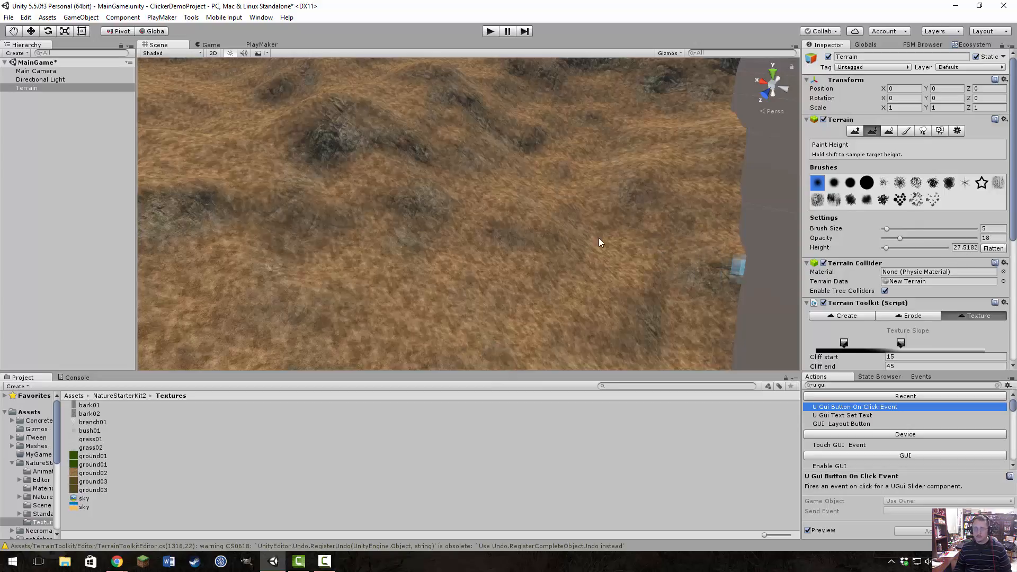
Step: Set the Terrain Toolkit's Texture 2 start height to 0.03
{"action": "scroll", "coordinate": [914, 244], "scroll_direction": "down", "scroll_amount": 5}
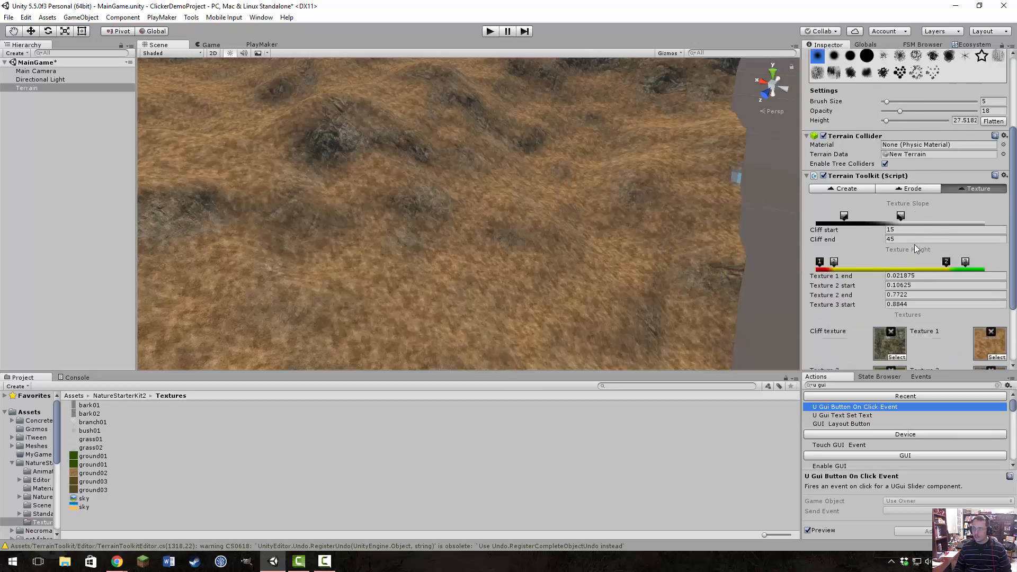
{"action": "scroll", "coordinate": [914, 244], "scroll_direction": "down", "scroll_amount": 3}
{"action": "left_click", "coordinate": [921, 222]}
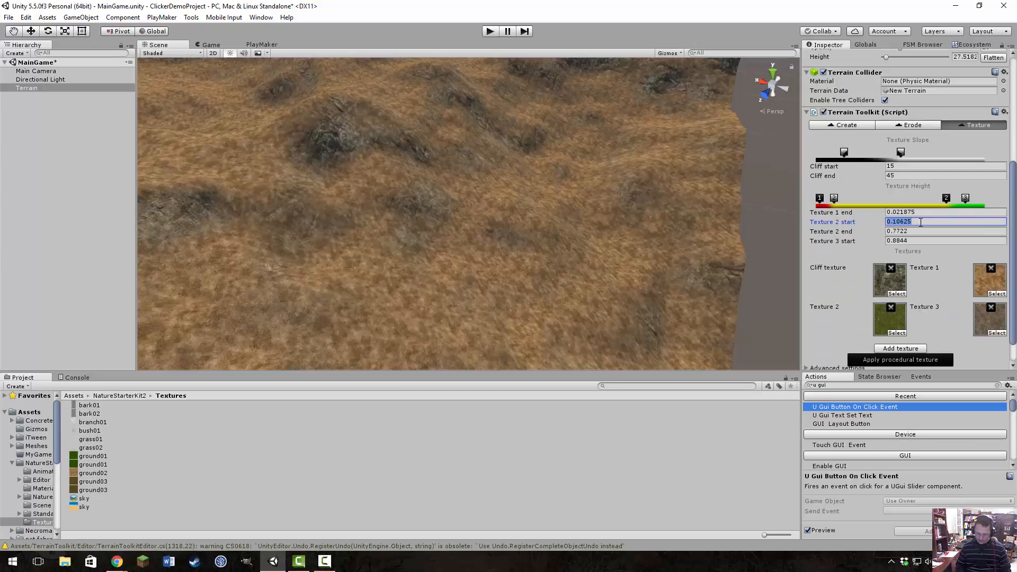
{"action": "type", "text": "0"}
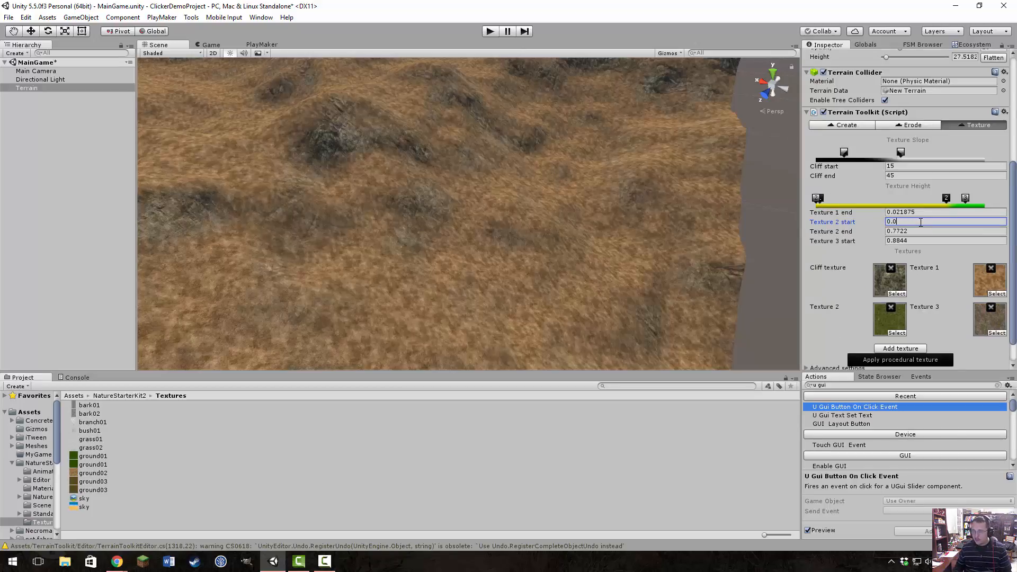
{"action": "type", "text": ".03"}
Step: Set the Texture 2 end height to 0.04 and Texture 3 start to 0.3, and apply the procedural texture to the terrain
{"action": "left_click", "coordinate": [912, 230]}
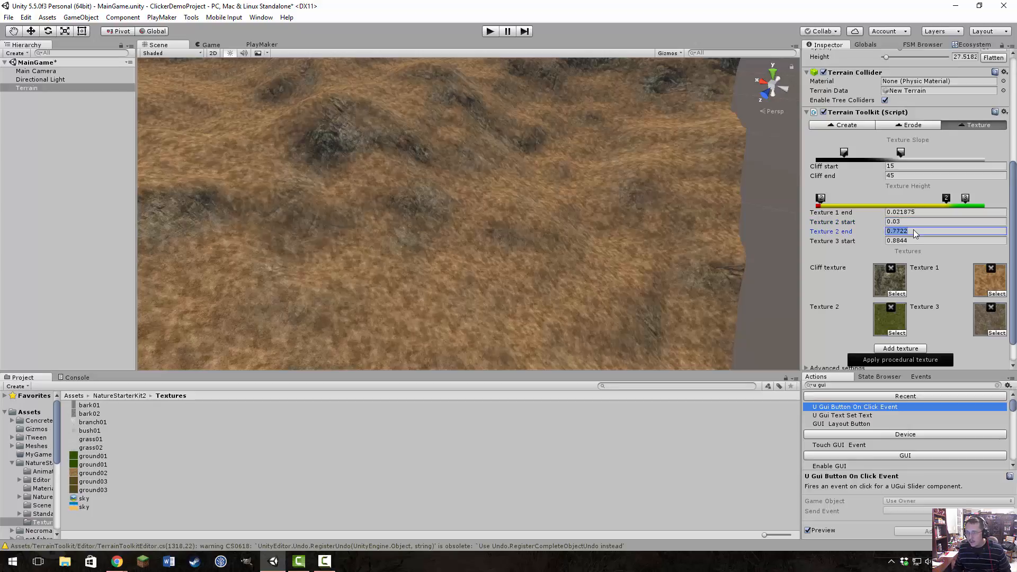
{"action": "type", "text": "0."}
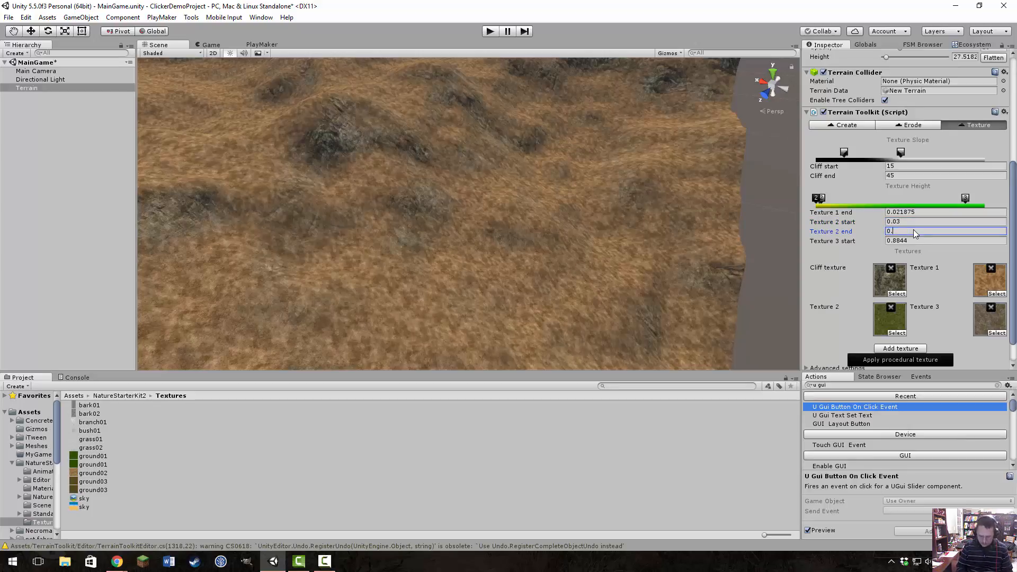
{"action": "type", "text": "04"}
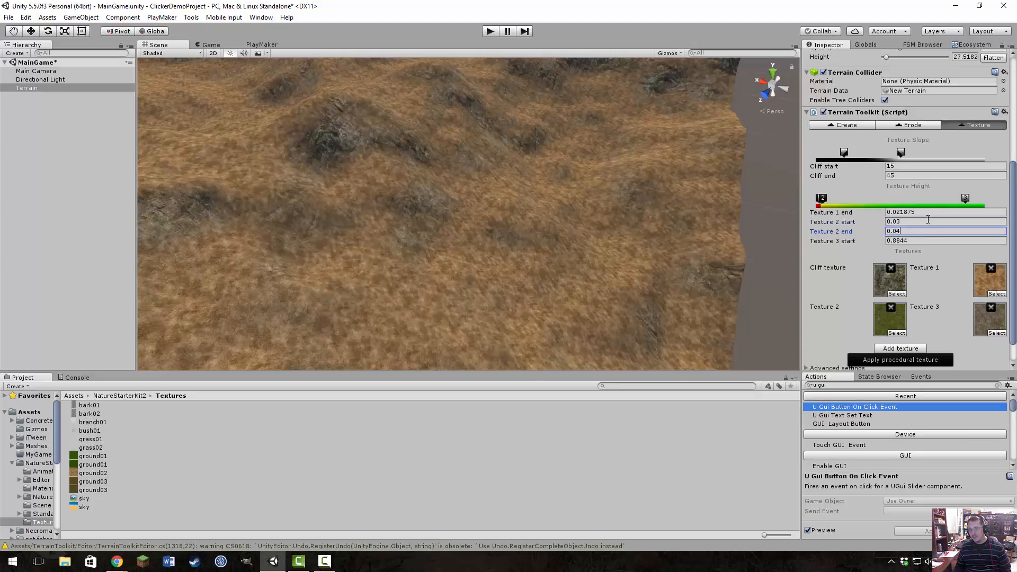
{"action": "left_click", "coordinate": [908, 222]}
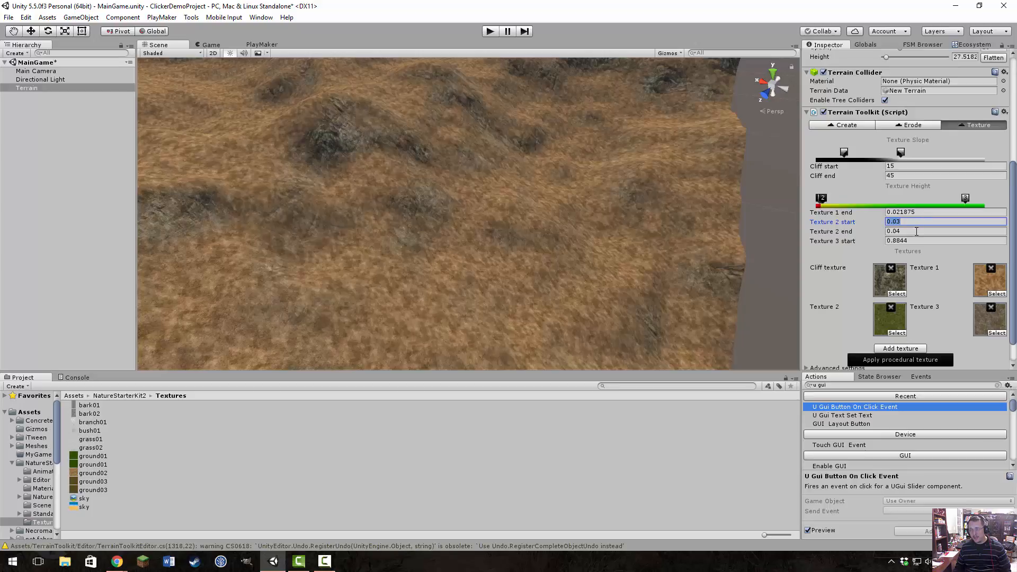
{"action": "left_click", "coordinate": [916, 231]}
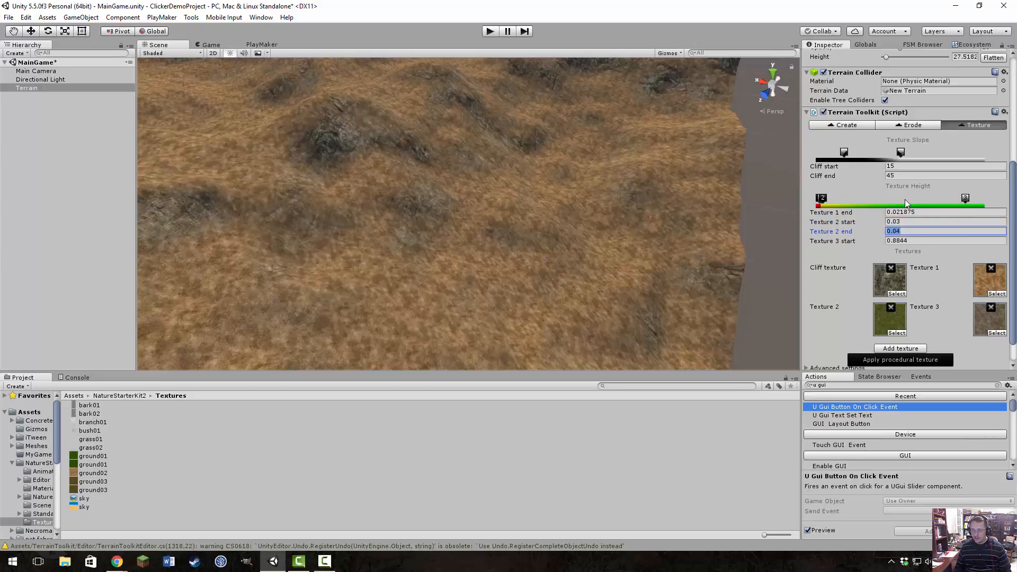
{"action": "left_click_drag", "start_coordinate": [906, 201], "coordinate": [867, 208]}
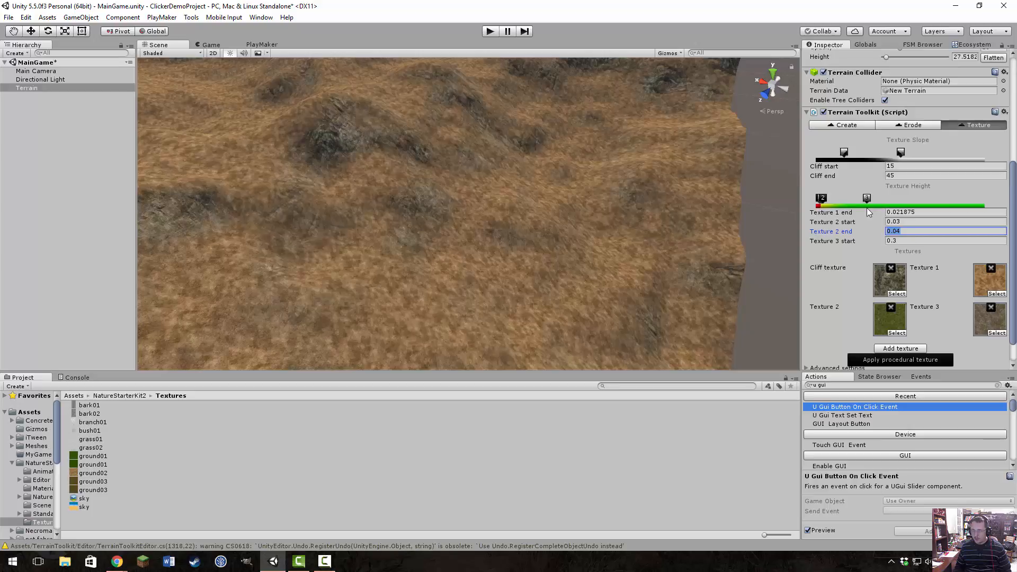
{"action": "left_click", "coordinate": [895, 360]}
Step: Raise the Texture 2 end height to 0.05625 and reapply the procedural texture
{"action": "left_click_drag", "start_coordinate": [699, 299], "coordinate": [497, 179], "text": "alt"}
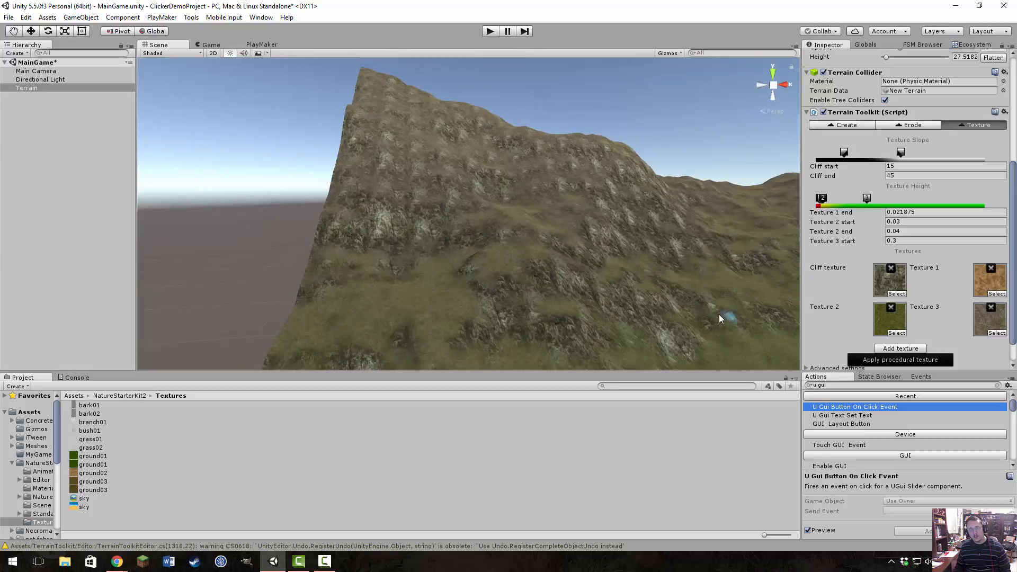
{"action": "scroll", "coordinate": [583, 243], "scroll_direction": "up", "scroll_amount": 5}
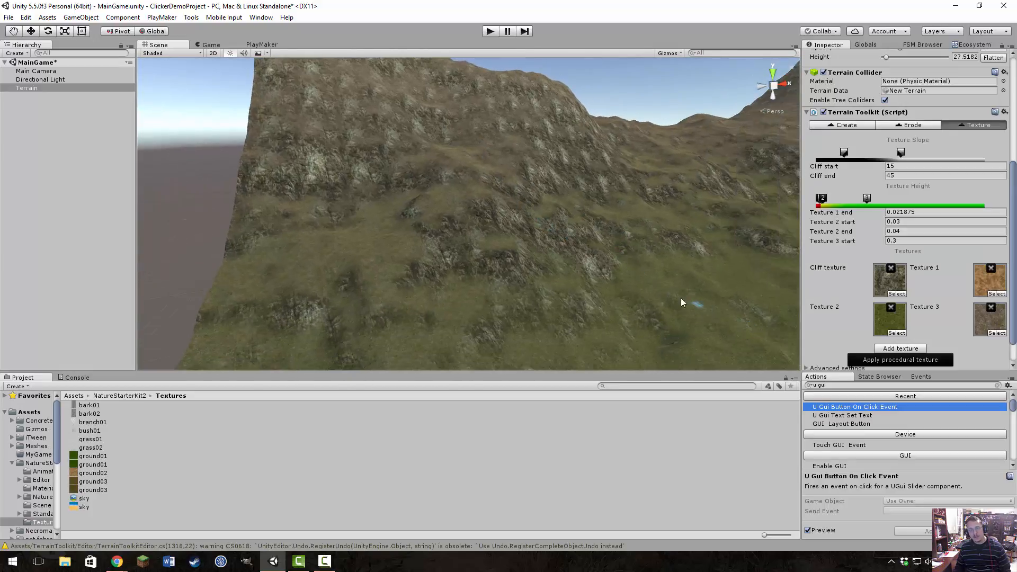
{"action": "left_click_drag", "start_coordinate": [671, 241], "coordinate": [556, 170], "text": "alt"}
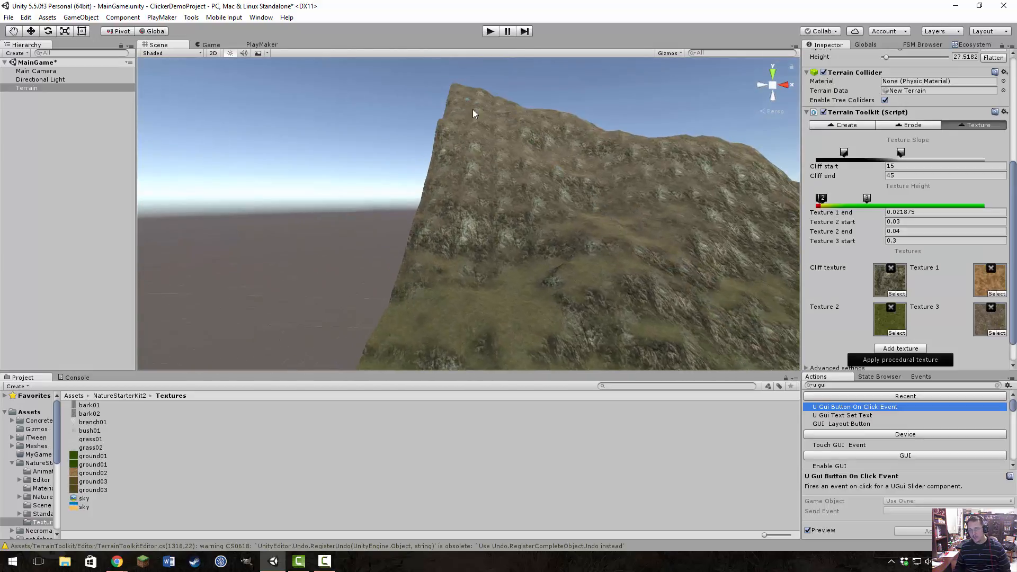
{"action": "left_click_drag", "start_coordinate": [473, 114], "coordinate": [38, 206], "text": "alt"}
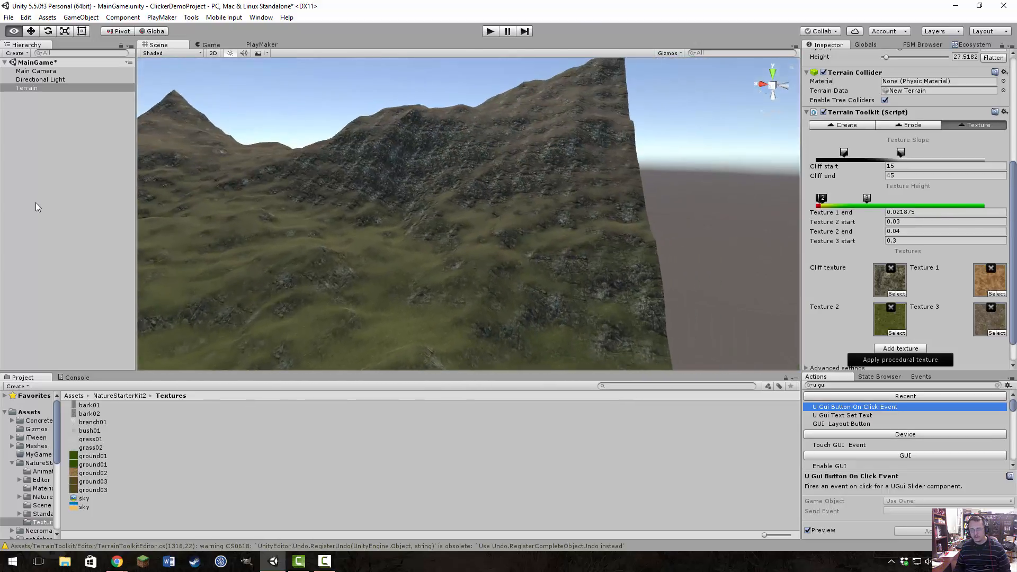
{"action": "right_click_drag", "start_coordinate": [35, 203], "coordinate": [944, 252]}
{"action": "key", "text": "w"}
{"action": "left_click", "coordinate": [822, 199]}
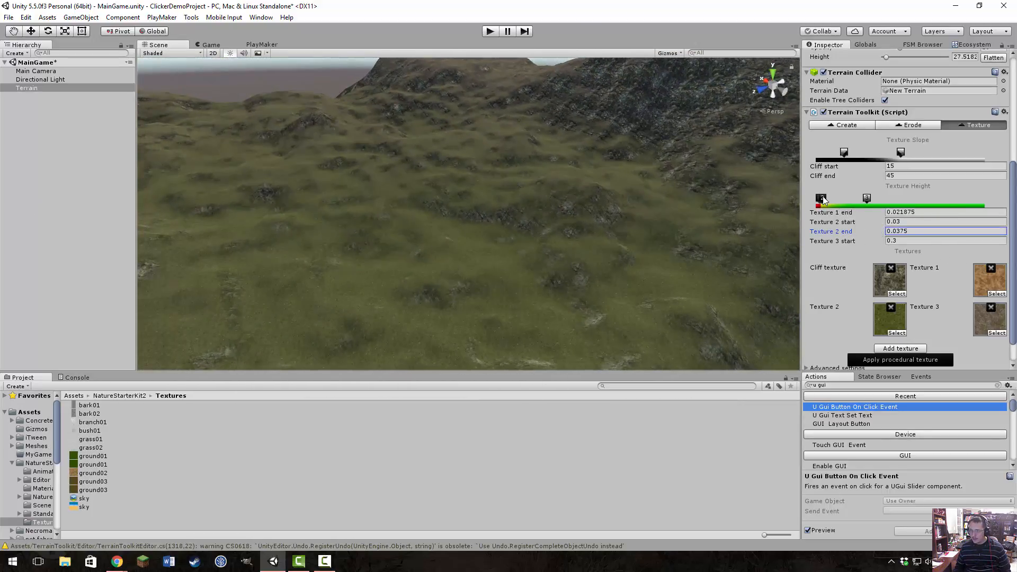
{"action": "left_click", "coordinate": [901, 360]}
Step: Raise the Texture 3 start height to 0.31875 and reapply the procedural texture
{"action": "right_click_drag", "start_coordinate": [779, 329], "coordinate": [727, 322]}
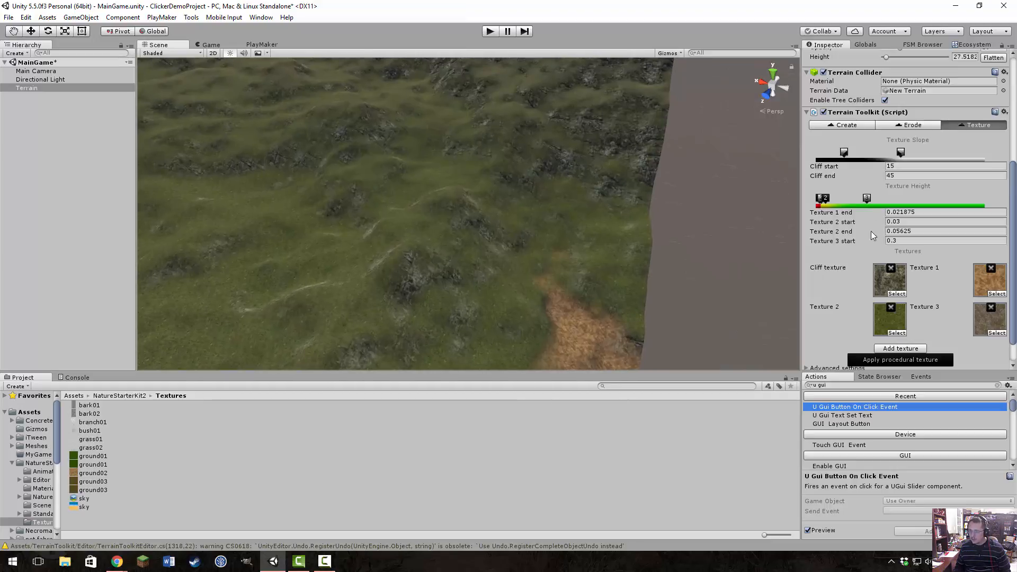
{"action": "left_click_drag", "start_coordinate": [869, 201], "coordinate": [865, 201]}
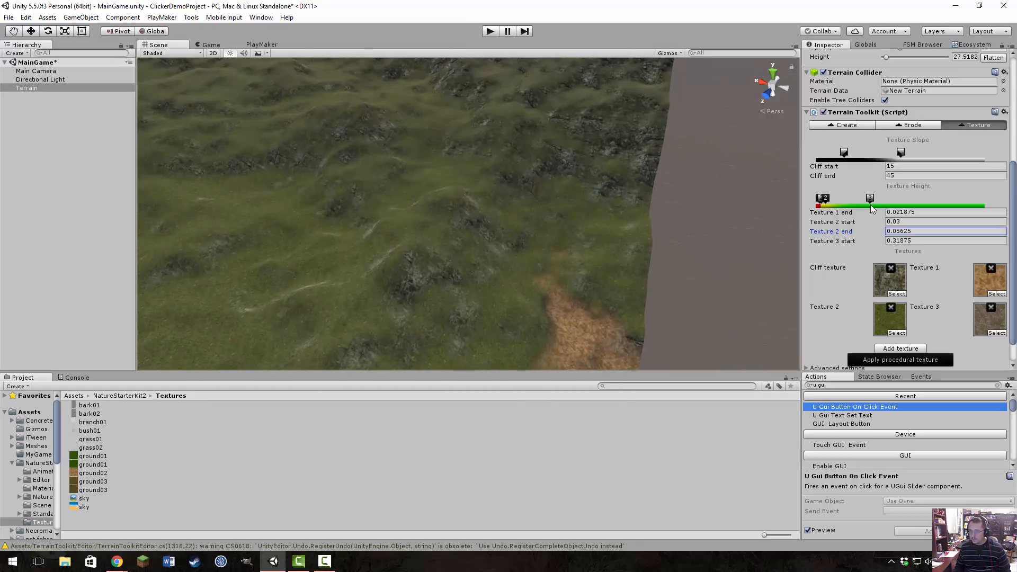
{"action": "left_click", "coordinate": [900, 361]}
Step: Align the Main Camera with a Scene view that faces the steep rocky cliff, with grassy hills beyond it
{"action": "right_click_drag", "start_coordinate": [681, 250], "coordinate": [934, 192]}
{"action": "mouse_move", "coordinate": [928, 160]}
{"action": "right_mouse_down"}
{"action": "mouse_move", "coordinate": [921, 154]}
{"action": "mouse_move", "coordinate": [919, 177]}
{"action": "right_mouse_up"}
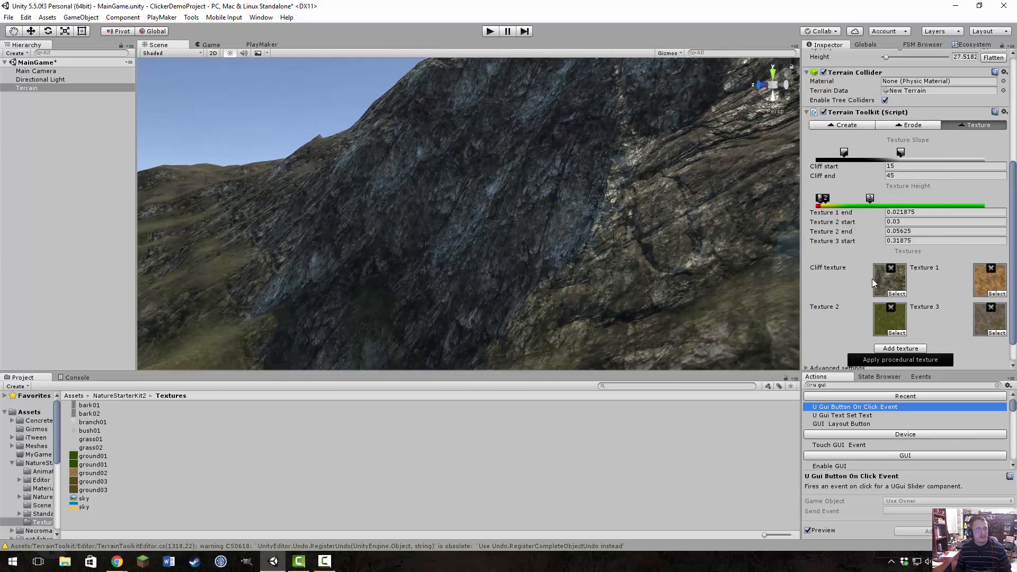
{"action": "left_click", "coordinate": [57, 72]}
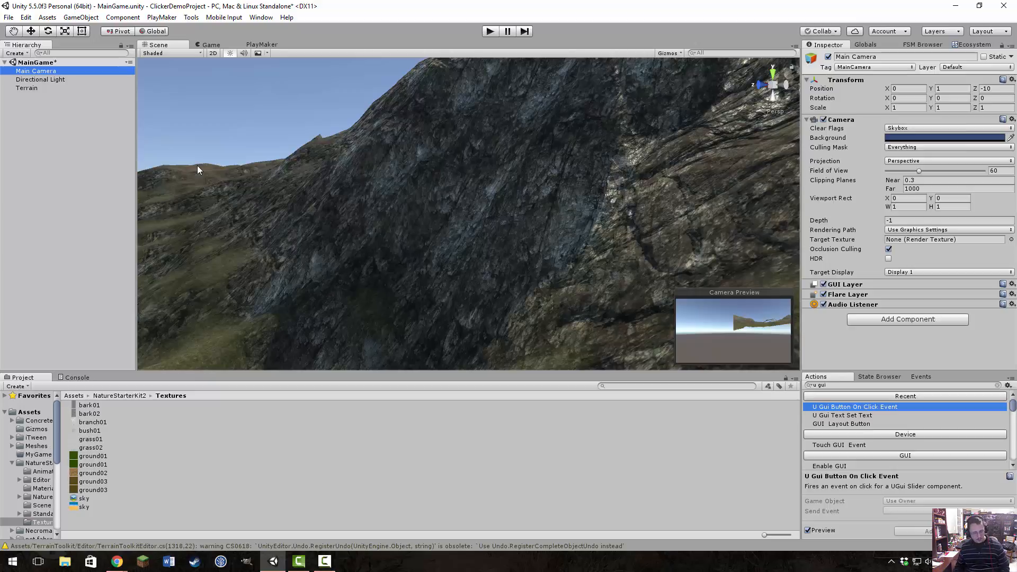
{"action": "key", "text": "ctrl+shift+f"}
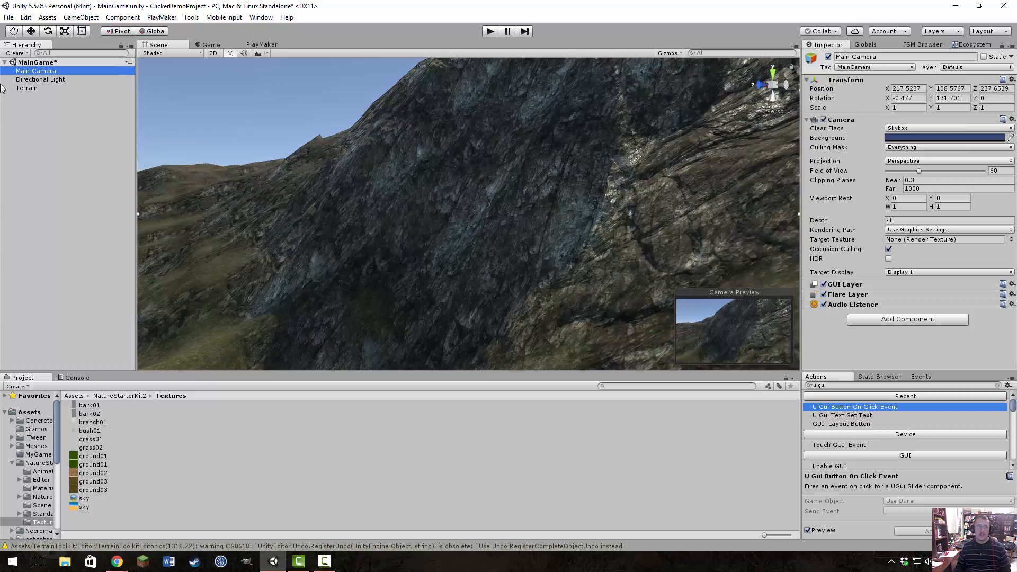
{"action": "left_click", "coordinate": [80, 17]}
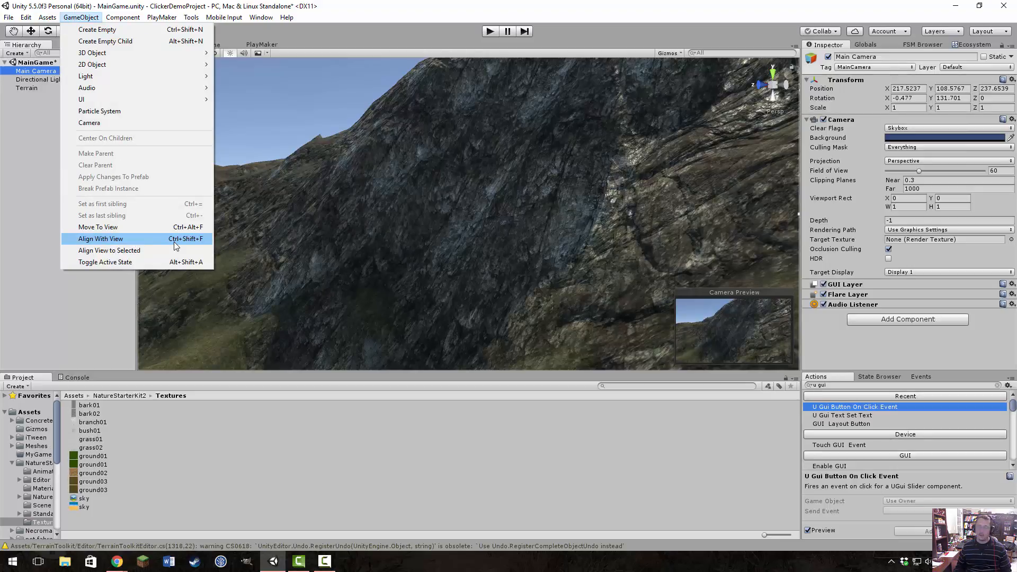
{"action": "key", "text": "Escape"}
Step: Check the Main Camera's framing of the cliff in the Game view and return to the Scene view
{"action": "right_click_drag", "start_coordinate": [360, 198], "coordinate": [358, 196]}
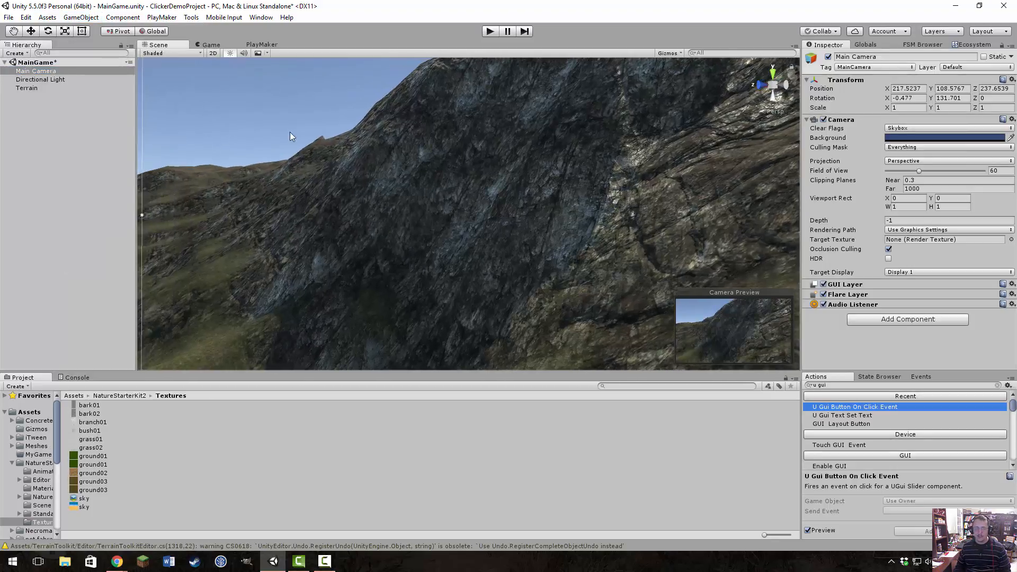
{"action": "left_click", "coordinate": [211, 45]}
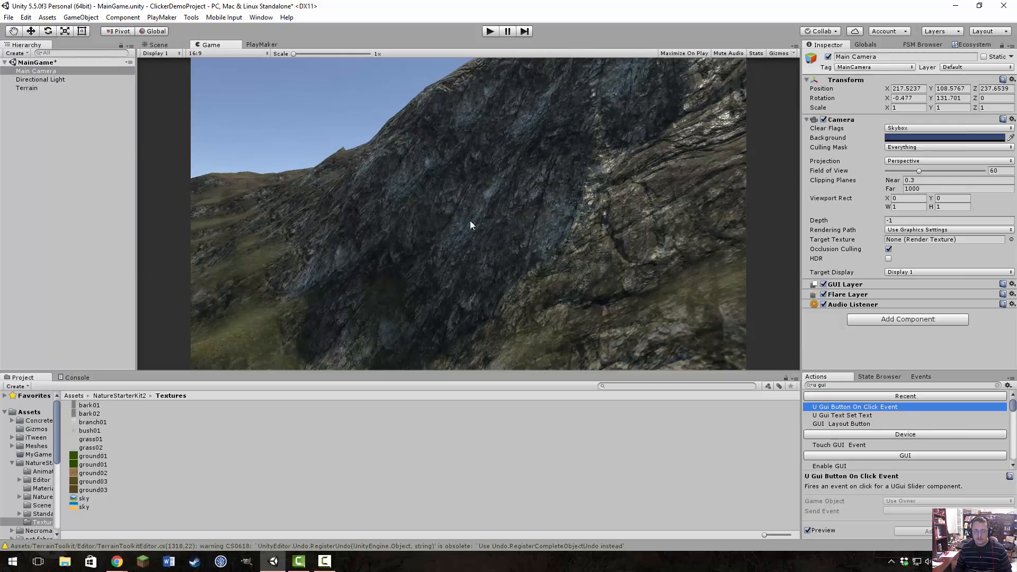
{"action": "left_click", "coordinate": [161, 45]}
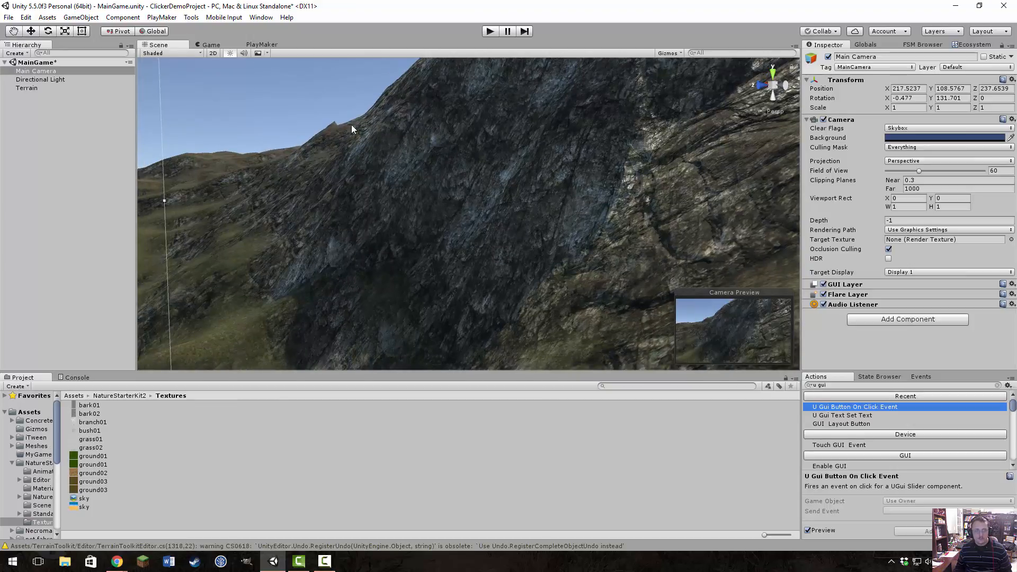
{"action": "left_click", "coordinate": [211, 45]}
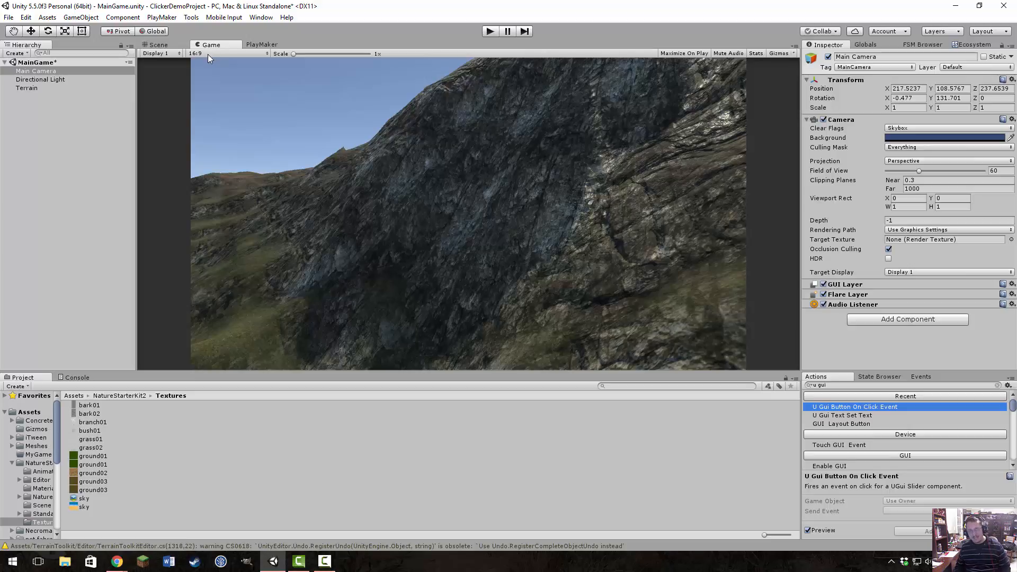
{"action": "left_click", "coordinate": [162, 44]}
Step: Focus the Scene view on the Main Camera and examine its placement beside the cliff from several distances
{"action": "right_click_drag", "start_coordinate": [411, 116], "coordinate": [529, 215]}
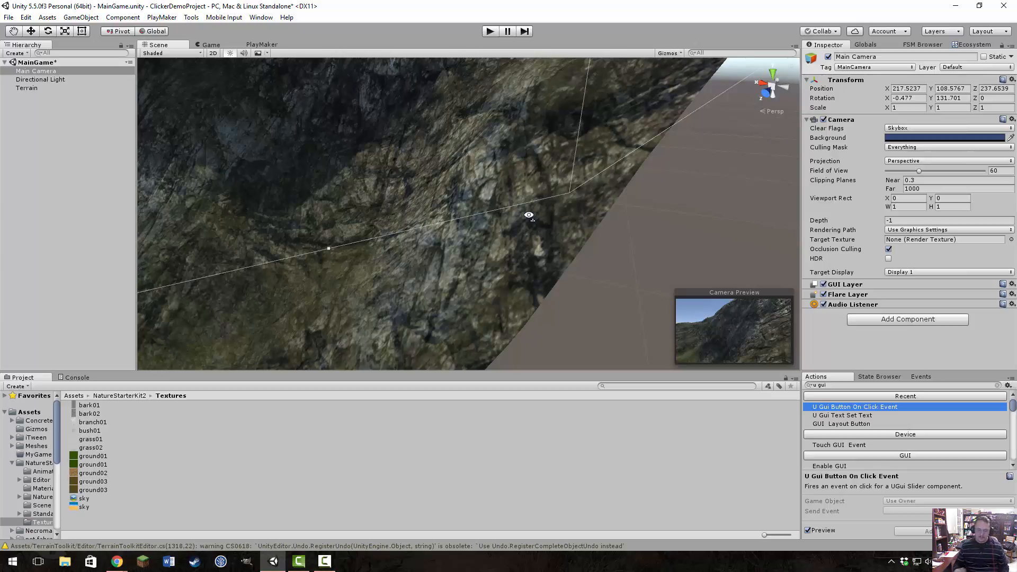
{"action": "right_click_drag", "start_coordinate": [528, 215], "coordinate": [526, 215]}
{"action": "scroll", "coordinate": [522, 219], "scroll_direction": "down", "scroll_amount": 5}
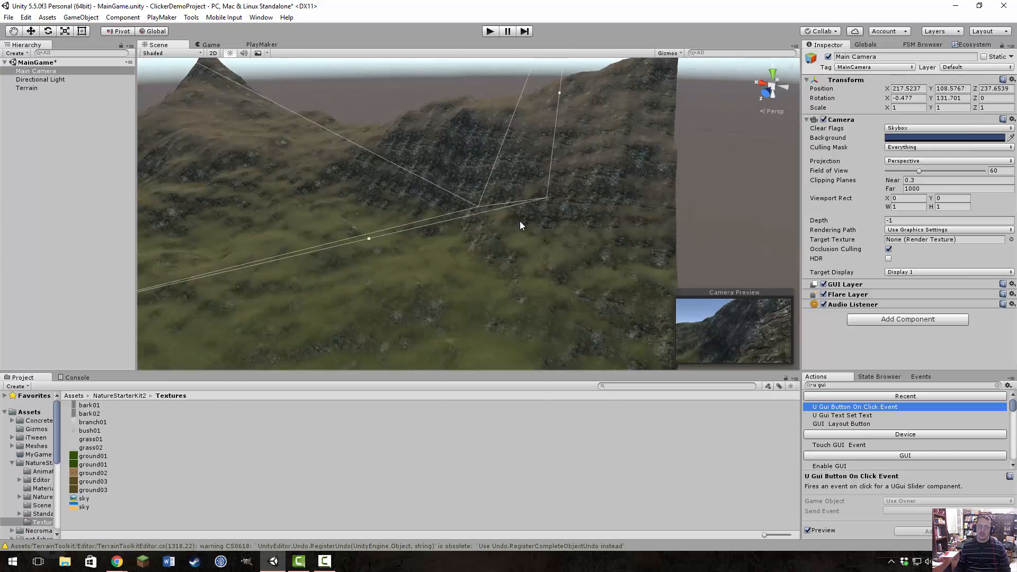
{"action": "scroll", "coordinate": [520, 222], "scroll_direction": "up", "scroll_amount": 5}
{"action": "scroll", "coordinate": [519, 221], "scroll_direction": "down", "scroll_amount": 2}
{"action": "scroll", "coordinate": [520, 221], "scroll_direction": "down", "scroll_amount": 10}
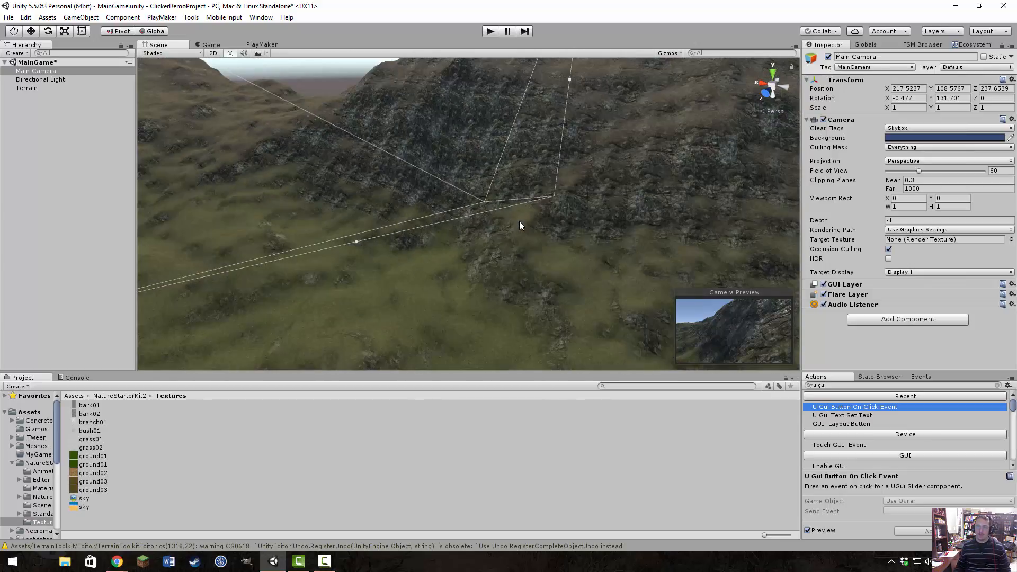
{"action": "scroll", "coordinate": [510, 213], "scroll_direction": "up", "scroll_amount": 8}
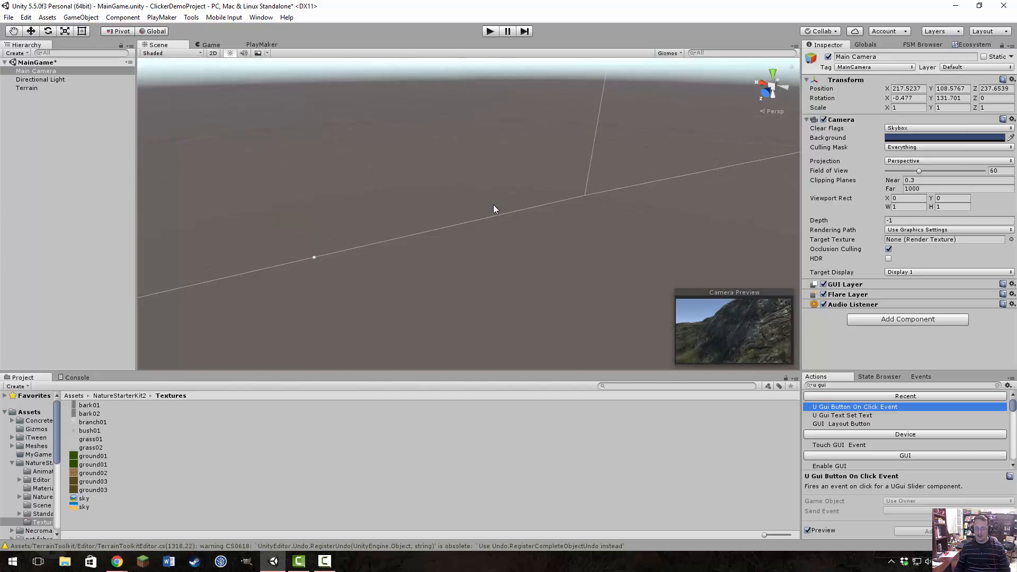
{"action": "right_click_drag", "start_coordinate": [494, 205], "coordinate": [441, 155]}
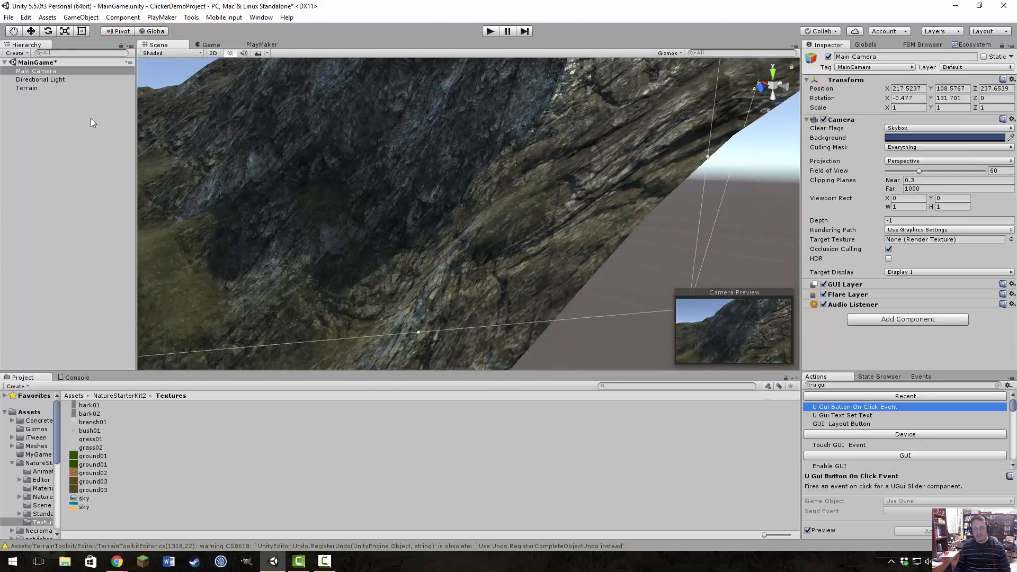
{"action": "key", "text": "f"}
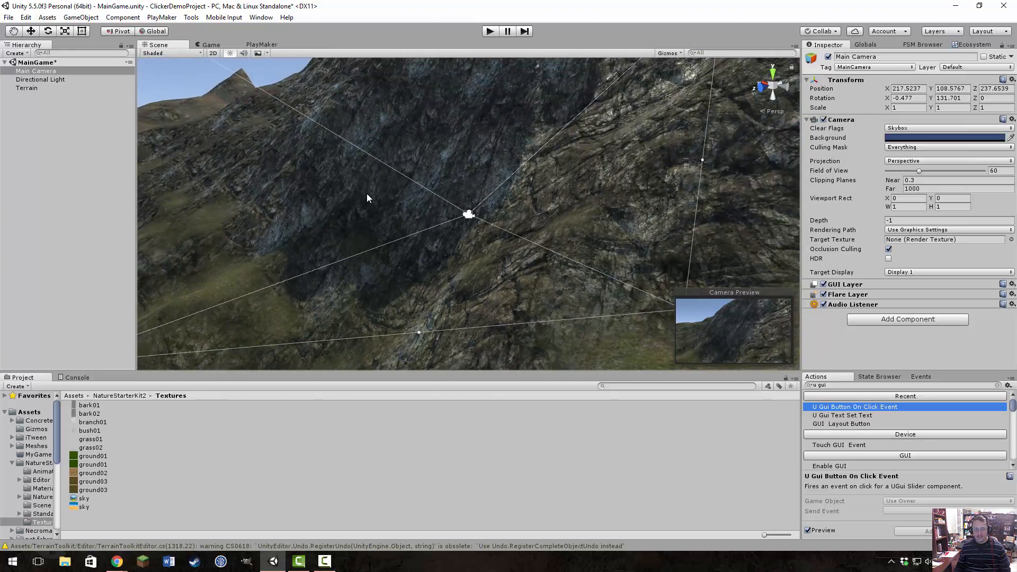
{"action": "right_click_drag", "start_coordinate": [367, 196], "coordinate": [507, 229]}
{"action": "key", "text": "f"}
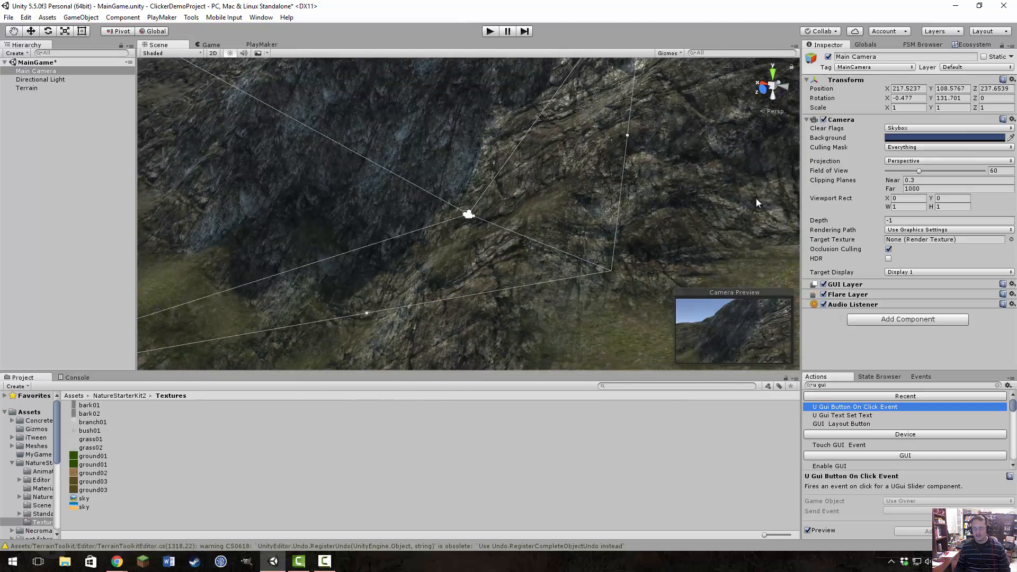
Step: Select the terrain and inspect its textured grassy hills and rocky slopes up close at several spots
{"action": "right_click_drag", "start_coordinate": [466, 199], "coordinate": [302, 192]}
{"action": "left_click", "coordinate": [302, 192]}
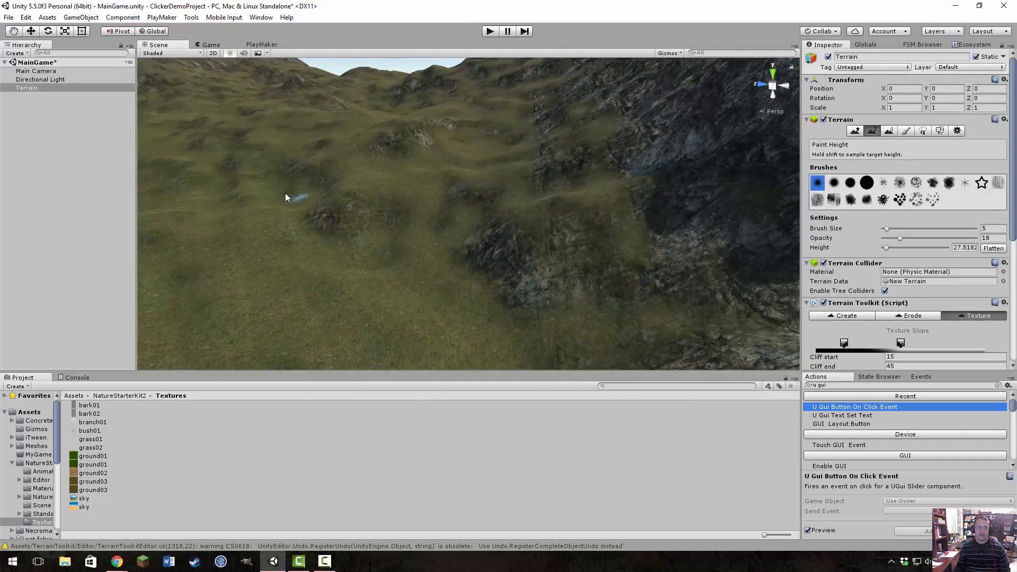
{"action": "key", "text": "f"}
{"action": "key", "text": "f"}
{"action": "key", "text": "f"}
{"action": "key", "text": "f"}
{"action": "key", "text": "f"}
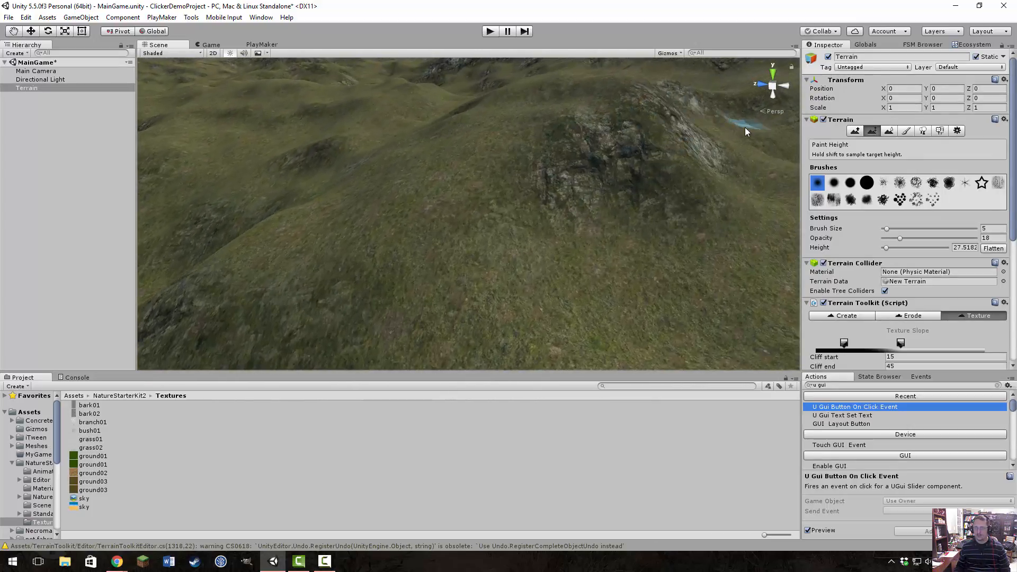
{"action": "key", "text": "f"}
{"action": "key", "text": "f"}
{"action": "key", "text": "f"}
{"action": "mouse_move", "coordinate": [389, 173]}
{"action": "right_mouse_down"}
{"action": "mouse_move", "coordinate": [978, 62]}
{"action": "mouse_move", "coordinate": [717, 131]}
{"action": "right_mouse_up"}
{"action": "key", "text": "f"}
{"action": "key", "text": "f"}
{"action": "key", "text": "f"}
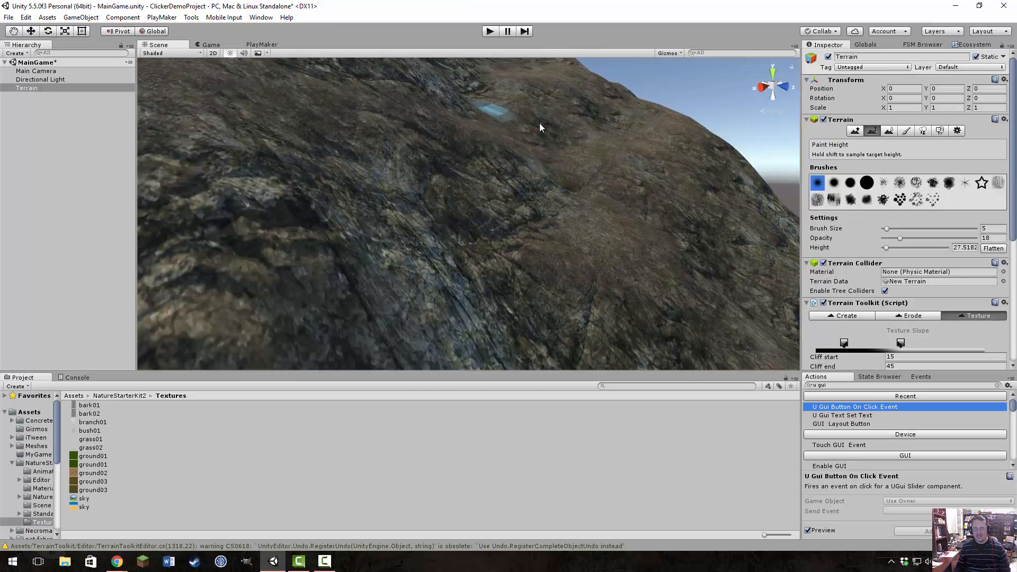
{"action": "mouse_move", "coordinate": [540, 127]}
{"action": "right_mouse_down"}
{"action": "mouse_move", "coordinate": [537, 172]}
{"action": "mouse_move", "coordinate": [431, 216]}
{"action": "mouse_move", "coordinate": [376, 197]}
{"action": "mouse_move", "coordinate": [366, 229]}
{"action": "mouse_move", "coordinate": [350, 223]}
{"action": "mouse_move", "coordinate": [658, 130]}
{"action": "mouse_move", "coordinate": [586, 137]}
{"action": "mouse_move", "coordinate": [520, 107]}
{"action": "mouse_move", "coordinate": [454, 102]}
{"action": "mouse_move", "coordinate": [408, 159]}
{"action": "mouse_move", "coordinate": [153, 131]}
{"action": "right_mouse_up"}
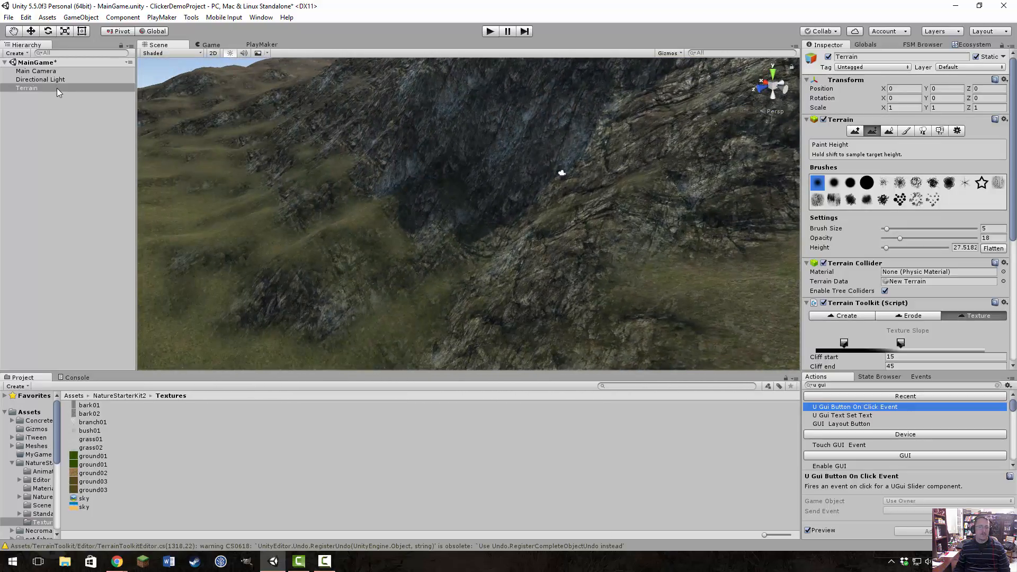
Step: Focus the Scene view on the Directional Light and on the Main Camera to see where each one sits
{"action": "left_click", "coordinate": [36, 80]}
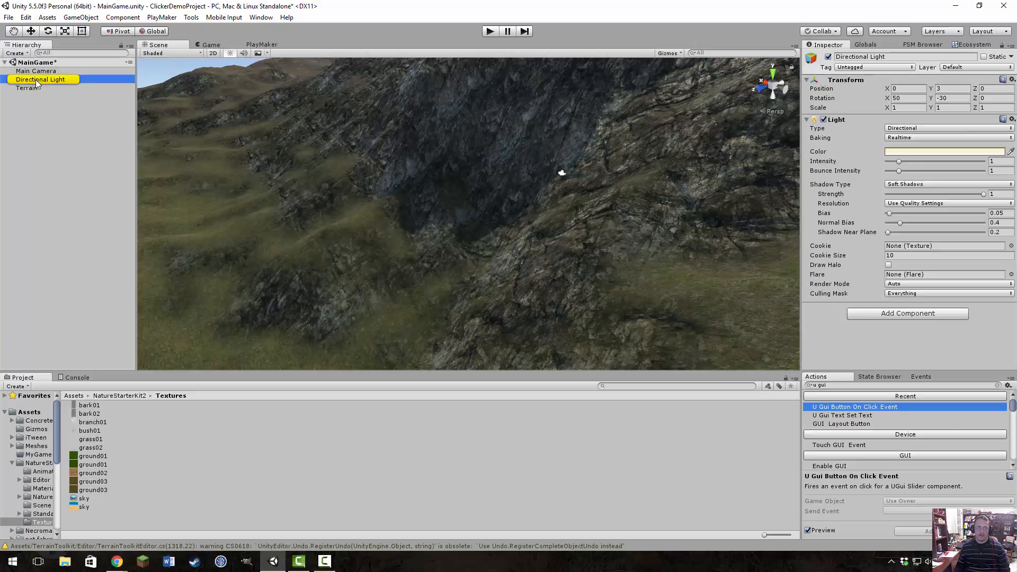
{"action": "key", "text": "f"}
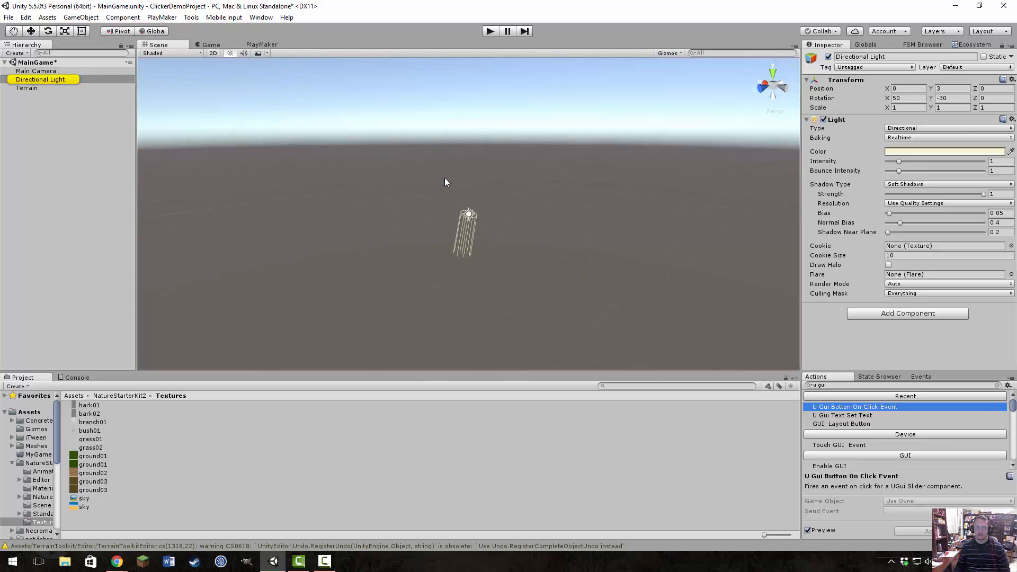
{"action": "left_click", "coordinate": [35, 73]}
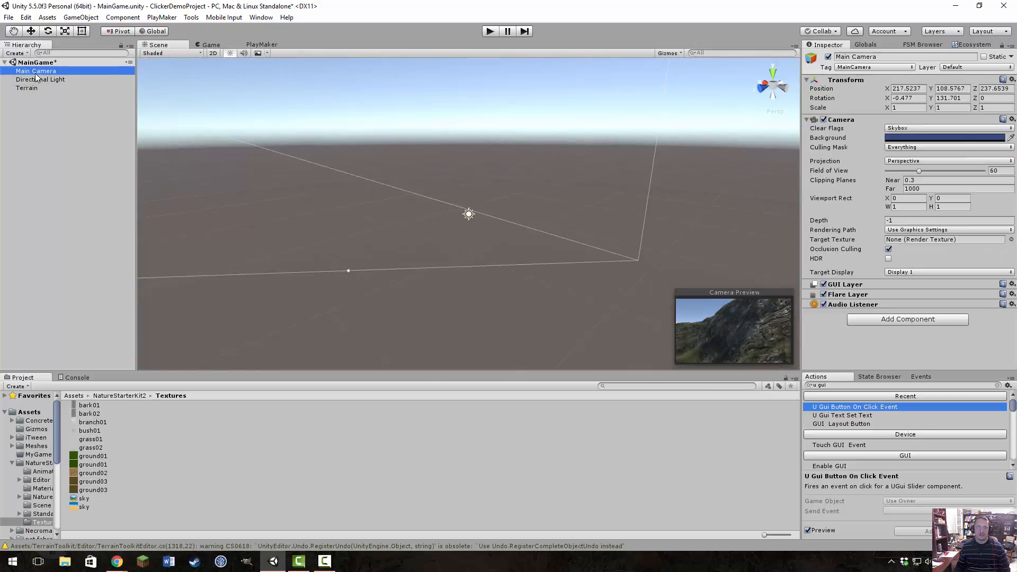
{"action": "key", "text": "f"}
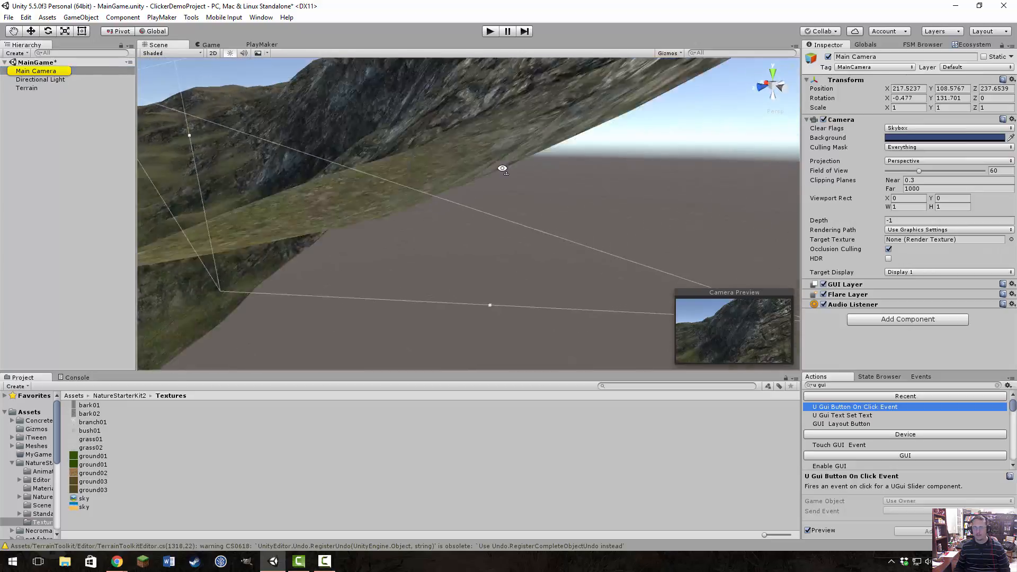
Step: Align the Main Camera with a close Scene view of the dark rocky cliff face, with grassy hills beside it
{"action": "left_click_drag", "start_coordinate": [514, 175], "coordinate": [588, 202], "text": "alt"}
{"action": "key", "text": "w"}
{"action": "right_click_drag", "start_coordinate": [588, 201], "coordinate": [526, 164]}
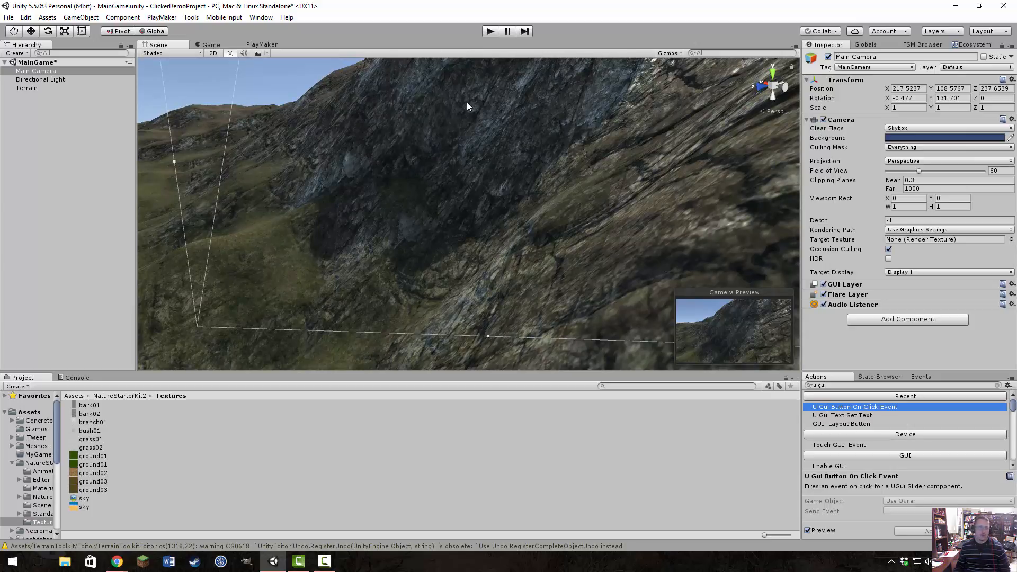
{"action": "left_click", "coordinate": [58, 80]}
{"action": "left_click", "coordinate": [40, 72]}
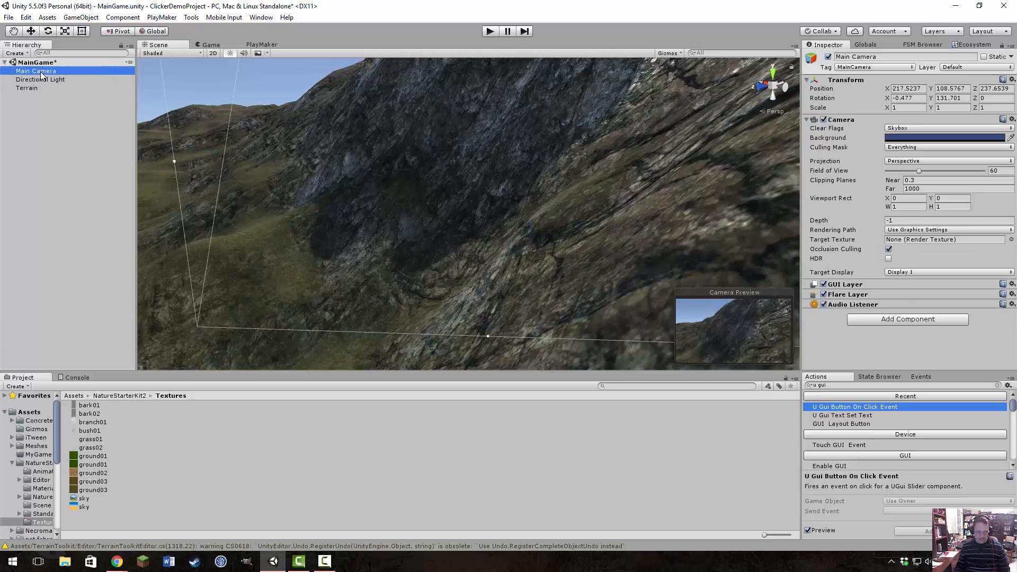
{"action": "key", "text": "ctrl+shift+f"}
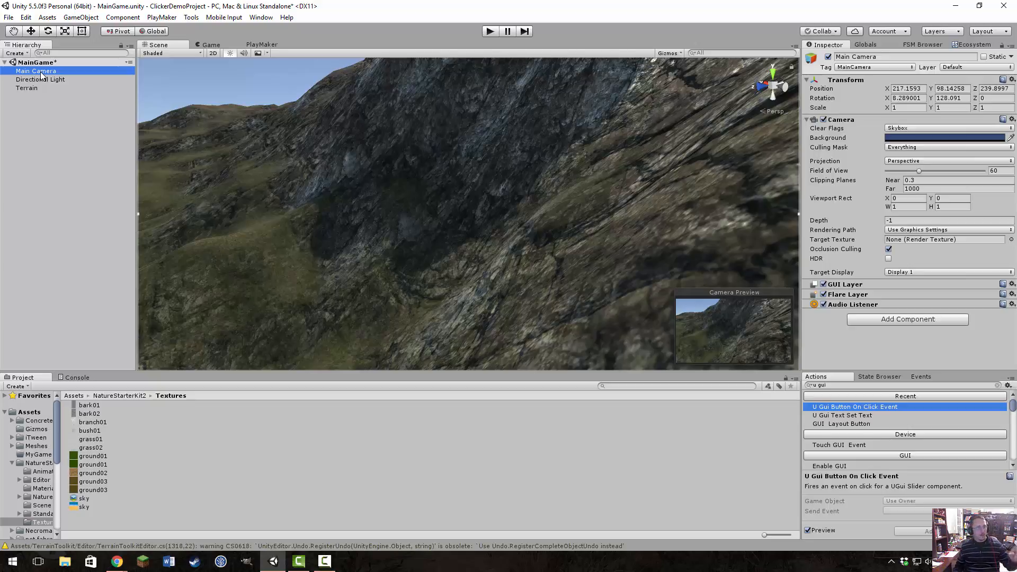
Step: Create an empty child object under the Main Camera
{"action": "right_click", "coordinate": [42, 76]}
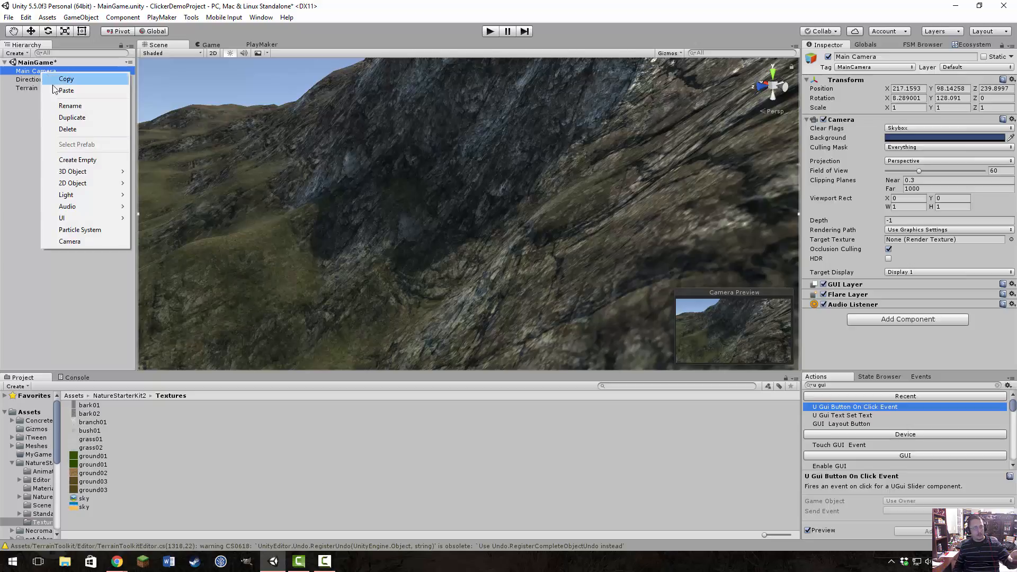
{"action": "left_click", "coordinate": [90, 160]}
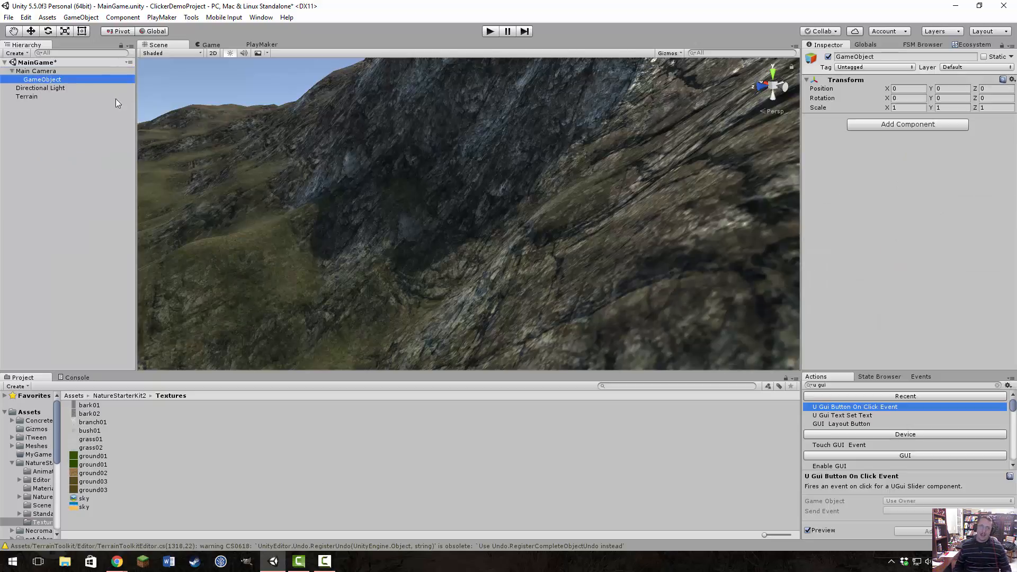
Step: Collapse and expand the Main Camera's hierarchy entry and compare the Transform values of the camera and its empty child
{"action": "left_click", "coordinate": [38, 74]}
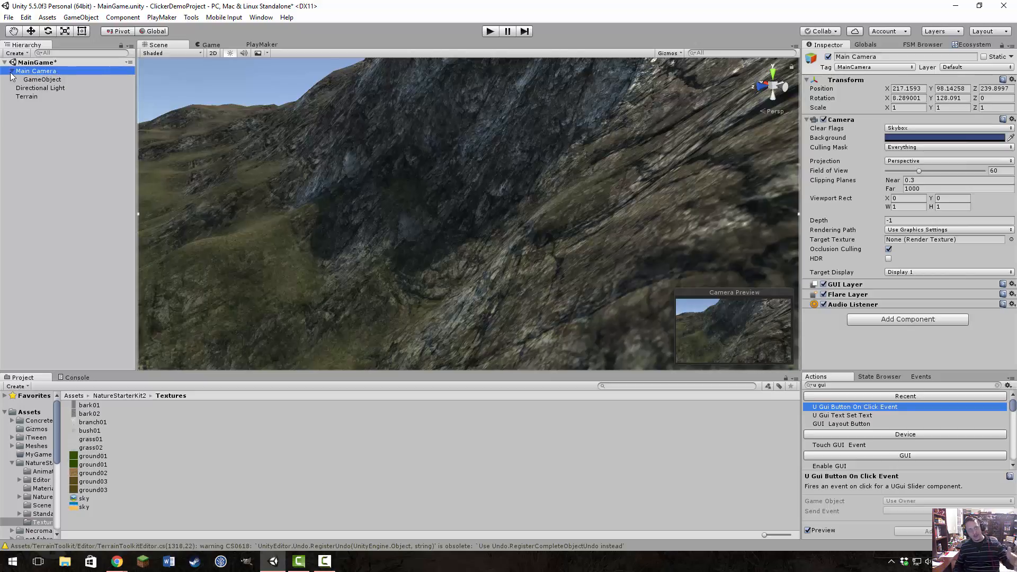
{"action": "left_click", "coordinate": [11, 71]}
{"action": "left_click", "coordinate": [12, 71]}
{"action": "left_click", "coordinate": [12, 71]}
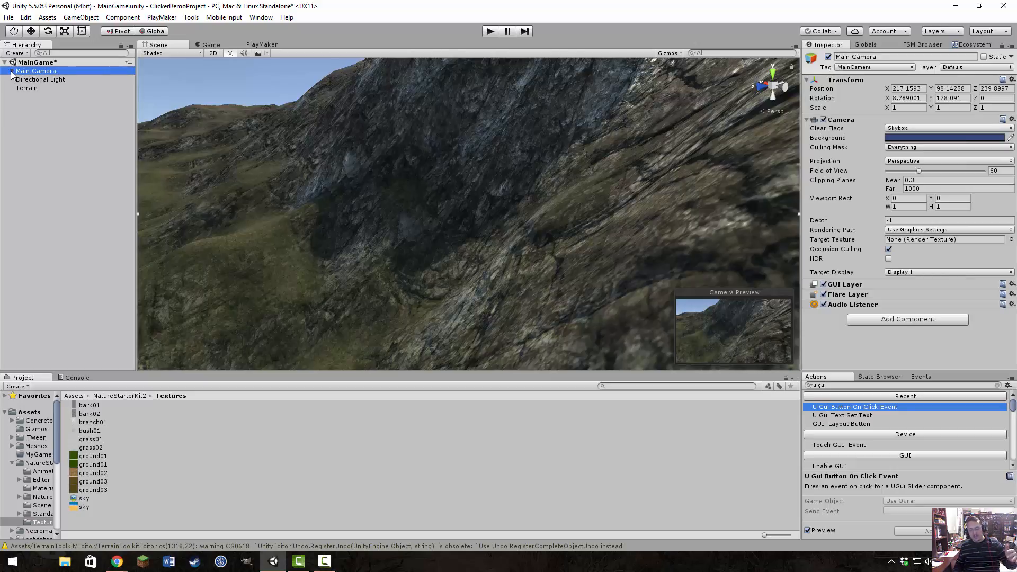
{"action": "left_click", "coordinate": [12, 71]}
{"action": "left_click", "coordinate": [12, 72]}
{"action": "left_click", "coordinate": [12, 71]}
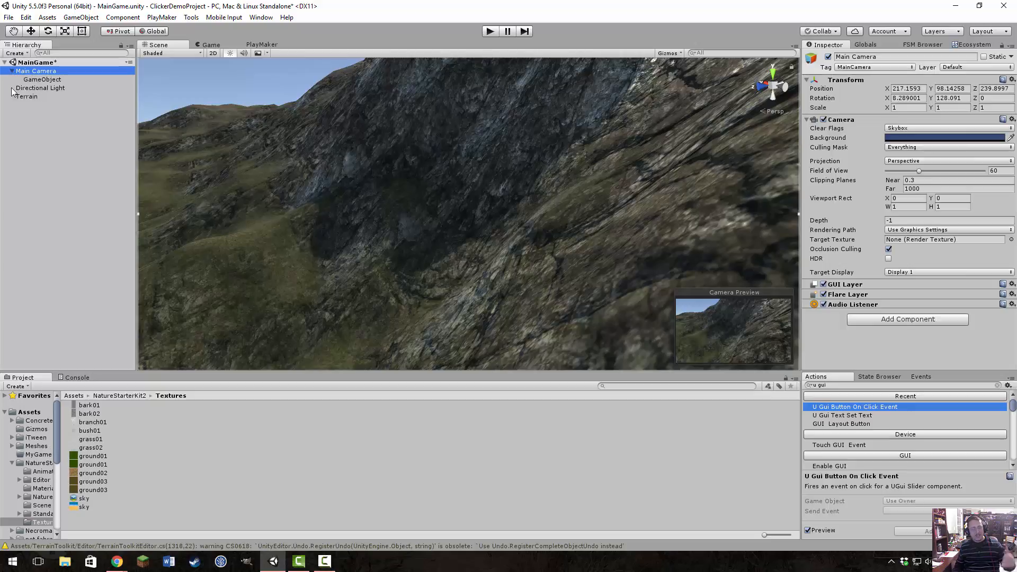
{"action": "left_click", "coordinate": [33, 80]}
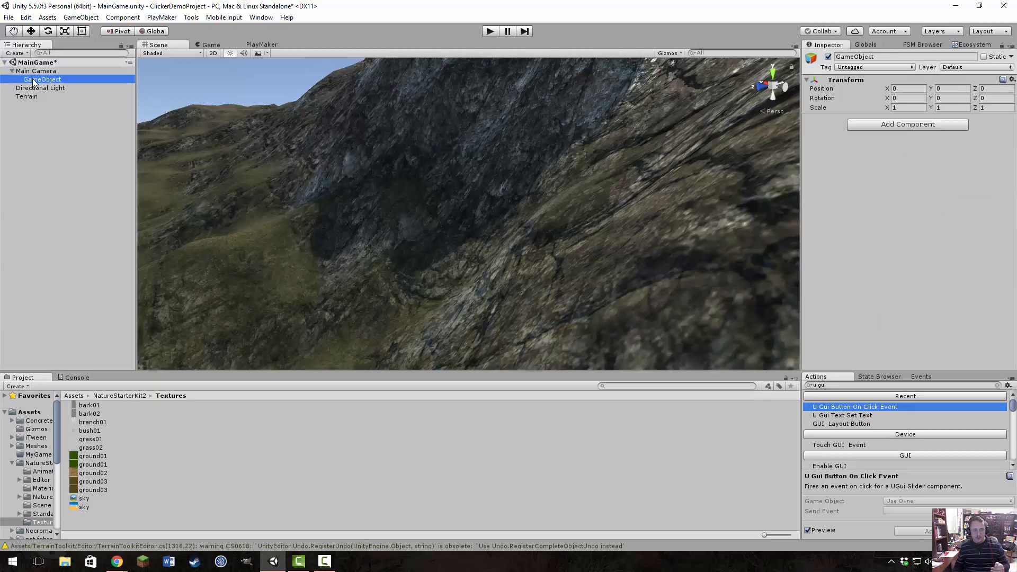
{"action": "left_click", "coordinate": [35, 72]}
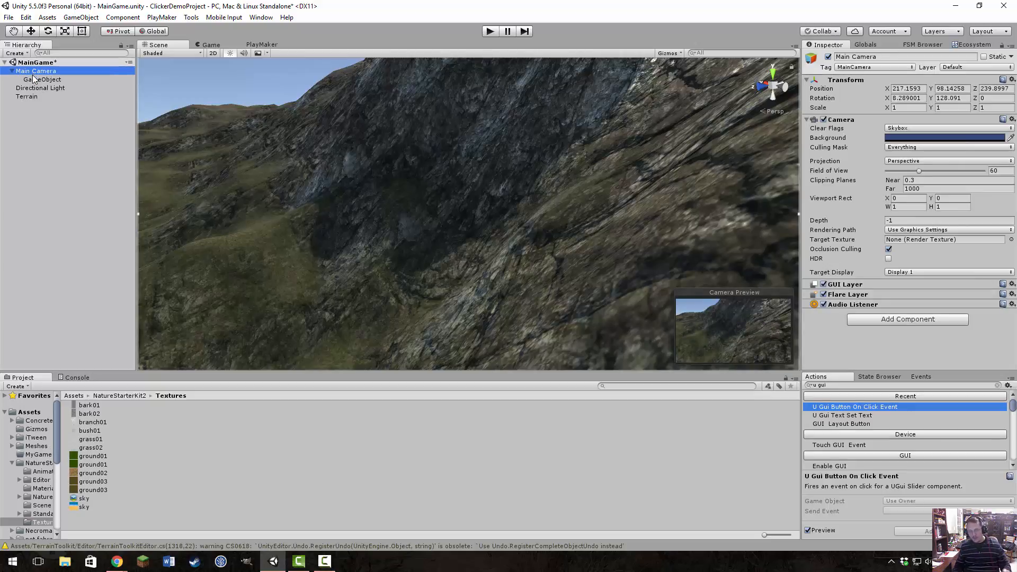
{"action": "left_click", "coordinate": [39, 80]}
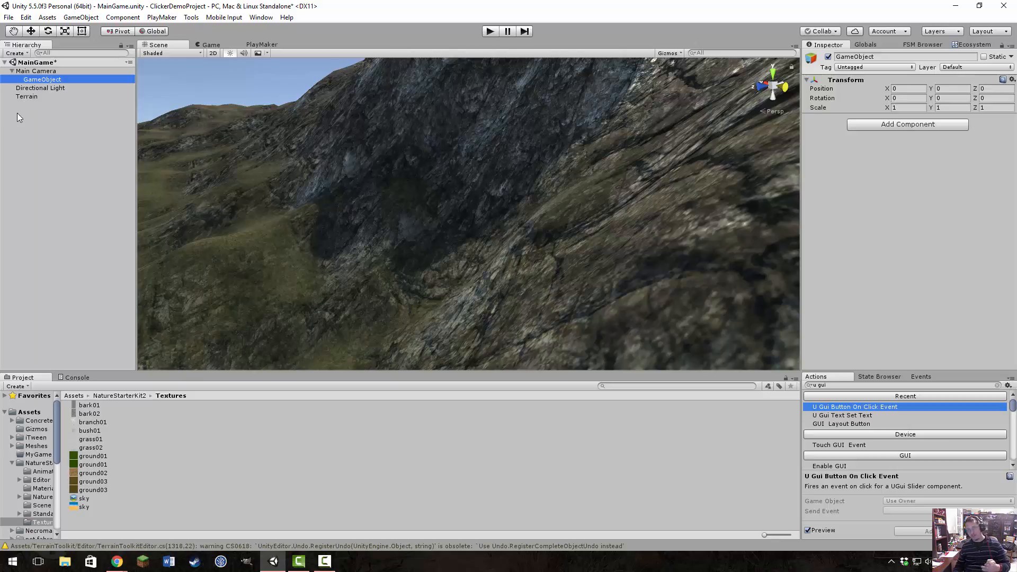
Step: Move the empty object out to the scene root and back under the Main Camera to compare its Transform values
{"action": "left_click_drag", "start_coordinate": [38, 82], "coordinate": [44, 121]}
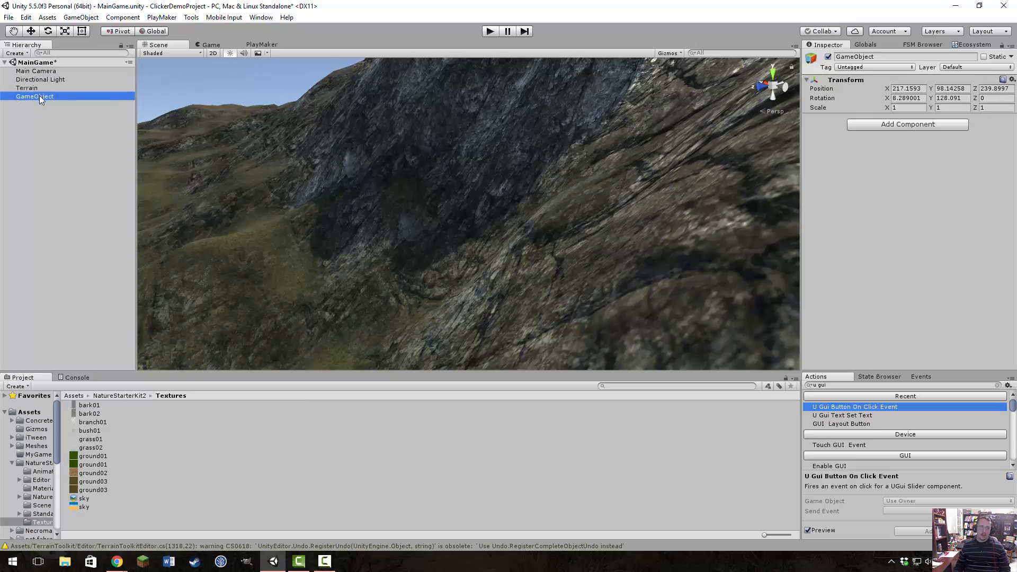
{"action": "left_click_drag", "start_coordinate": [41, 98], "coordinate": [48, 72]}
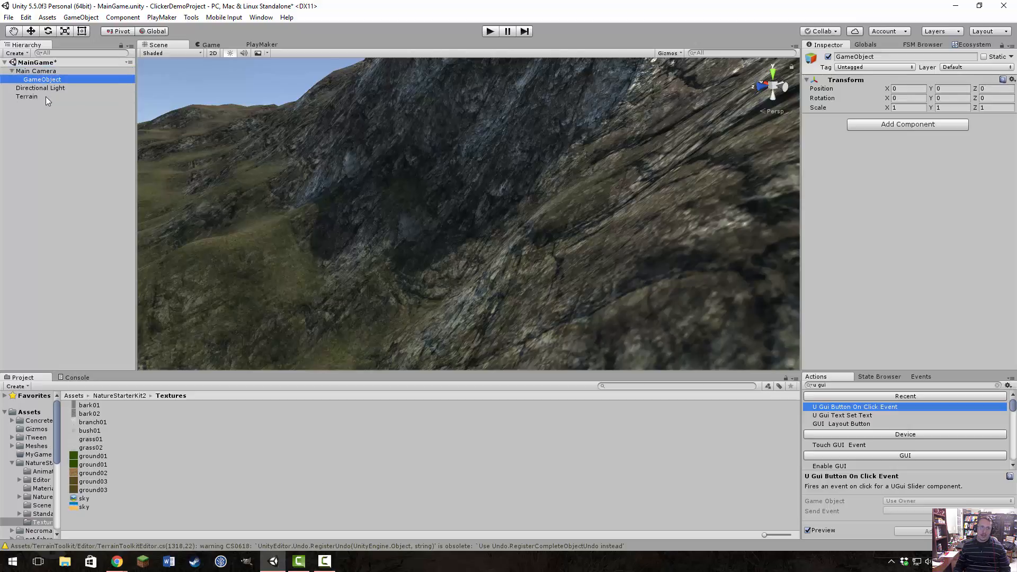
{"action": "left_click", "coordinate": [34, 71]}
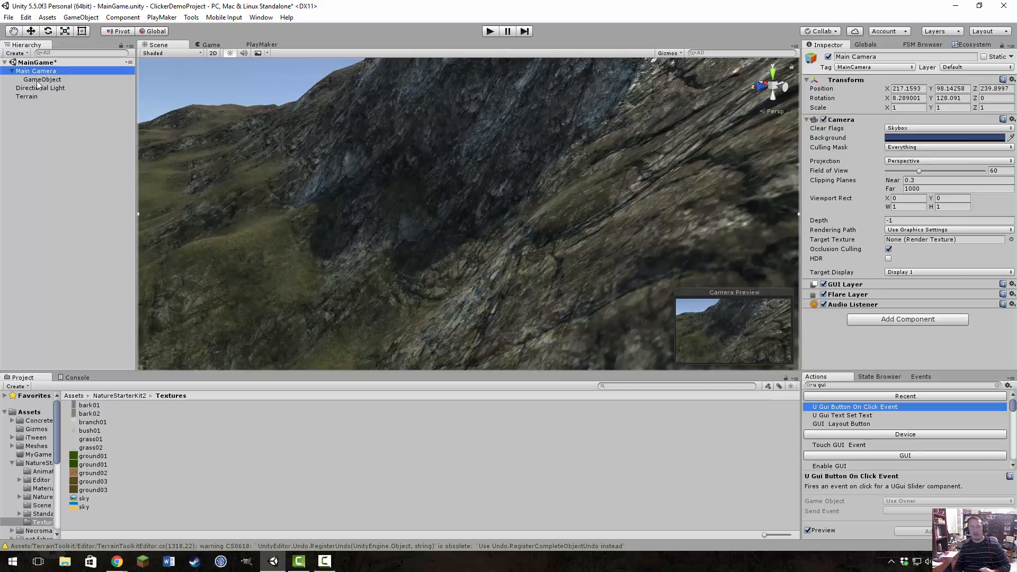
Step: Move the empty object out of the Main Camera to the scene root and rename it MineLocation
{"action": "left_click_drag", "start_coordinate": [45, 81], "coordinate": [40, 115]}
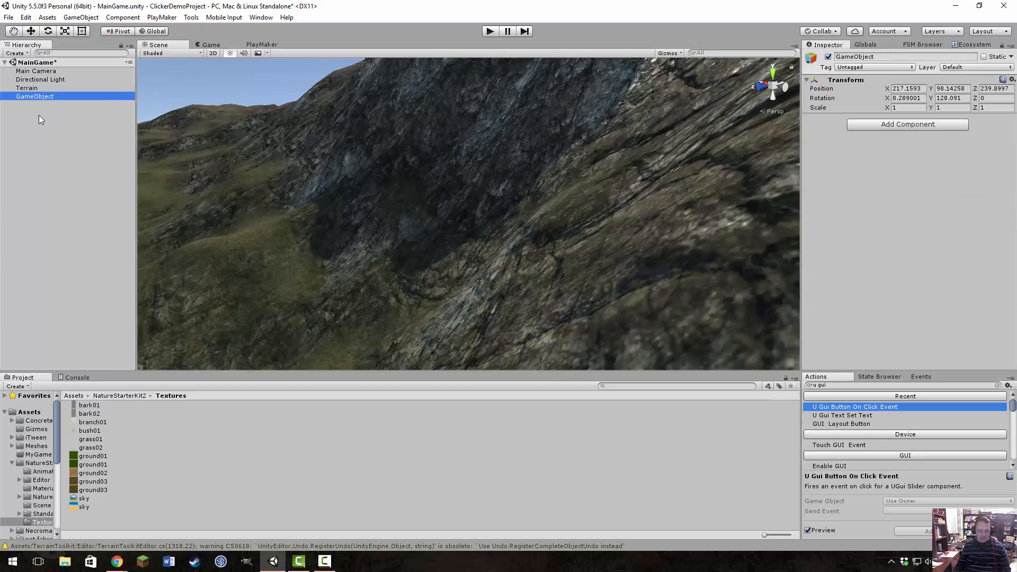
{"action": "key", "text": "F2"}
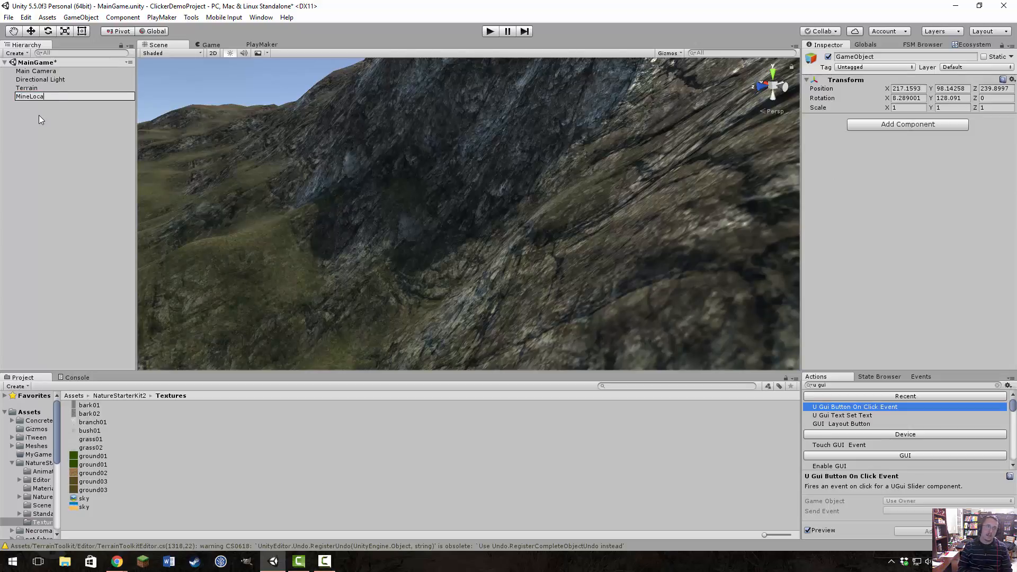
{"action": "type", "text": "MineLocation"}
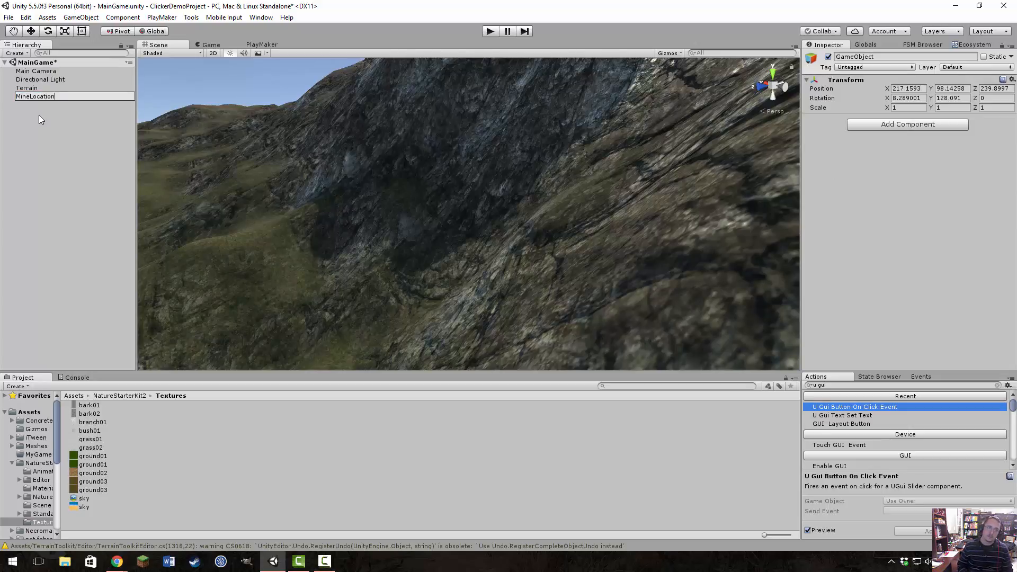
{"action": "key", "text": "Return"}
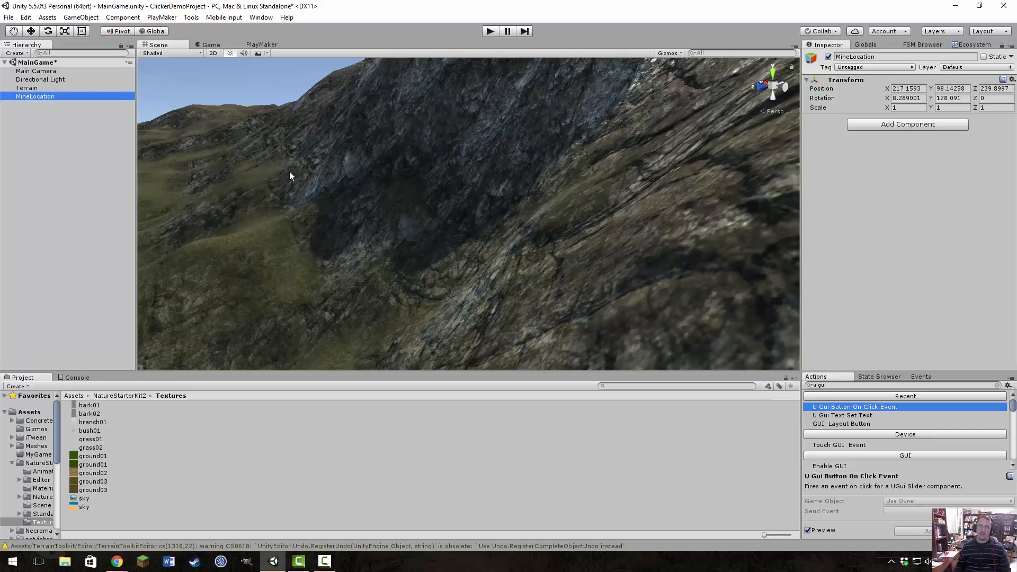
Step: Align the Main Camera with a Scene view farther back that shows the whole rocky cliff and the grassy slope beside it
{"action": "right_click_drag", "start_coordinate": [243, 172], "coordinate": [319, 166]}
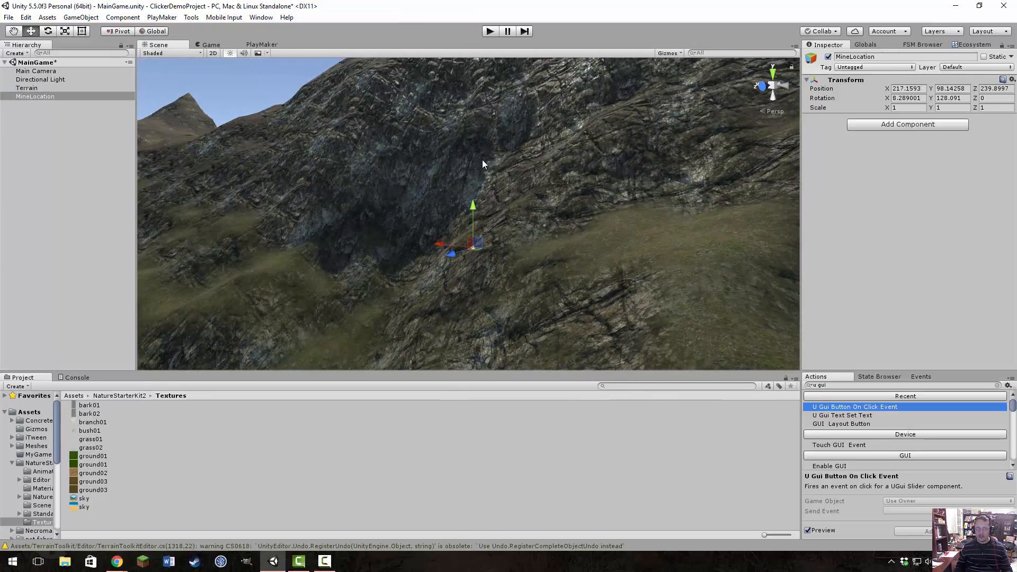
{"action": "left_click", "coordinate": [403, 154]}
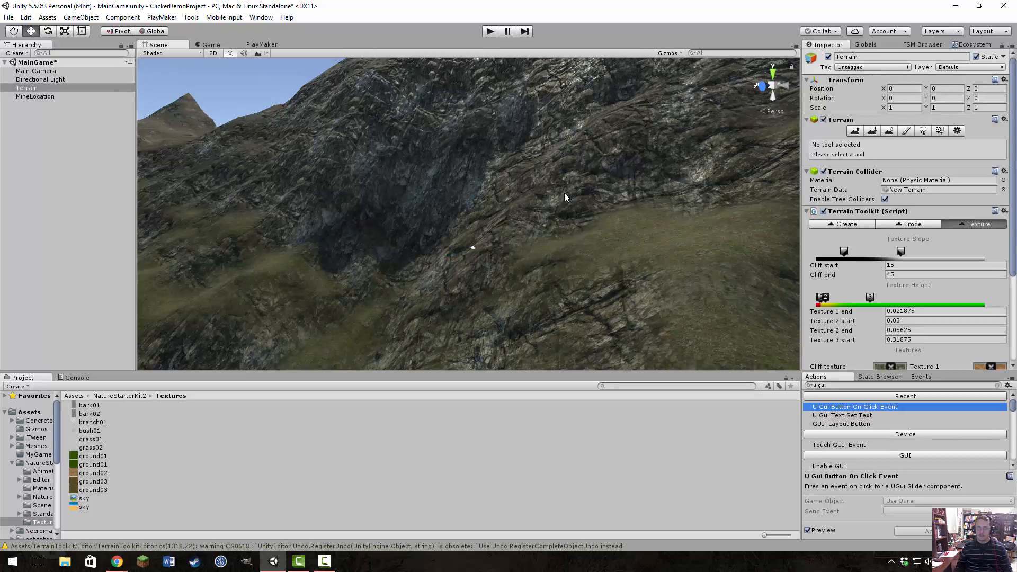
{"action": "left_click", "coordinate": [65, 70]}
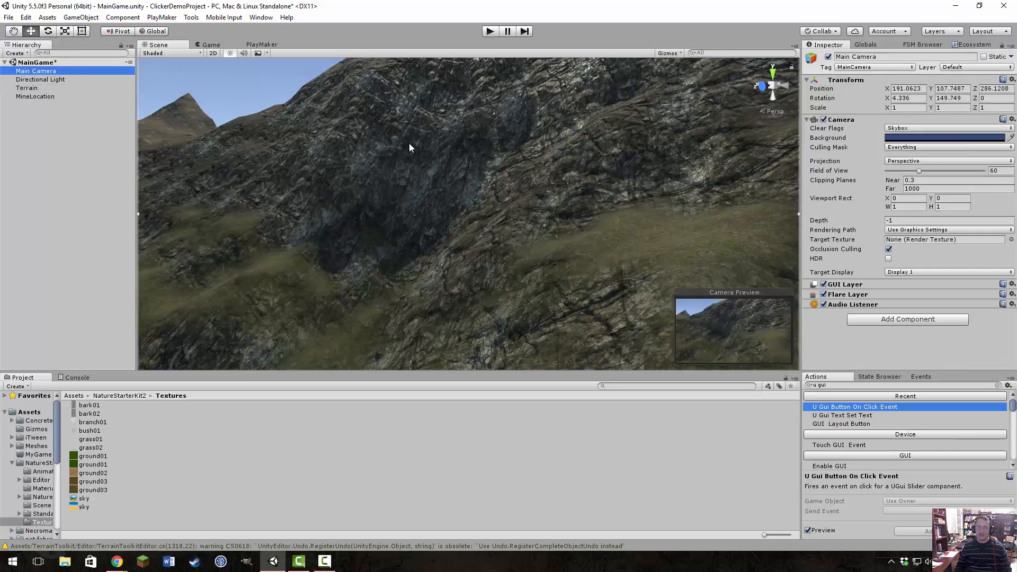
{"action": "left_click", "coordinate": [97, 164]}
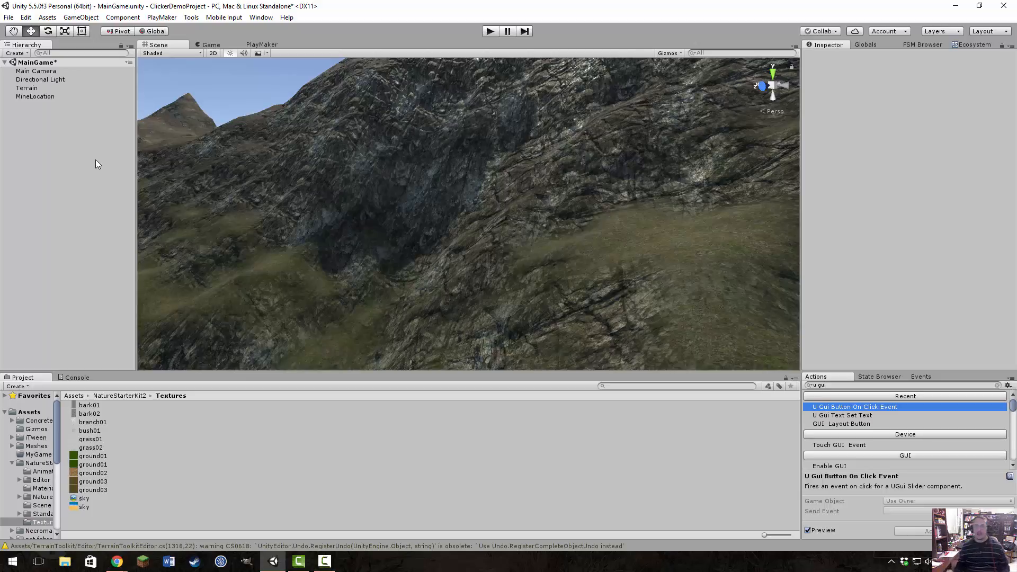
Step: Assign the yellow label icon to MineLocation so that its name marks the spot in the Scene view
{"action": "left_click", "coordinate": [27, 97]}
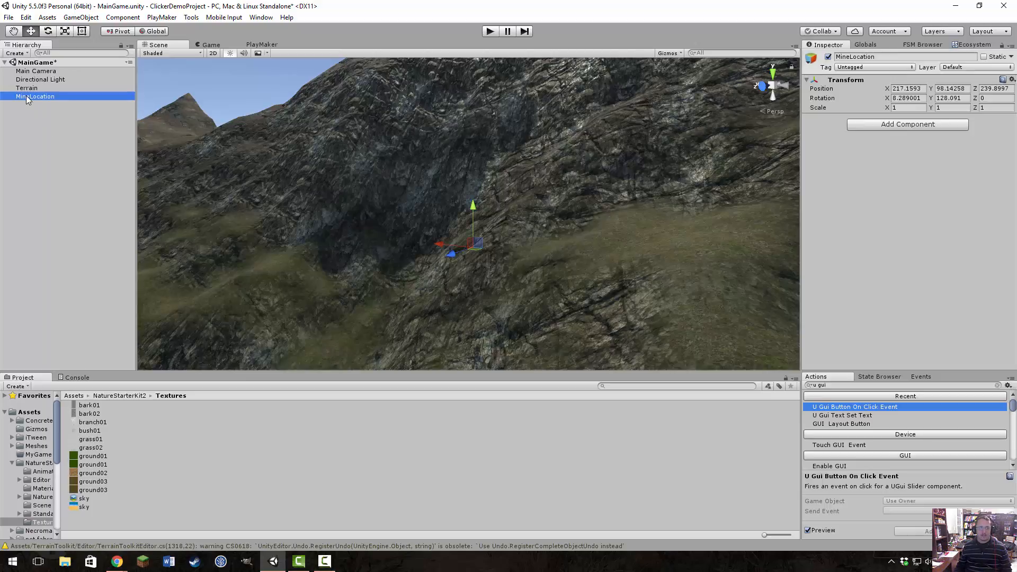
{"action": "left_click", "coordinate": [811, 58]}
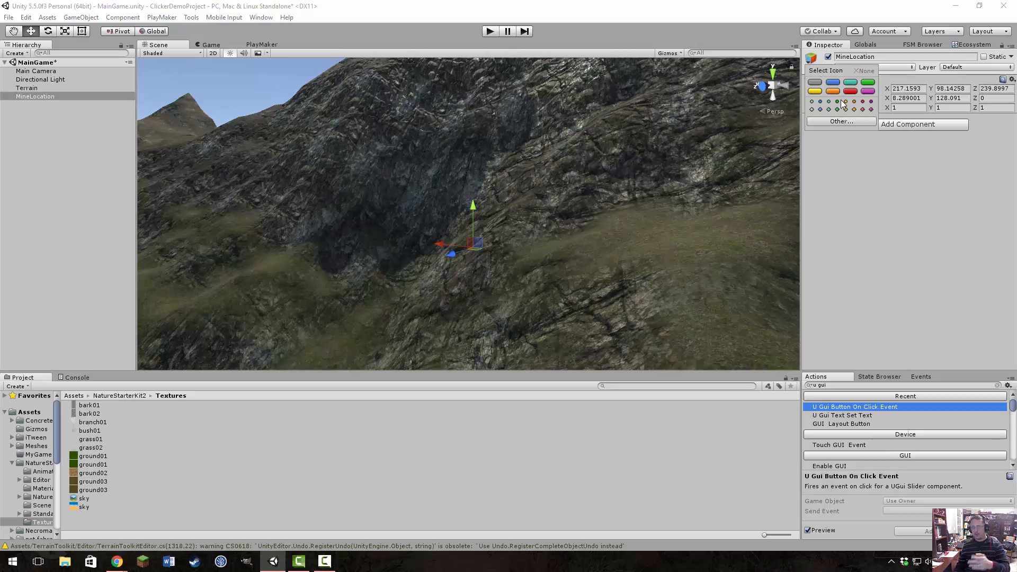
{"action": "left_click", "coordinate": [815, 92]}
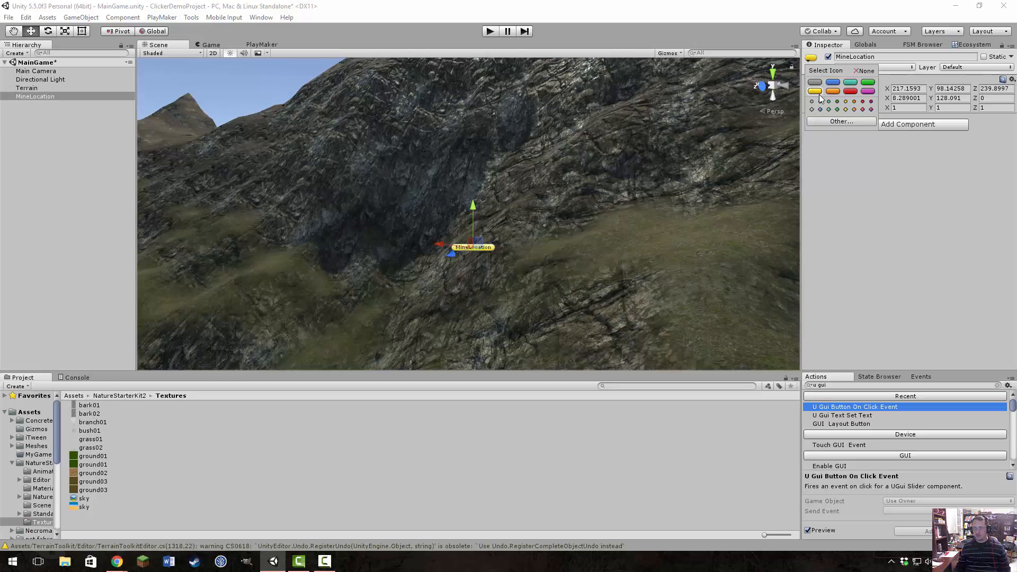
{"action": "left_click", "coordinate": [651, 187]}
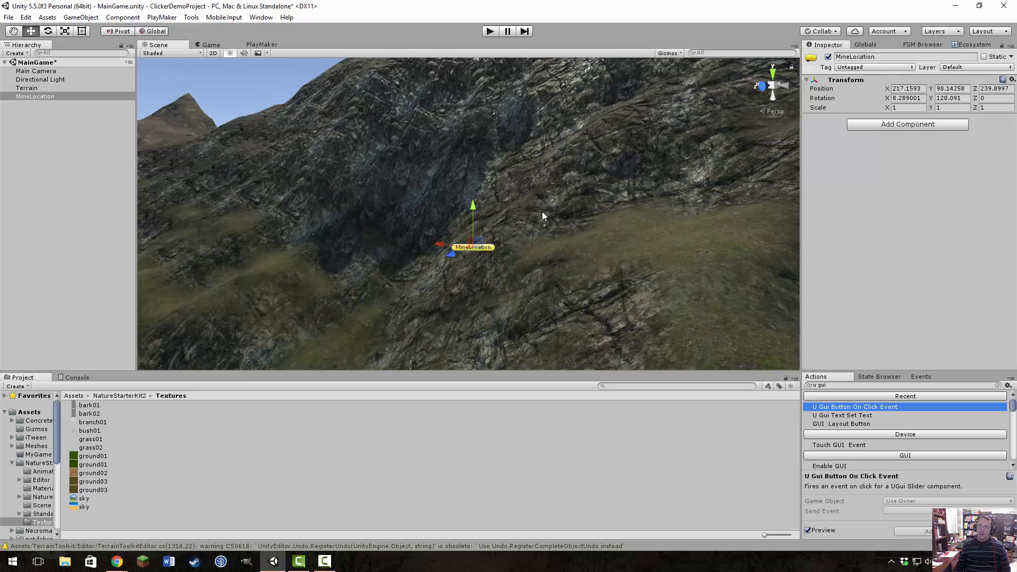
{"action": "left_click", "coordinate": [225, 179]}
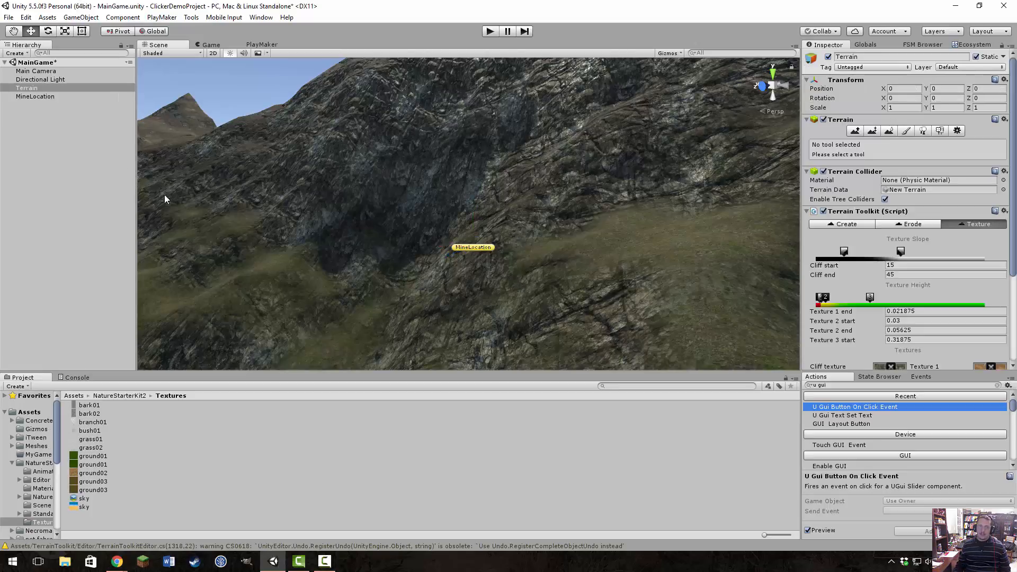
Step: Align the Main Camera with a view across the open grassy hills towards the rocky mountain and check it in the Game view
{"action": "right_click_drag", "start_coordinate": [164, 198], "coordinate": [741, 211]}
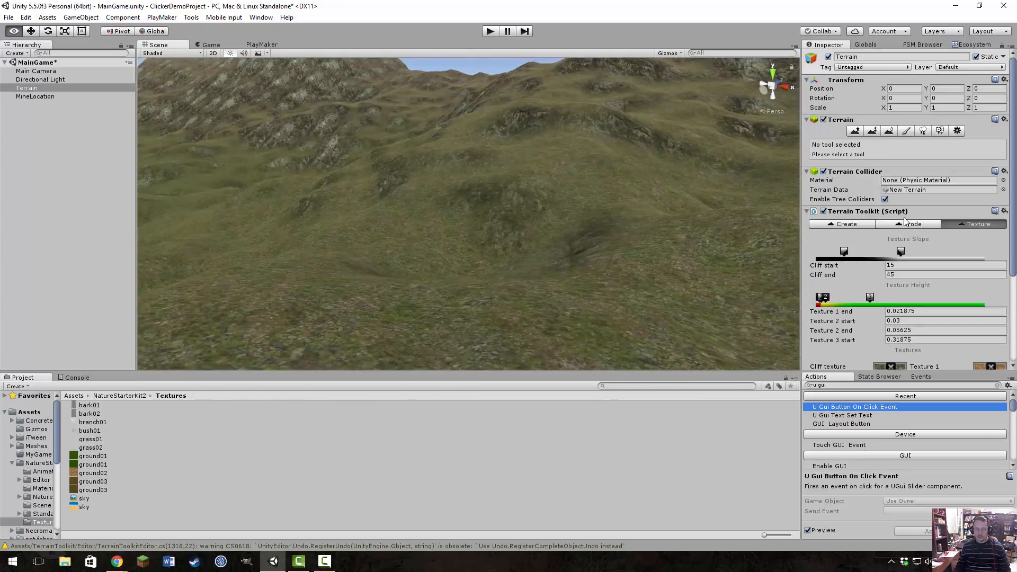
{"action": "right_click_drag", "start_coordinate": [906, 222], "coordinate": [718, 217]}
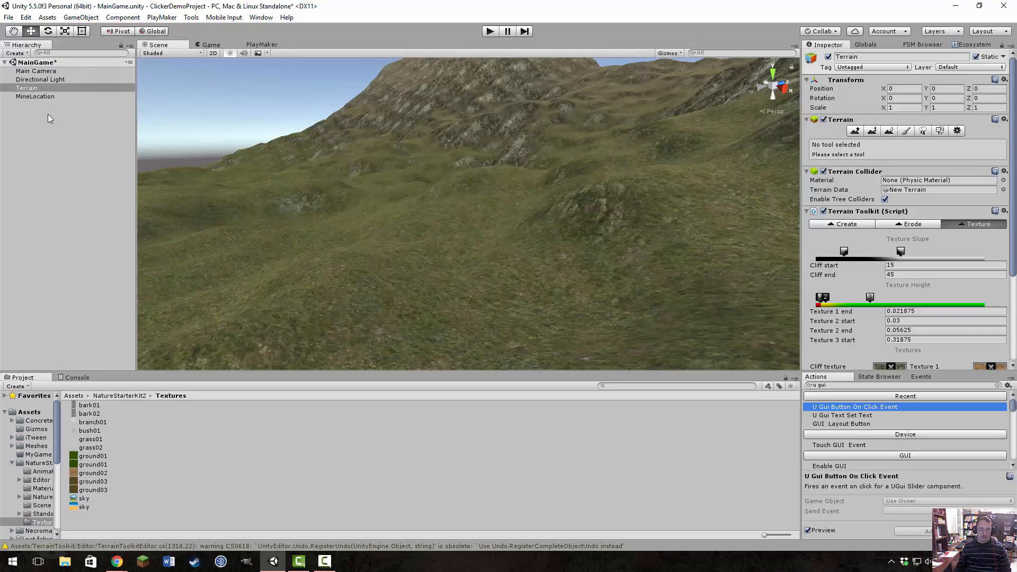
{"action": "left_click", "coordinate": [32, 72]}
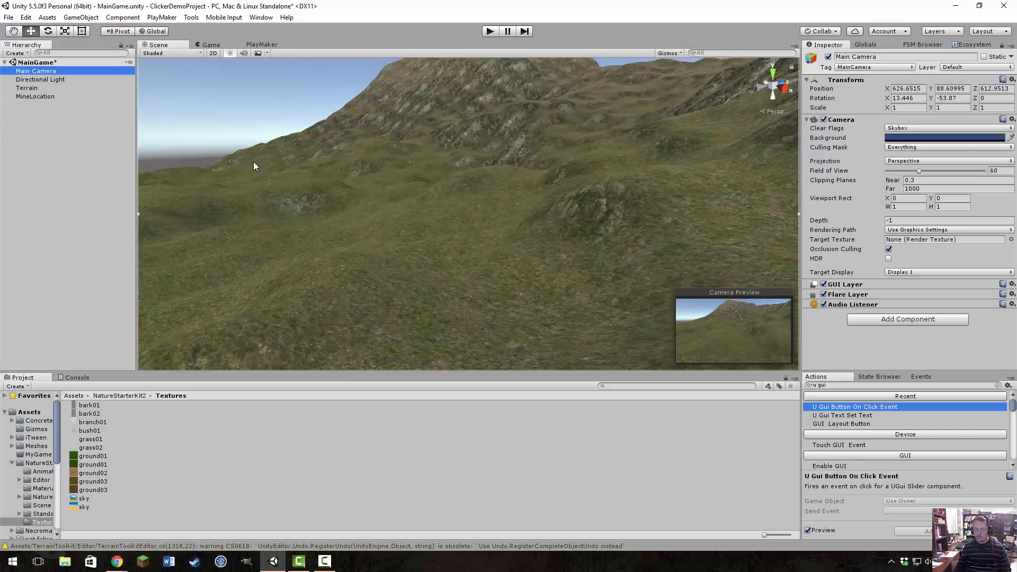
{"action": "left_click", "coordinate": [210, 45]}
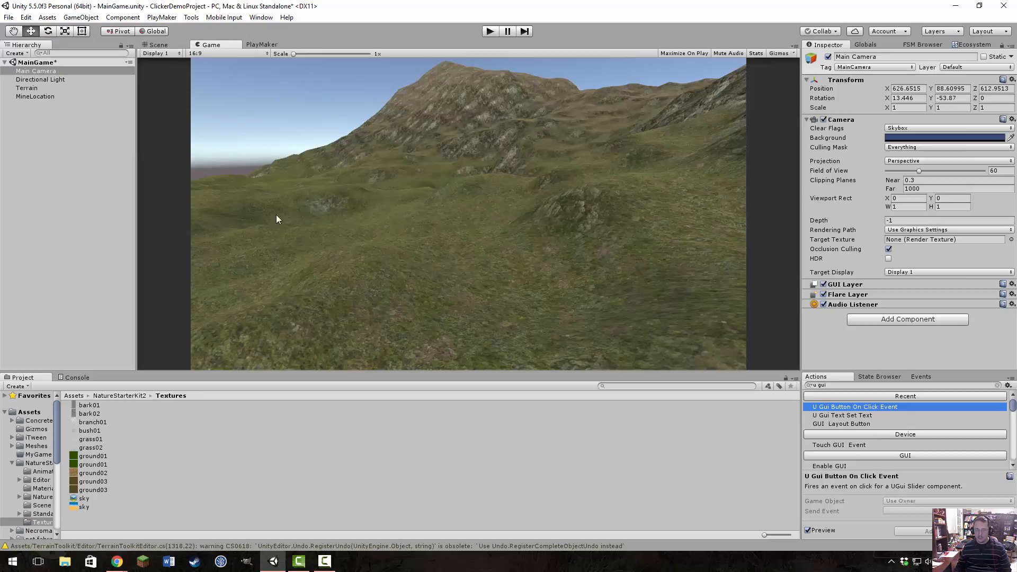
Step: Create an empty child object under the Main Camera so that it takes over the camera's position and rotation
{"action": "left_click", "coordinate": [159, 45]}
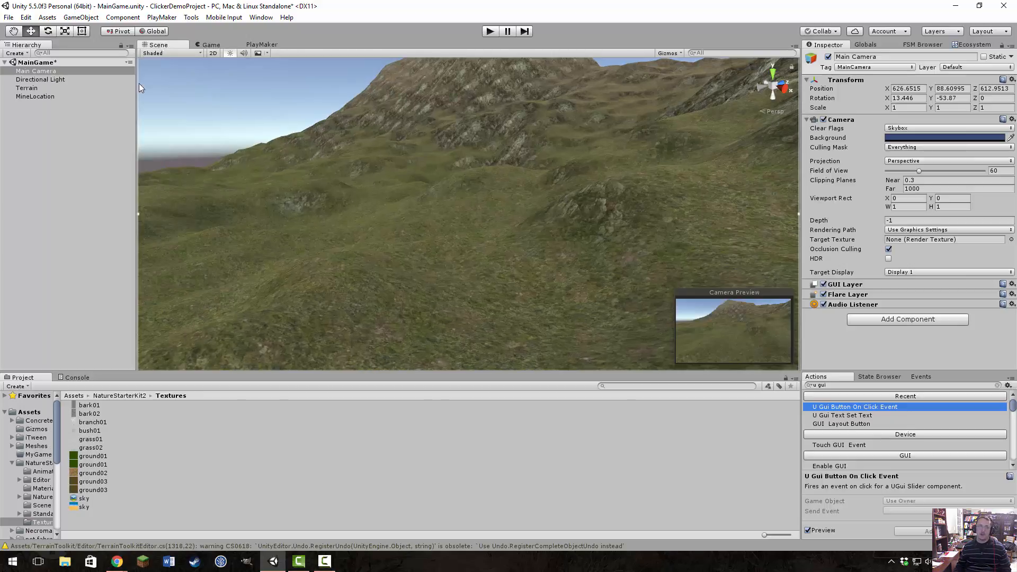
{"action": "left_click", "coordinate": [43, 97]}
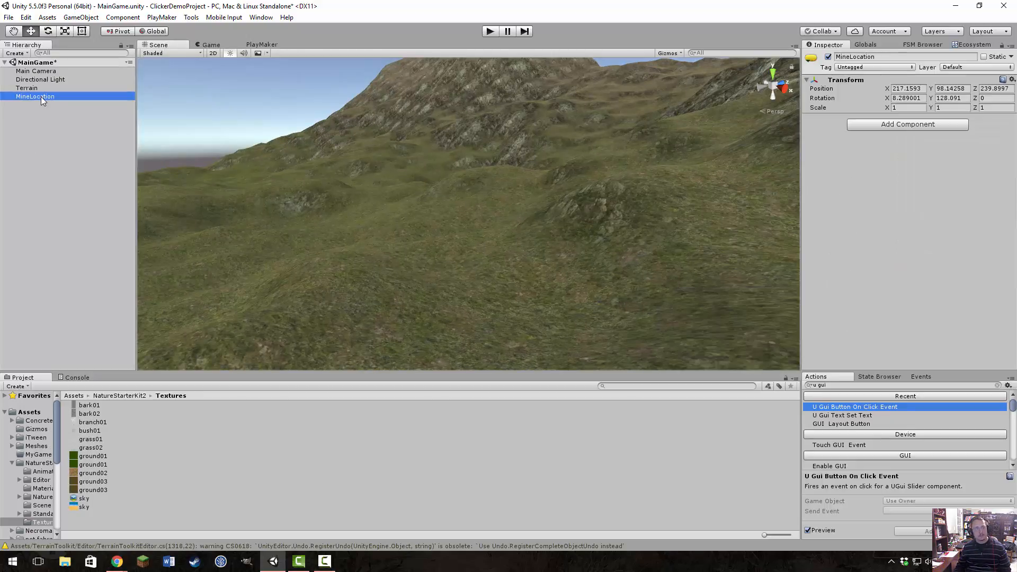
{"action": "left_click", "coordinate": [22, 72]}
{"action": "right_click", "coordinate": [31, 71]}
{"action": "left_click", "coordinate": [53, 156]}
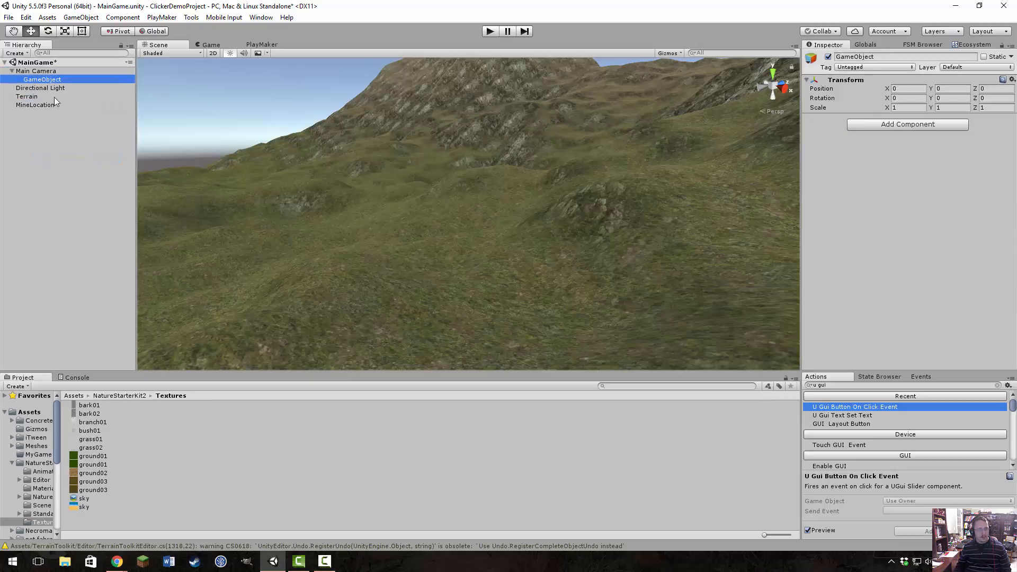
Step: Move the new empty object out of the Main Camera to the scene root and rename it ForestRuinLocation
{"action": "left_click_drag", "start_coordinate": [51, 80], "coordinate": [107, 170]}
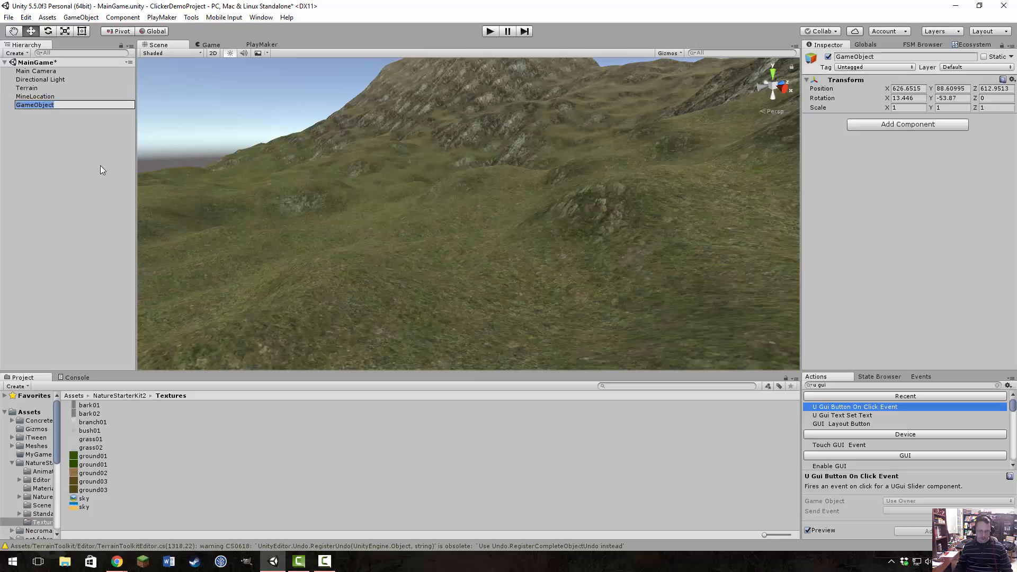
{"action": "type", "text": "For"}
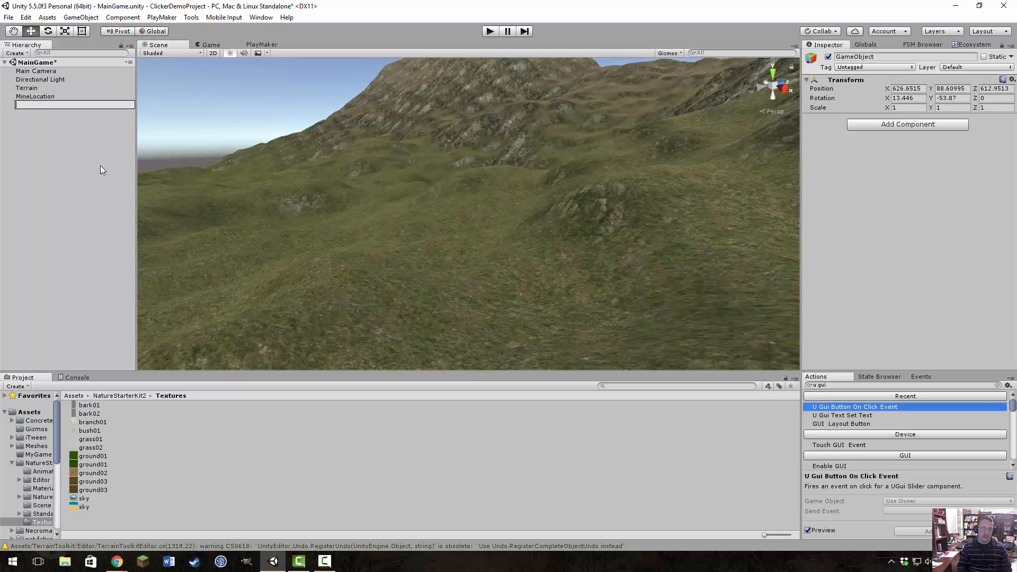
{"action": "type", "text": "estRuin"}
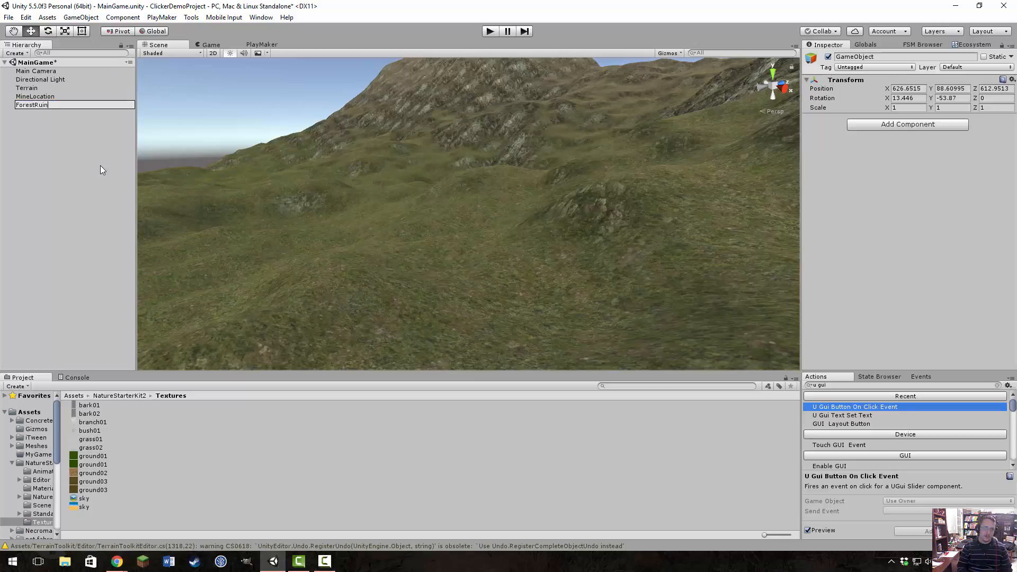
{"action": "type", "text": "Location"}
{"action": "key", "text": "Return"}
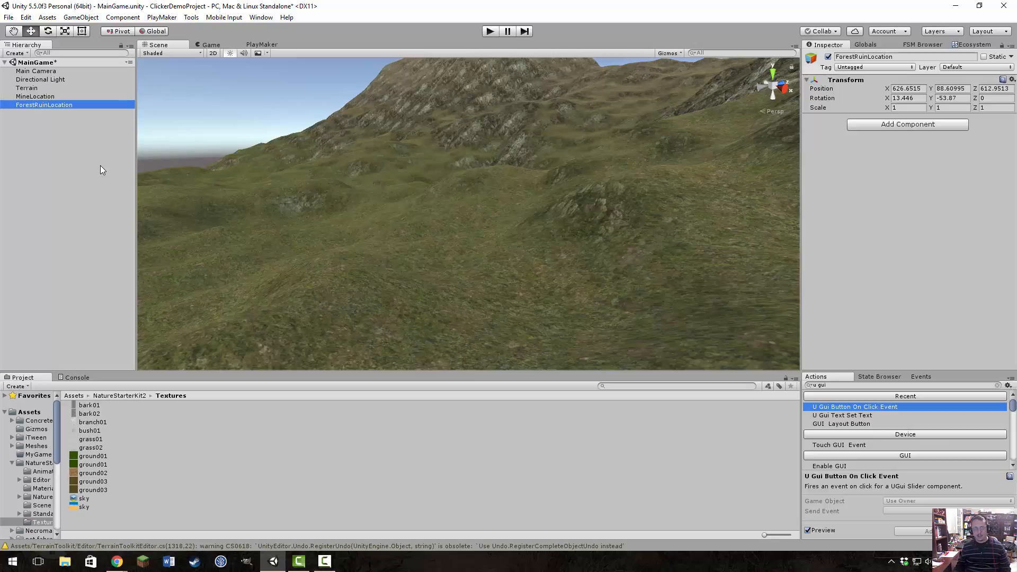
Step: Assign the yellow label icon to ForestRuinLocation so that its name marks the spot in the Scene view
{"action": "right_click_drag", "start_coordinate": [341, 230], "coordinate": [382, 164]}
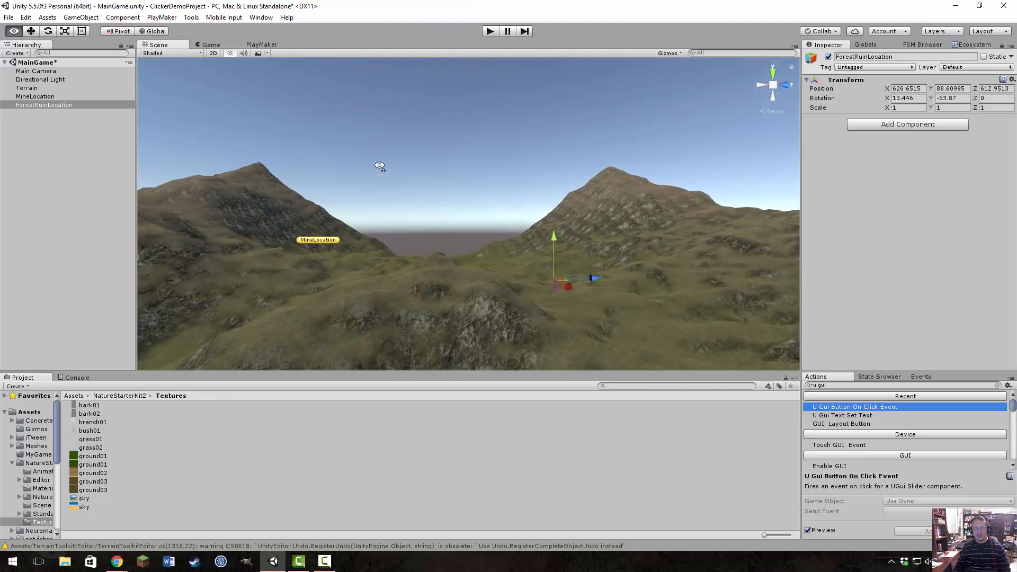
{"action": "left_click", "coordinate": [866, 67]}
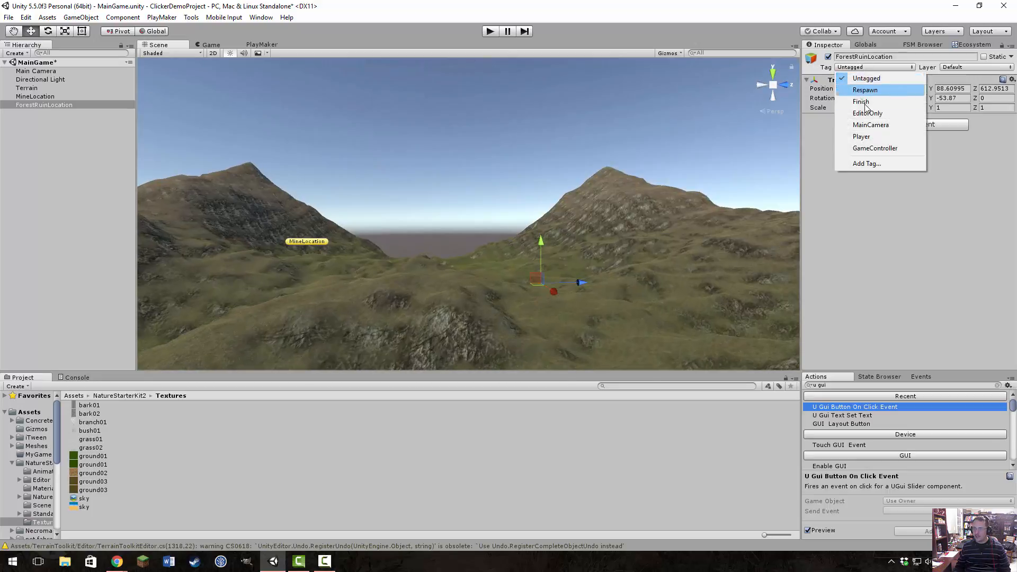
{"action": "left_click", "coordinate": [811, 57]}
{"action": "left_click", "coordinate": [817, 92]}
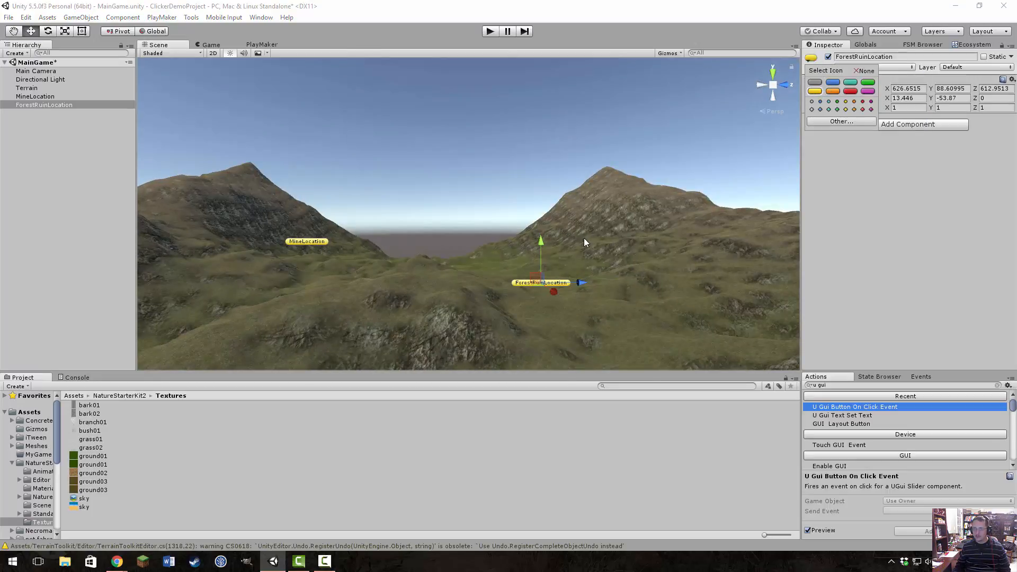
{"action": "left_click", "coordinate": [512, 183]}
Step: Create a Cube in the empty space away from the visible terrain and reset its rotation
{"action": "right_click_drag", "start_coordinate": [512, 182], "coordinate": [218, 279]}
{"action": "right_click_drag", "start_coordinate": [170, 275], "coordinate": [253, 227]}
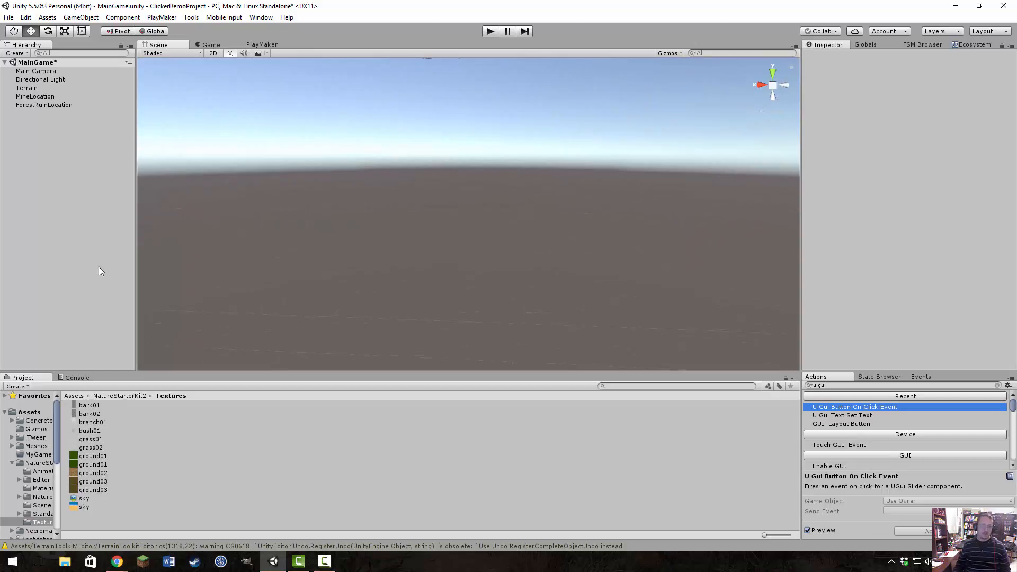
{"action": "left_click", "coordinate": [81, 17]}
{"action": "mouse_move", "coordinate": [159, 53]}
{"action": "left_click", "coordinate": [236, 53]}
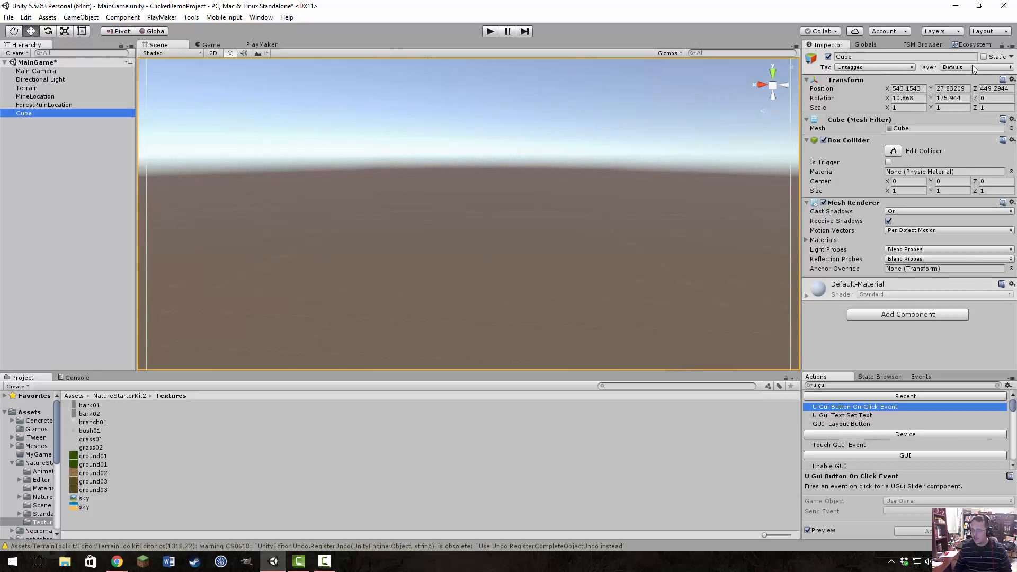
{"action": "left_click", "coordinate": [1012, 80]}
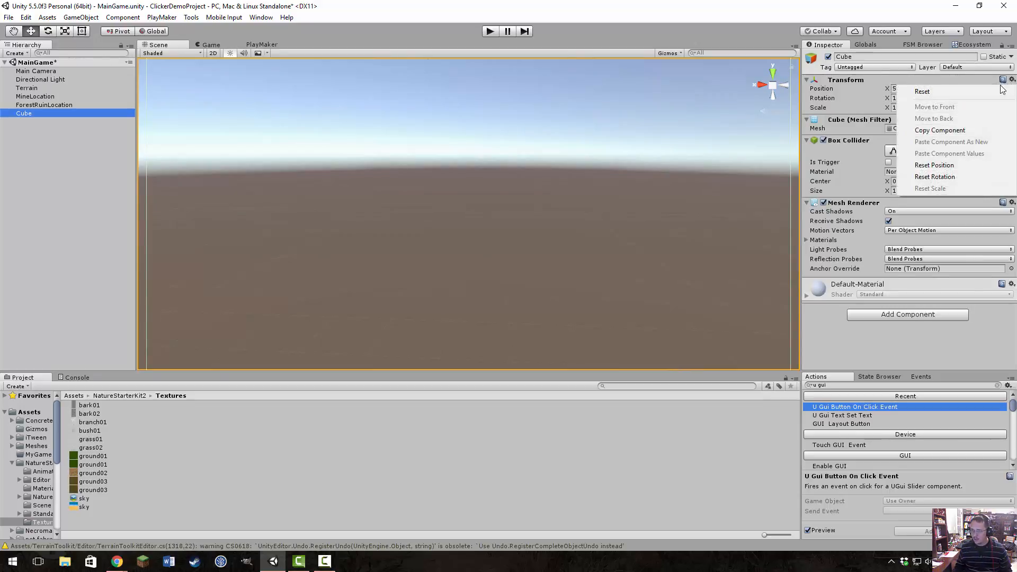
{"action": "left_click", "coordinate": [931, 179]}
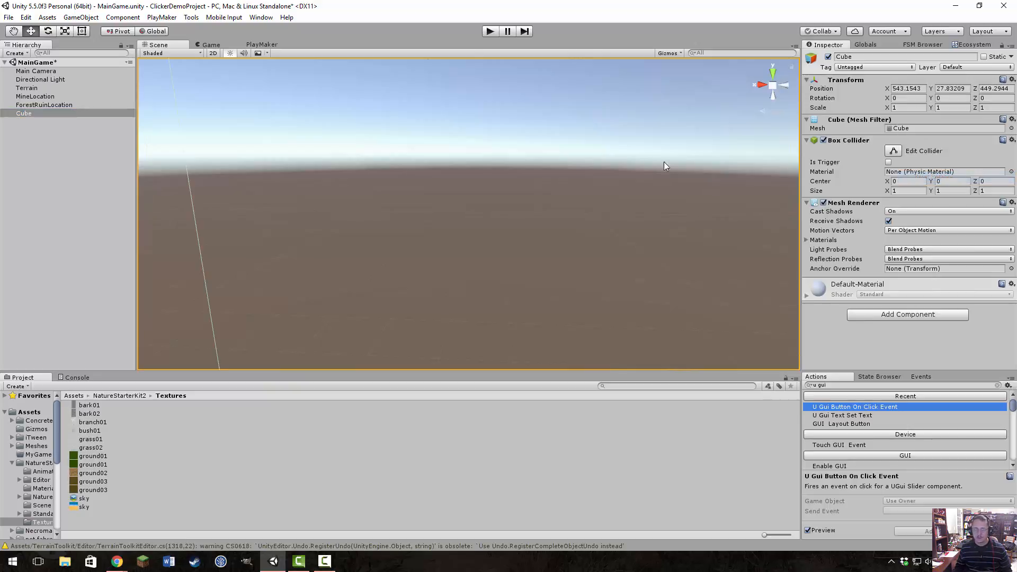
Step: Scale the Cube to 15 on X and 15 on Z, forming a flat square slab
{"action": "key", "text": "f"}
{"action": "key", "text": "s"}
{"action": "right_click_drag", "start_coordinate": [341, 182], "coordinate": [193, 219]}
{"action": "key", "text": "r"}
{"action": "key", "text": "w"}
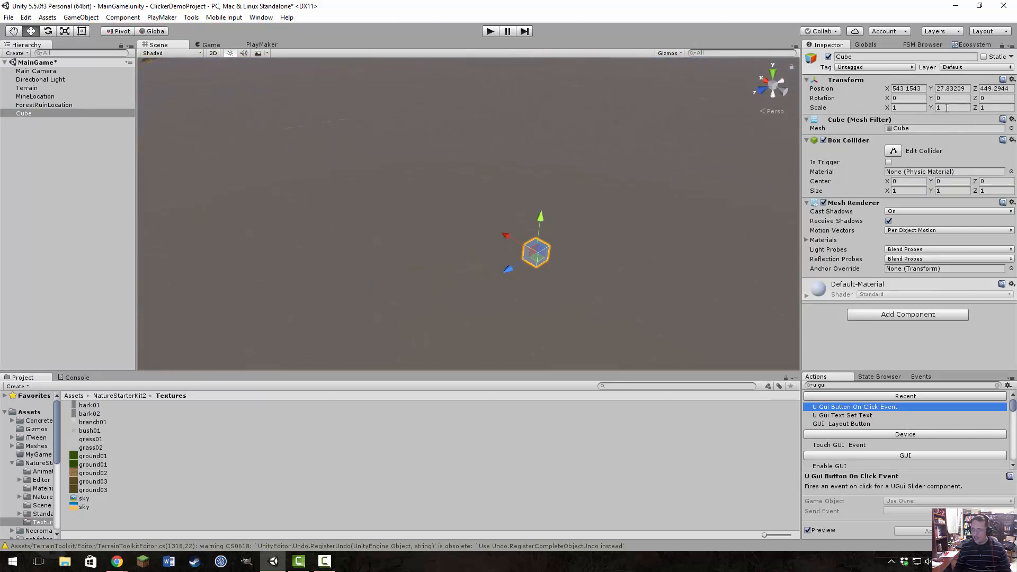
{"action": "left_click", "coordinate": [907, 109]}
{"action": "type", "text": "15"}
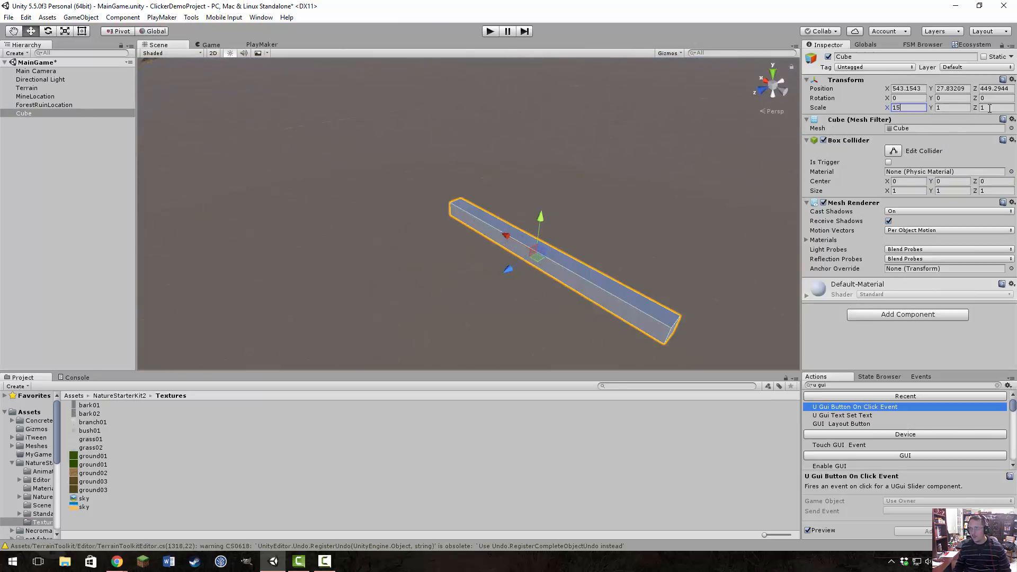
{"action": "left_click", "coordinate": [990, 109]}
{"action": "type", "text": "15"}
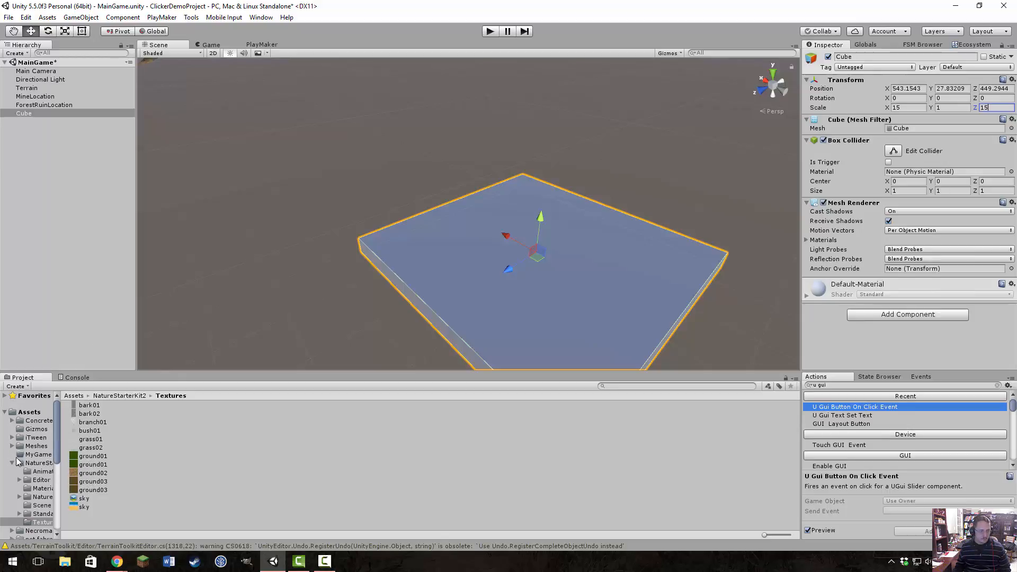
Step: Search the project assets for "concre" to list the concrete materials
{"action": "left_click", "coordinate": [630, 387]}
{"action": "type", "text": "conc"}
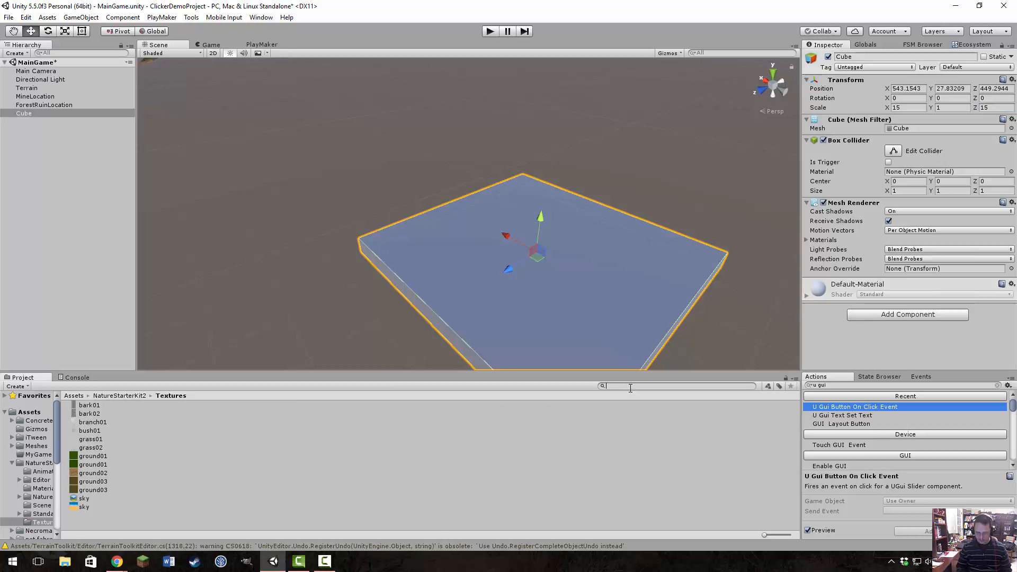
{"action": "type", "text": "re"}
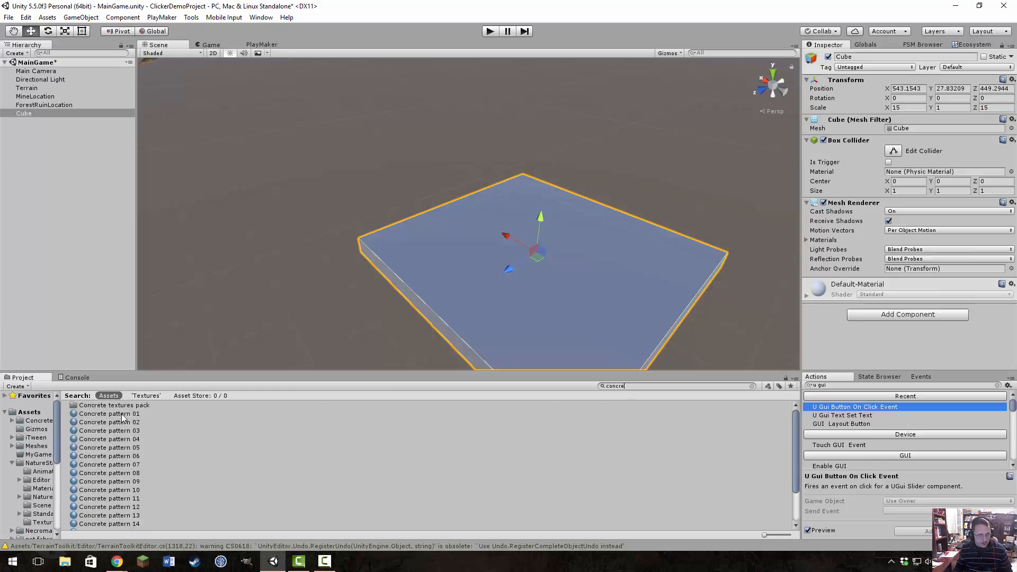
Step: Preview the Concrete pattern materials 01 to 04 and try Concrete pattern 04 on the slab
{"action": "left_click", "coordinate": [178, 414]}
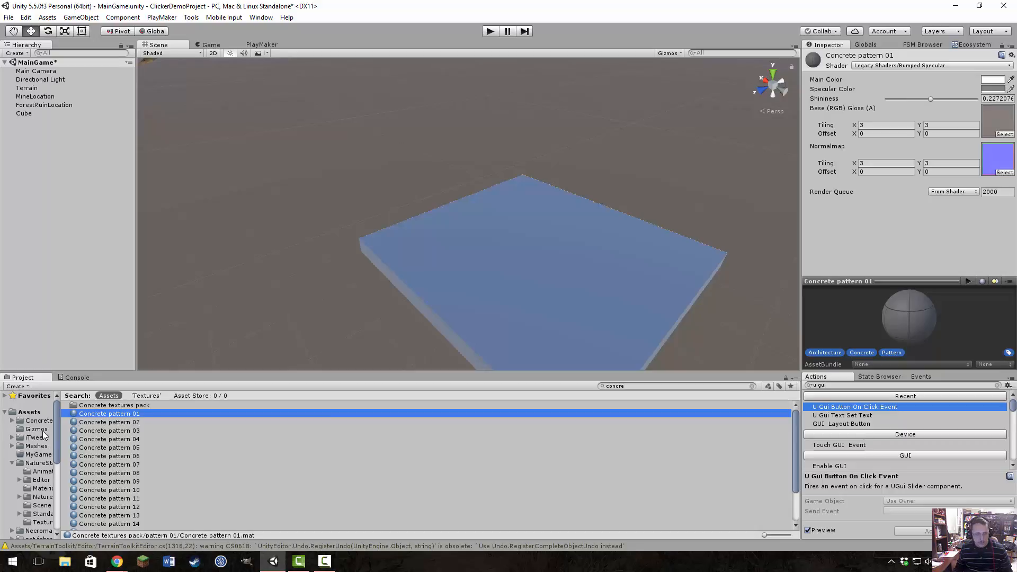
{"action": "left_click", "coordinate": [109, 423]}
{"action": "left_click", "coordinate": [110, 431]}
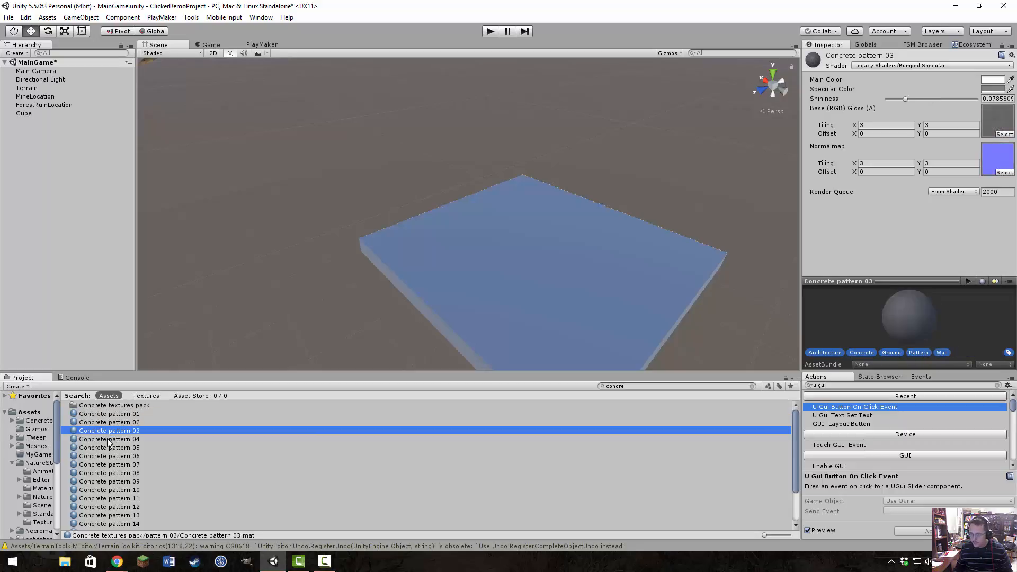
{"action": "left_click", "coordinate": [107, 439]}
{"action": "left_click_drag", "start_coordinate": [105, 438], "coordinate": [472, 294]}
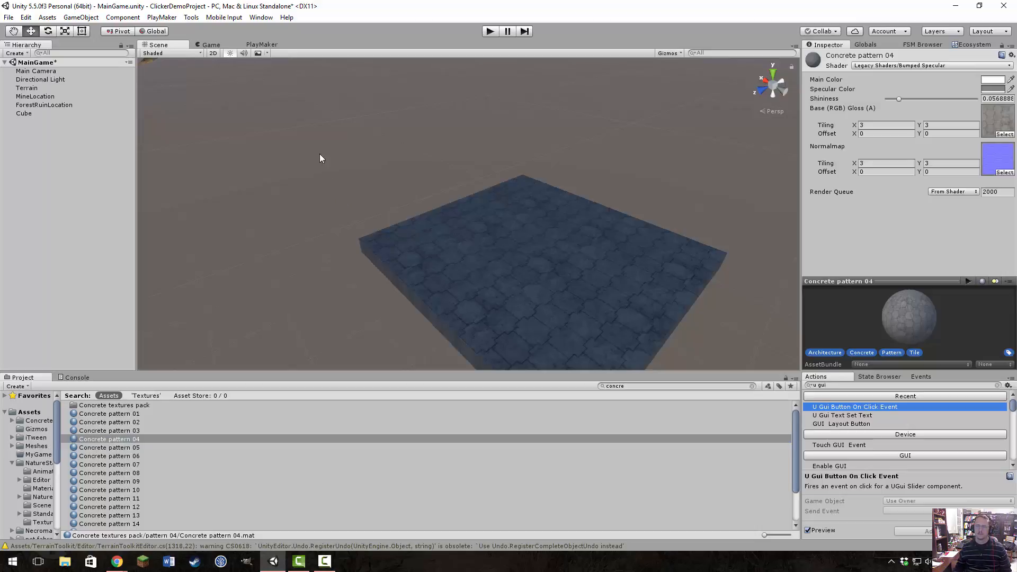
Step: Apply the Concrete pattern 05 material to the slab
{"action": "left_click", "coordinate": [137, 447]}
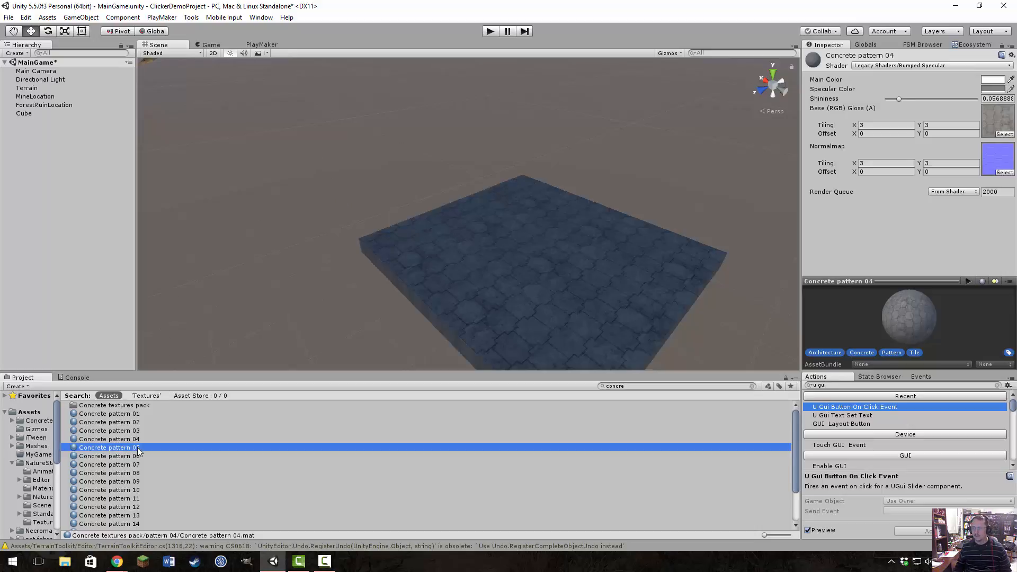
{"action": "left_click_drag", "start_coordinate": [127, 449], "coordinate": [452, 306]}
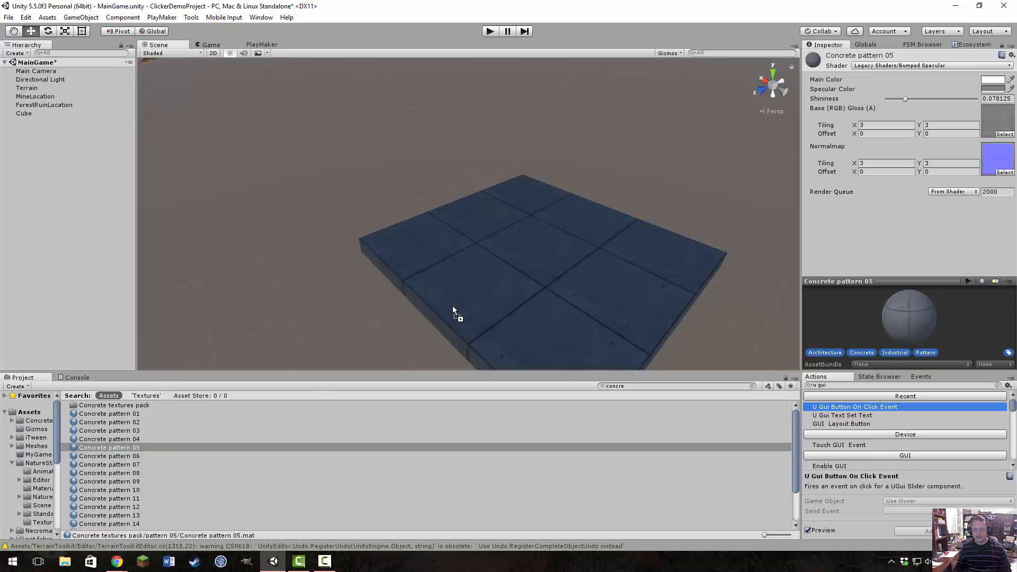
{"action": "left_click", "coordinate": [468, 168]}
Step: Align the Main Camera with a closer Scene view looking down across the concrete slab
{"action": "mouse_move", "coordinate": [474, 156]}
{"action": "right_mouse_down"}
{"action": "mouse_move", "coordinate": [480, 150]}
{"action": "mouse_move", "coordinate": [331, 127]}
{"action": "mouse_move", "coordinate": [438, 134]}
{"action": "mouse_move", "coordinate": [524, 212]}
{"action": "mouse_move", "coordinate": [533, 208]}
{"action": "mouse_move", "coordinate": [519, 154]}
{"action": "mouse_move", "coordinate": [552, 129]}
{"action": "mouse_move", "coordinate": [521, 161]}
{"action": "mouse_move", "coordinate": [460, 162]}
{"action": "right_mouse_up"}
{"action": "key", "text": "d"}
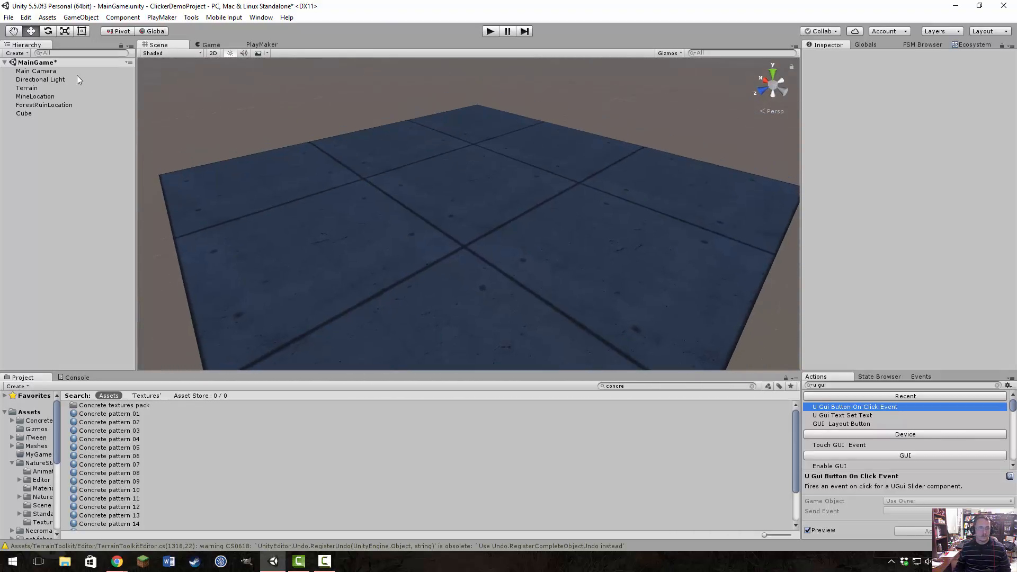
{"action": "left_click", "coordinate": [54, 71]}
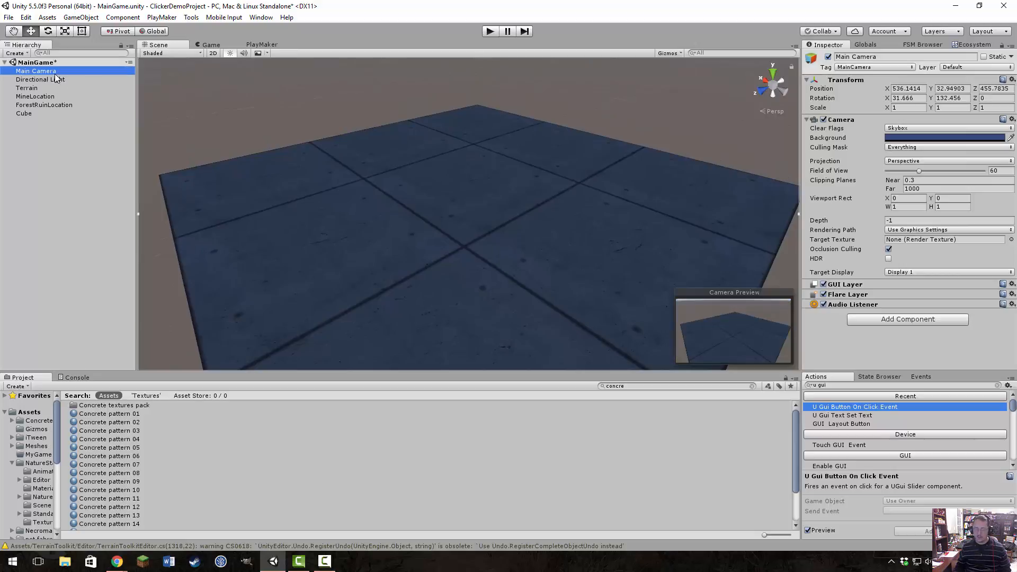
Step: Add an empty child object to the Main Camera at the slab view and give it the yellow label icon
{"action": "right_click", "coordinate": [54, 73]}
{"action": "left_click", "coordinate": [96, 160]}
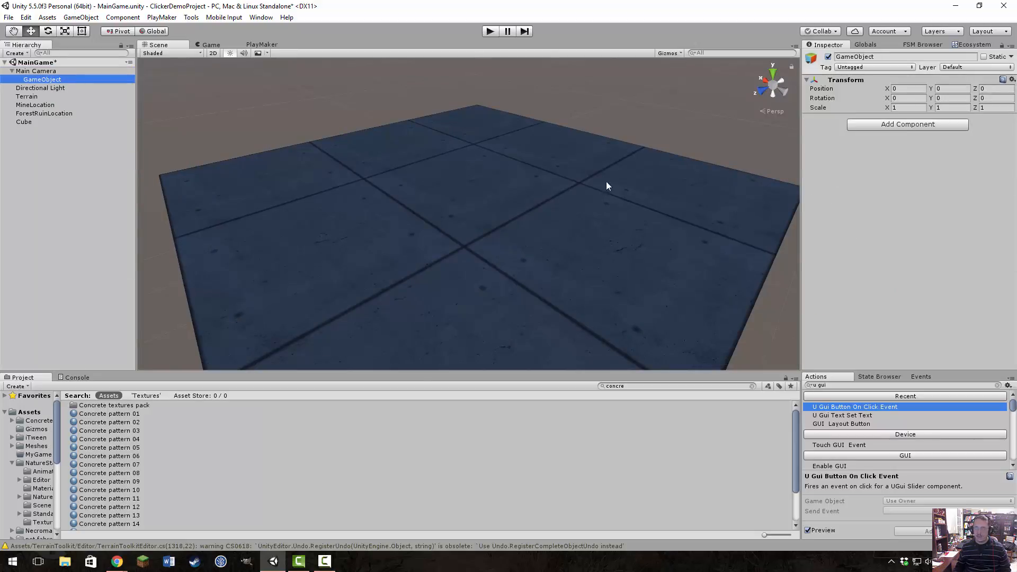
{"action": "left_click", "coordinate": [812, 58]}
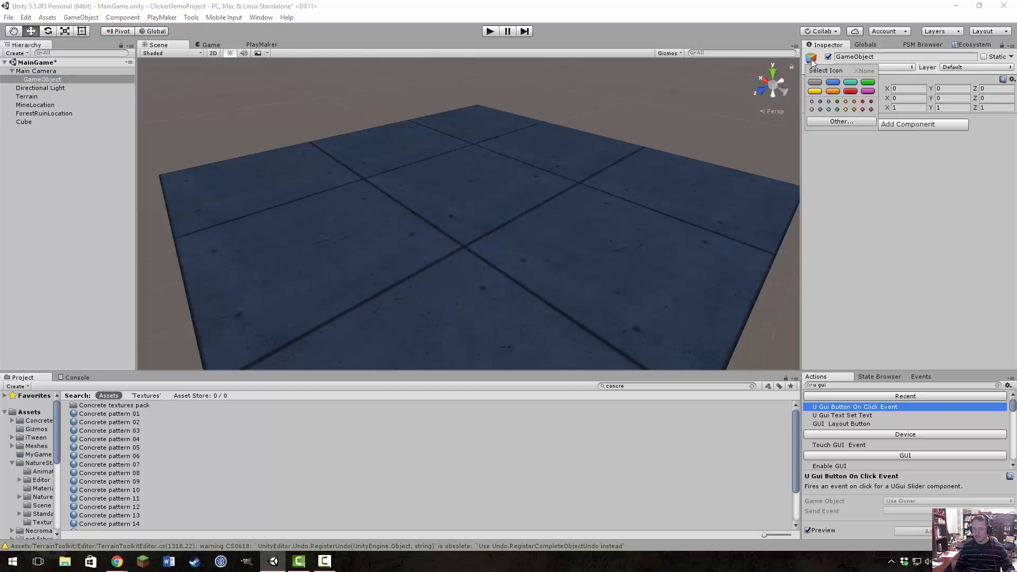
{"action": "left_click", "coordinate": [816, 91]}
{"action": "left_click", "coordinate": [878, 95]}
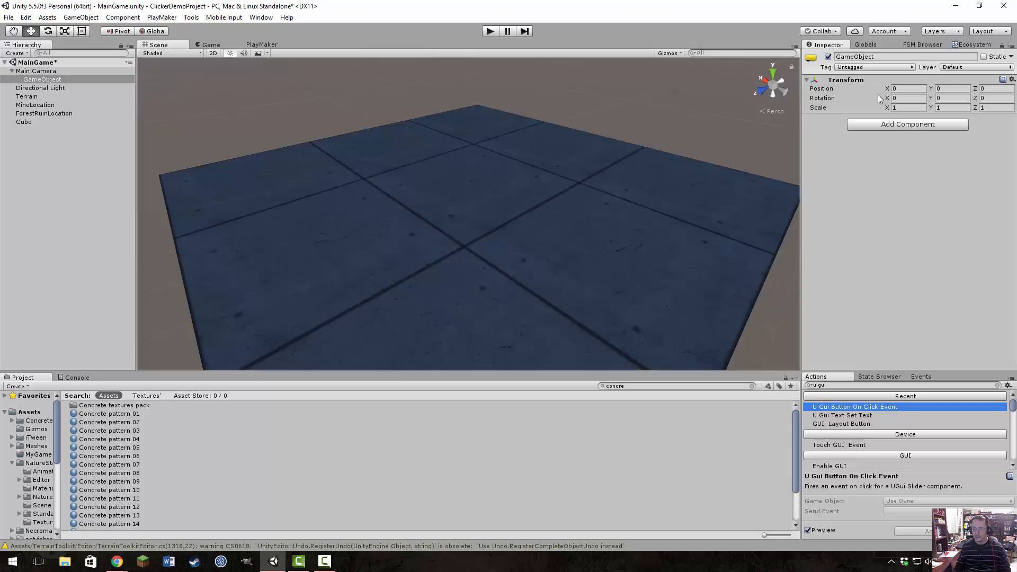
Step: Rename the new empty object Workshop Location
{"action": "left_click", "coordinate": [876, 56]}
{"action": "type", "text": "Workshop Lo"}
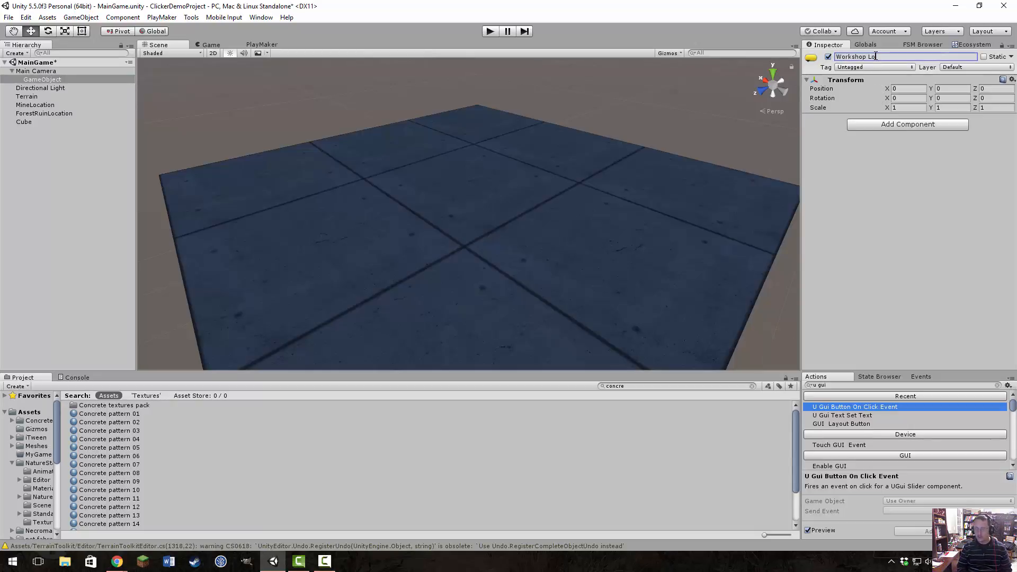
{"action": "type", "text": "cation"}
{"action": "key", "text": "Return"}
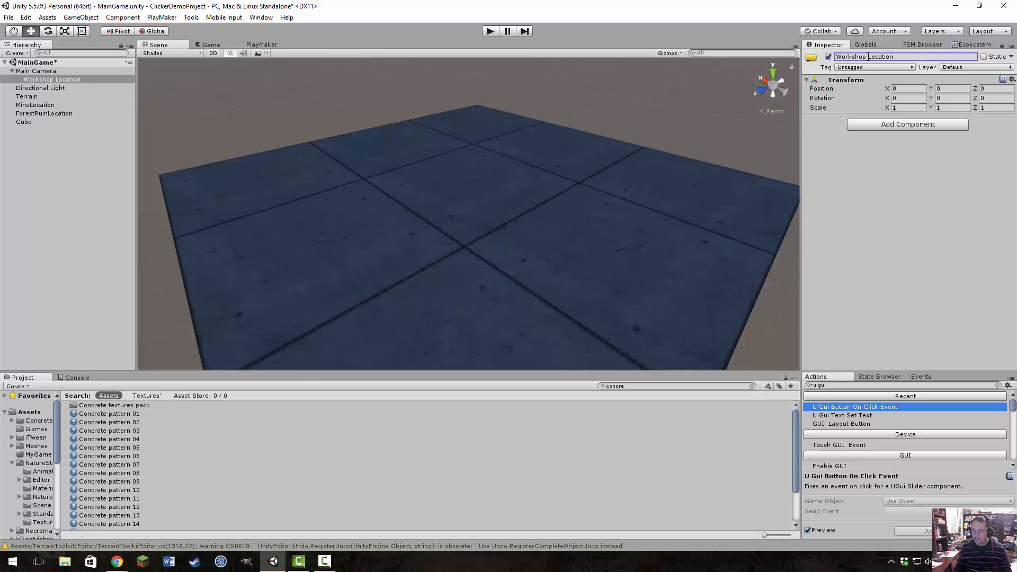
Step: Remove the space from the Workshop Location object's name so it reads WorkshopLocation
{"action": "left_click", "coordinate": [906, 58]}
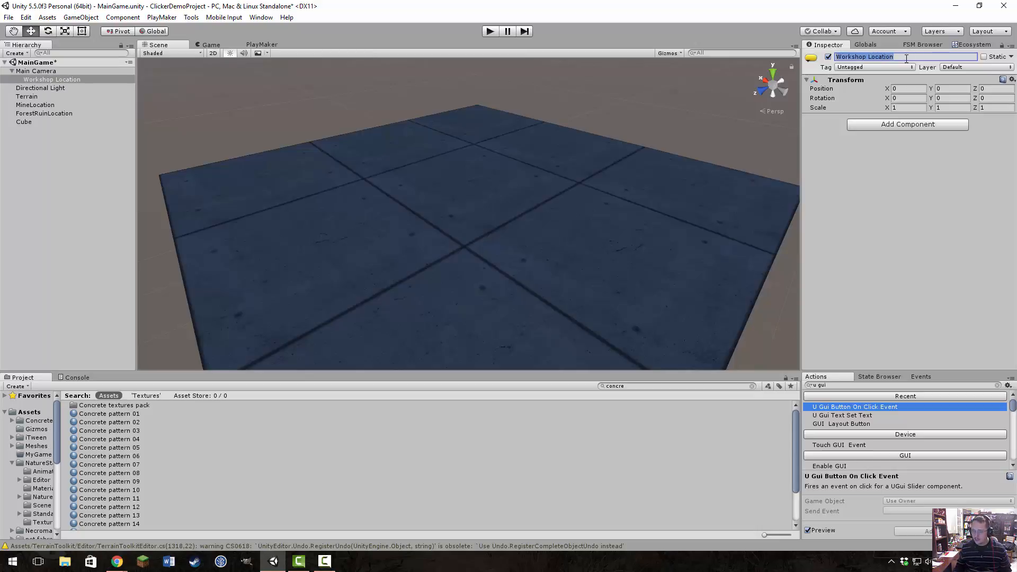
{"action": "left_click", "coordinate": [870, 59]}
{"action": "key", "text": "BackSpace"}
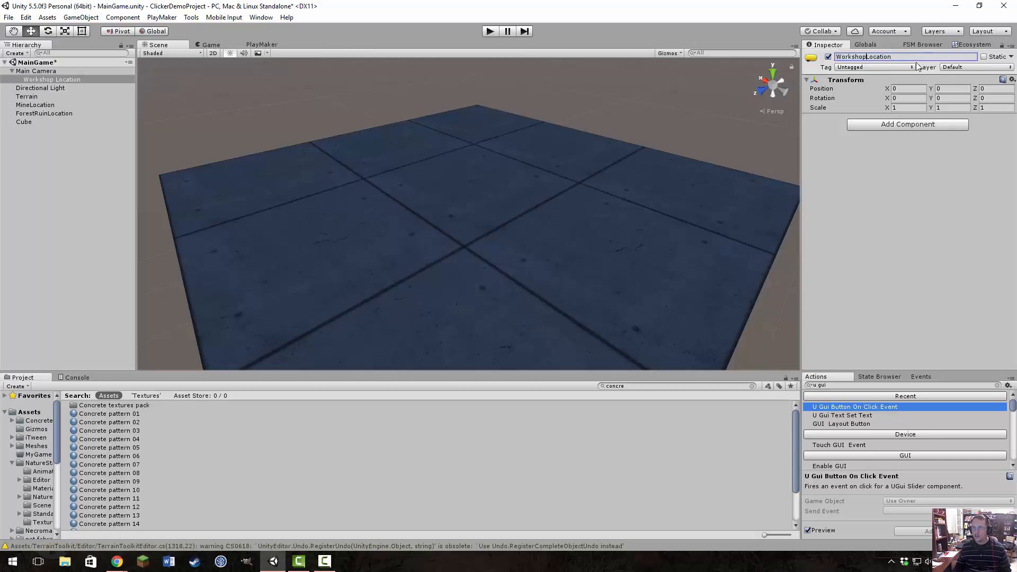
{"action": "left_click", "coordinate": [34, 82]}
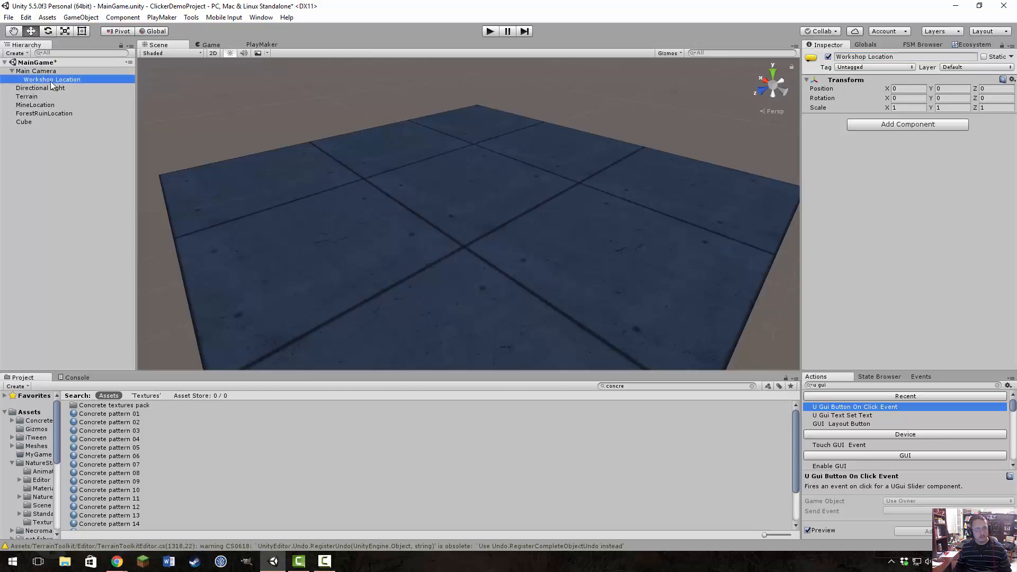
{"action": "left_click", "coordinate": [880, 57]}
{"action": "left_click", "coordinate": [875, 57]}
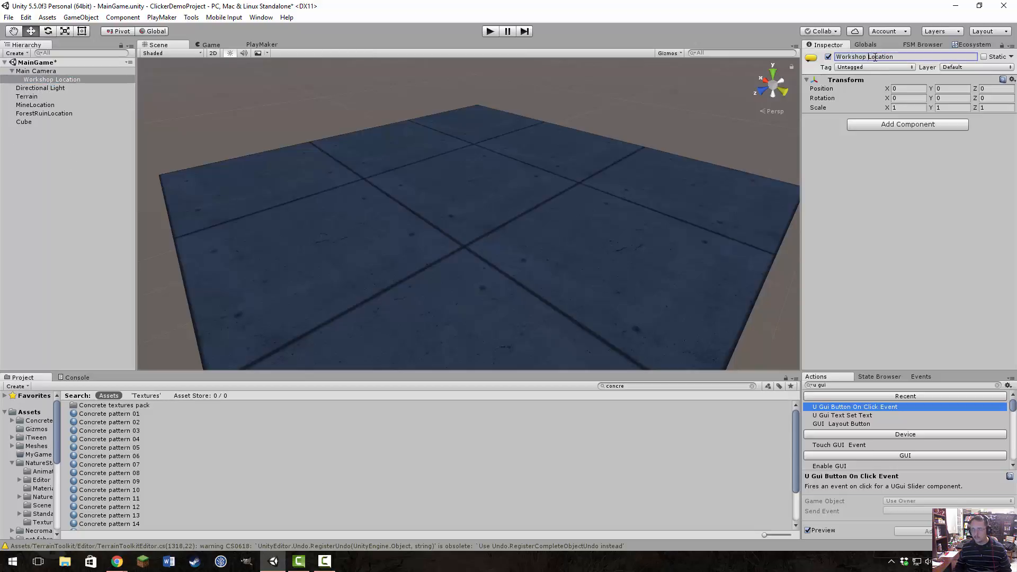
{"action": "key", "text": "BackSpace"}
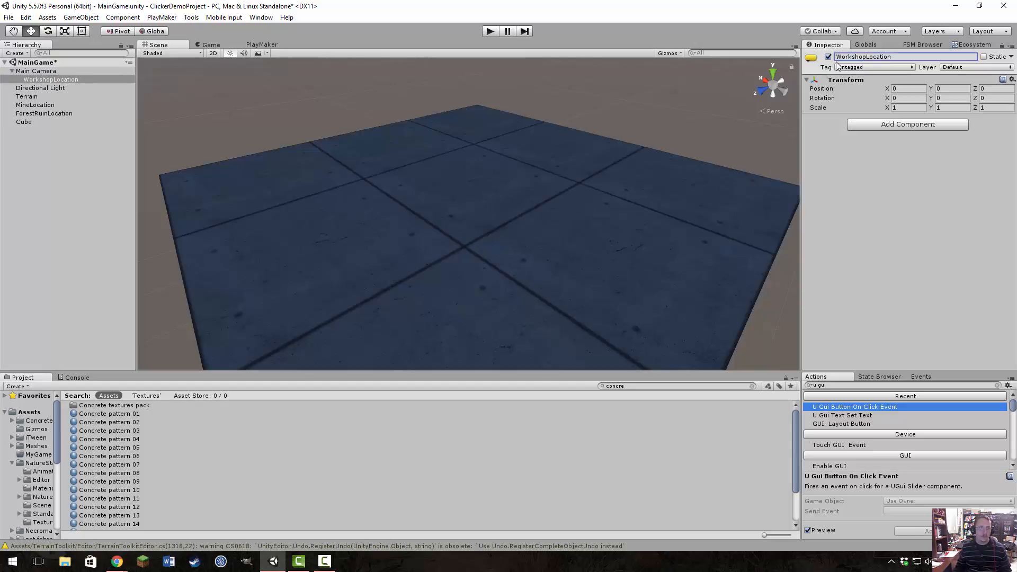
Step: Unparent WorkshopLocation from the Main Camera and order the root objects as WorkshopLocation, ForestRuinLocation, MineLocation below Cube
{"action": "left_click_drag", "start_coordinate": [59, 78], "coordinate": [46, 147]}
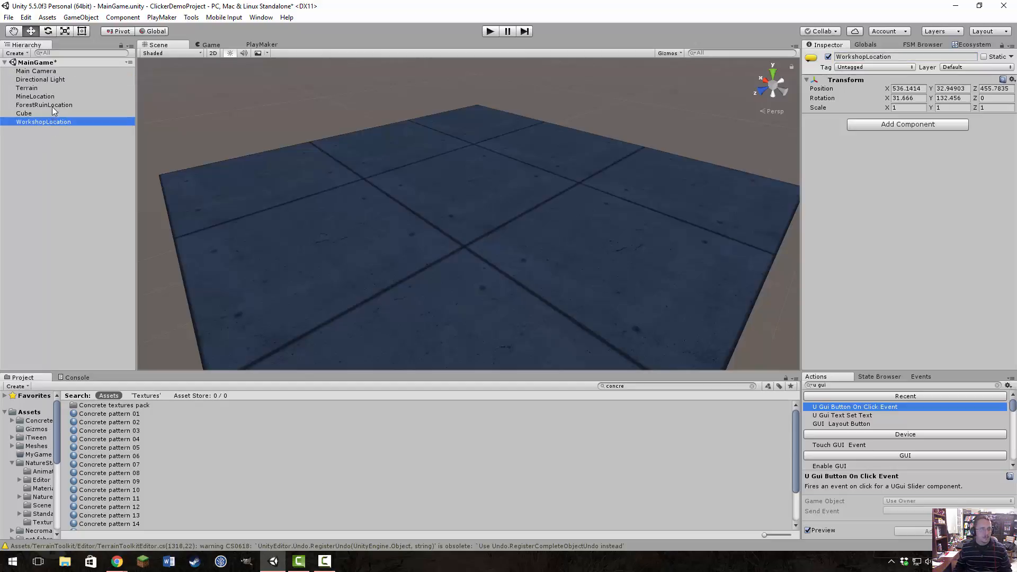
{"action": "left_click_drag", "start_coordinate": [52, 106], "coordinate": [52, 137]}
{"action": "left_click_drag", "start_coordinate": [43, 96], "coordinate": [55, 154]}
Step: Create an empty object at the scene root and reset its transform to position 0, 0, 0
{"action": "right_click", "coordinate": [46, 153]}
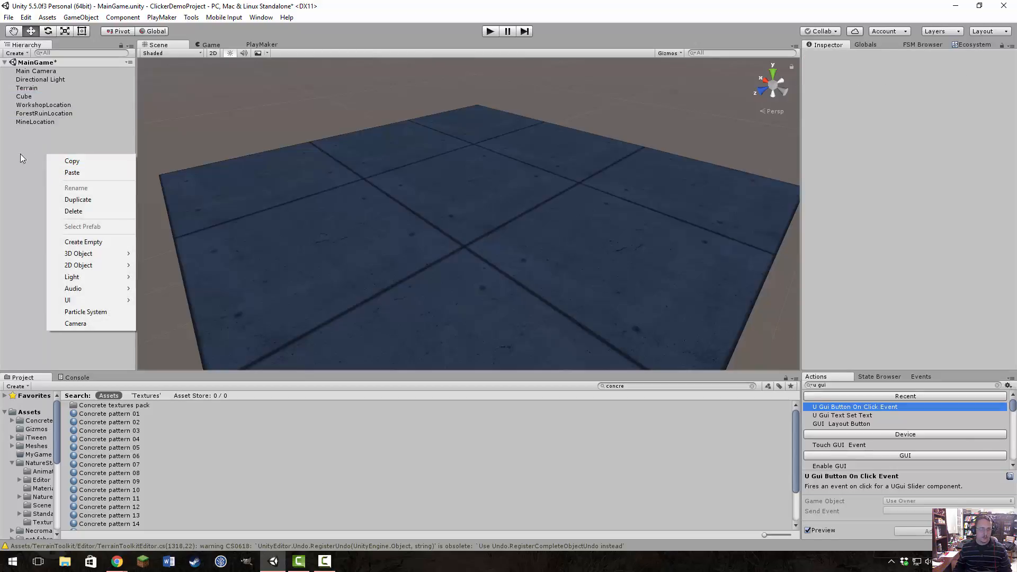
{"action": "left_click", "coordinate": [32, 147]}
{"action": "right_click", "coordinate": [26, 153]}
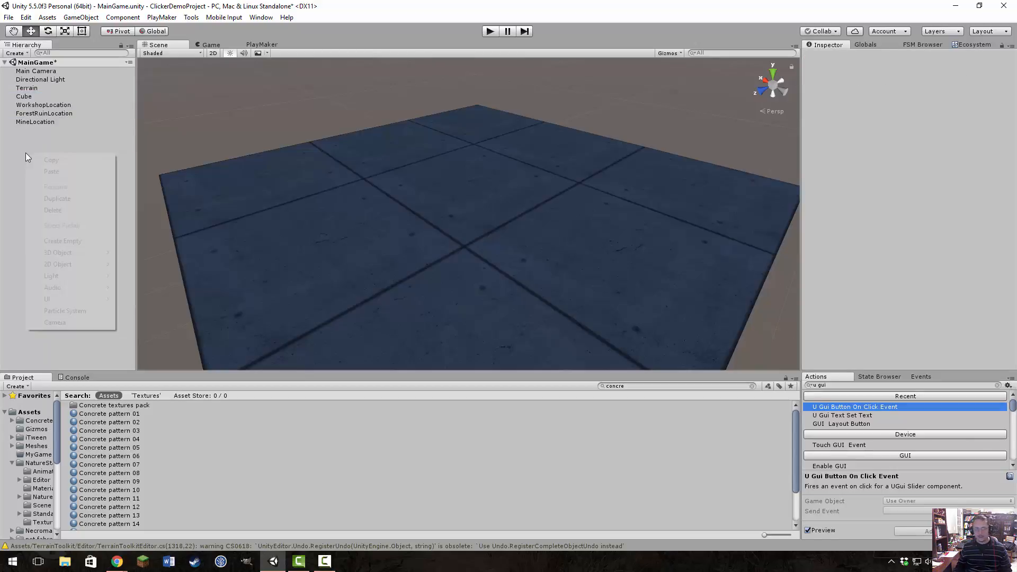
{"action": "left_click", "coordinate": [87, 243]}
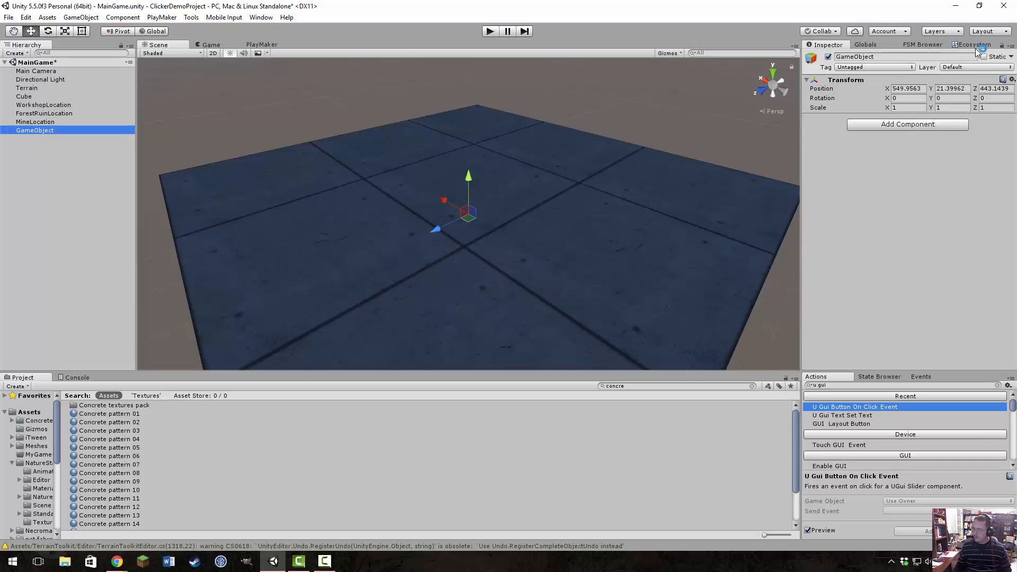
{"action": "left_click", "coordinate": [1012, 80]}
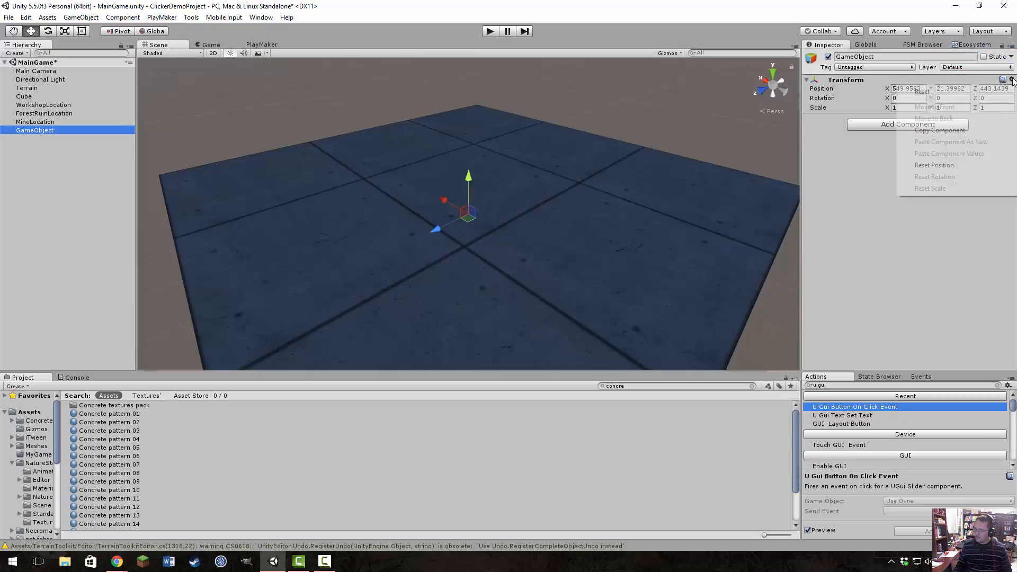
{"action": "left_click", "coordinate": [950, 146]}
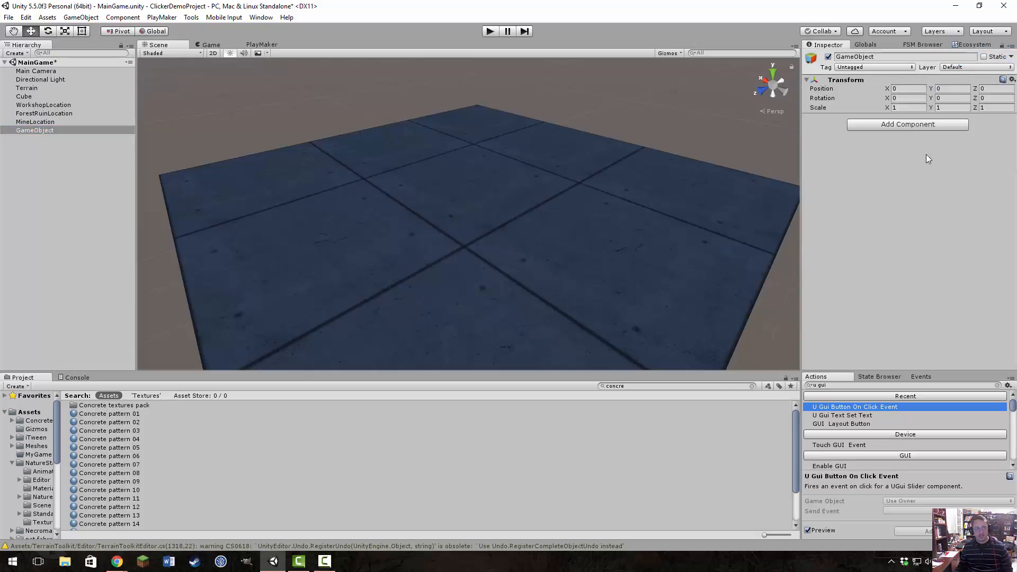
Step: Rename the new empty root object _CameraLocations
{"action": "left_click", "coordinate": [894, 57]}
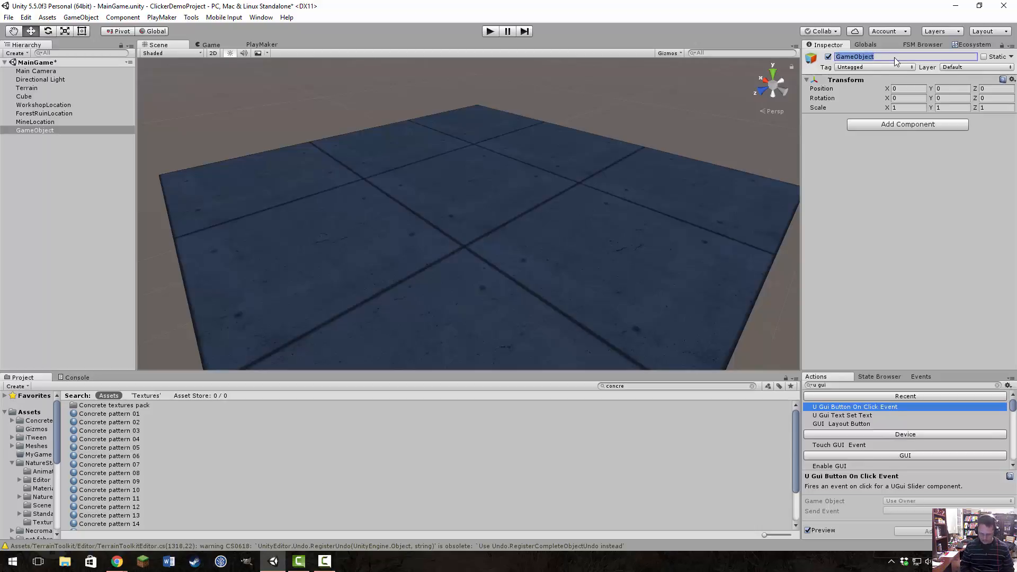
{"action": "key", "text": "BackSpace"}
{"action": "type", "text": "_Cam"}
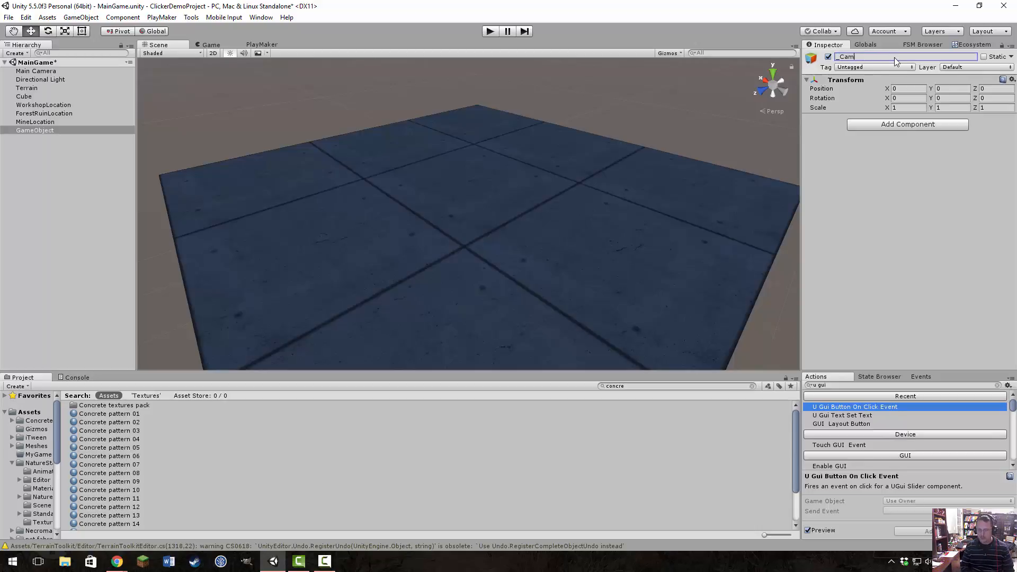
{"action": "type", "text": "eraLocations"}
{"action": "key", "text": "Return"}
Step: Parent MineLocation, ForestRuinLocation and WorkshopLocation together under _CameraLocations and collapse the group in the hierarchy
{"action": "left_click", "coordinate": [35, 122]}
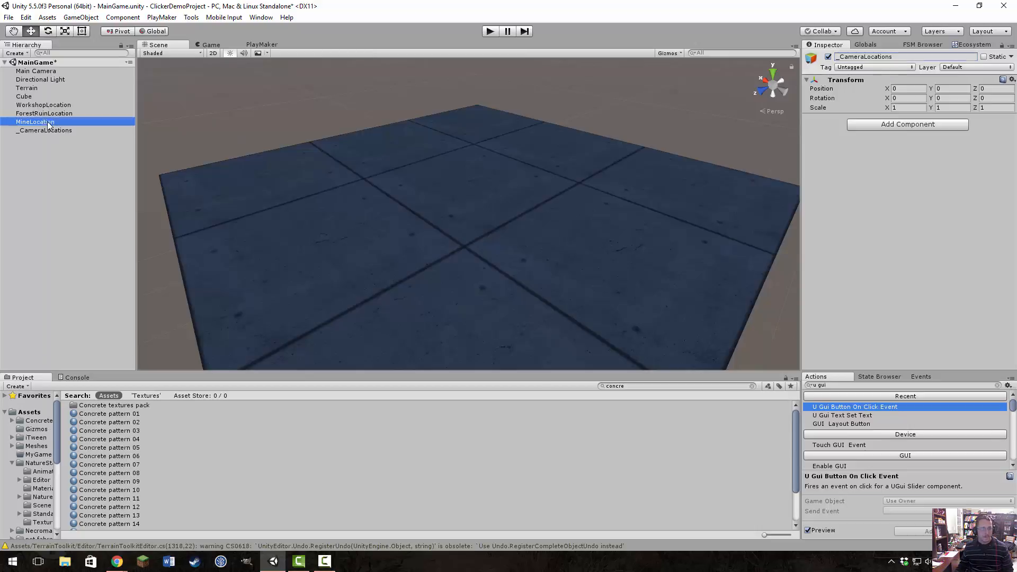
{"action": "left_click", "coordinate": [44, 114], "text": "ctrl"}
{"action": "left_click", "coordinate": [43, 105], "text": "ctrl"}
{"action": "key", "text": "f"}
{"action": "left_click_drag", "start_coordinate": [47, 117], "coordinate": [47, 131]}
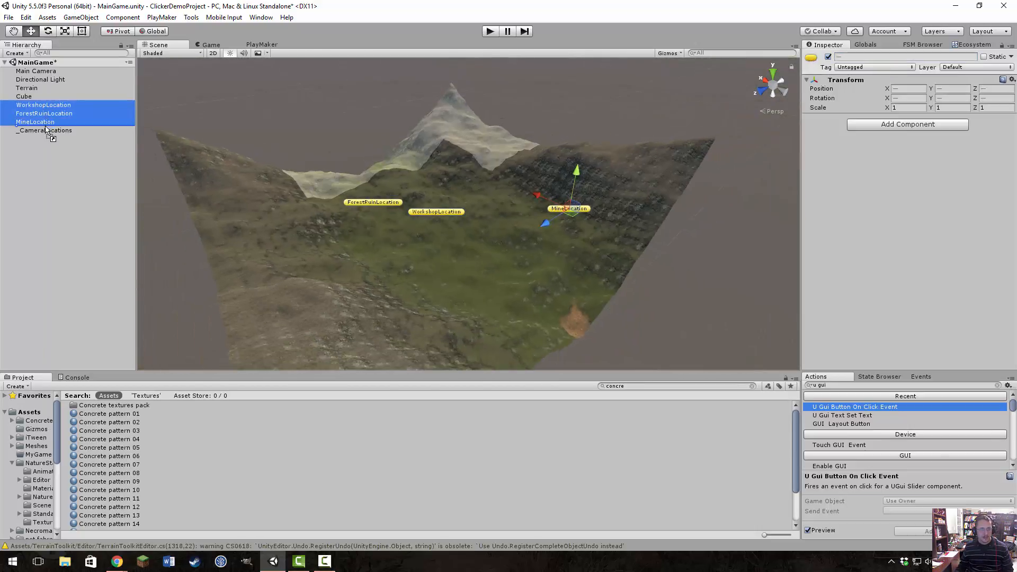
{"action": "left_click", "coordinate": [47, 105]}
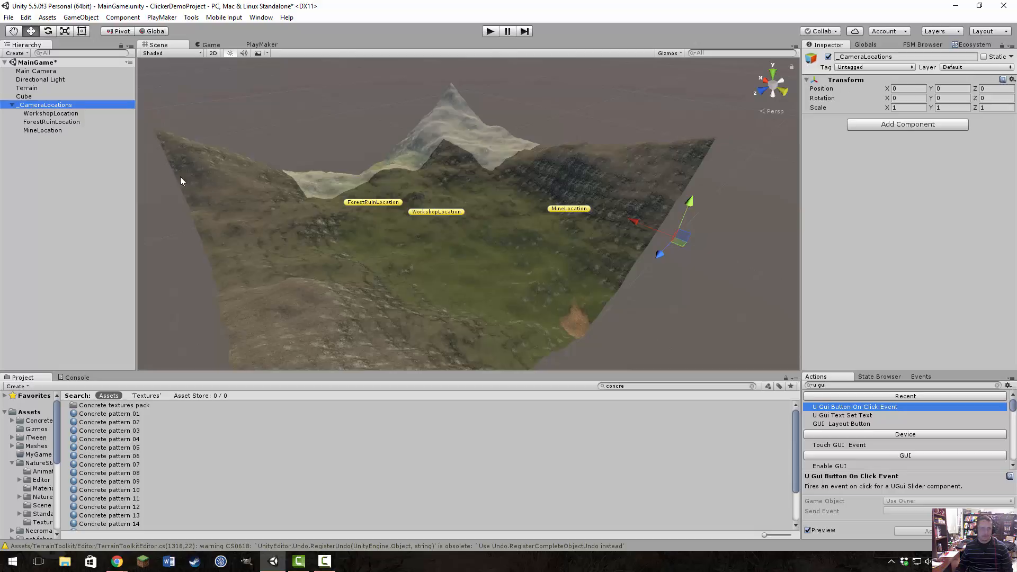
{"action": "left_click", "coordinate": [61, 175]}
{"action": "left_click", "coordinate": [18, 105]}
{"action": "left_click", "coordinate": [11, 105]}
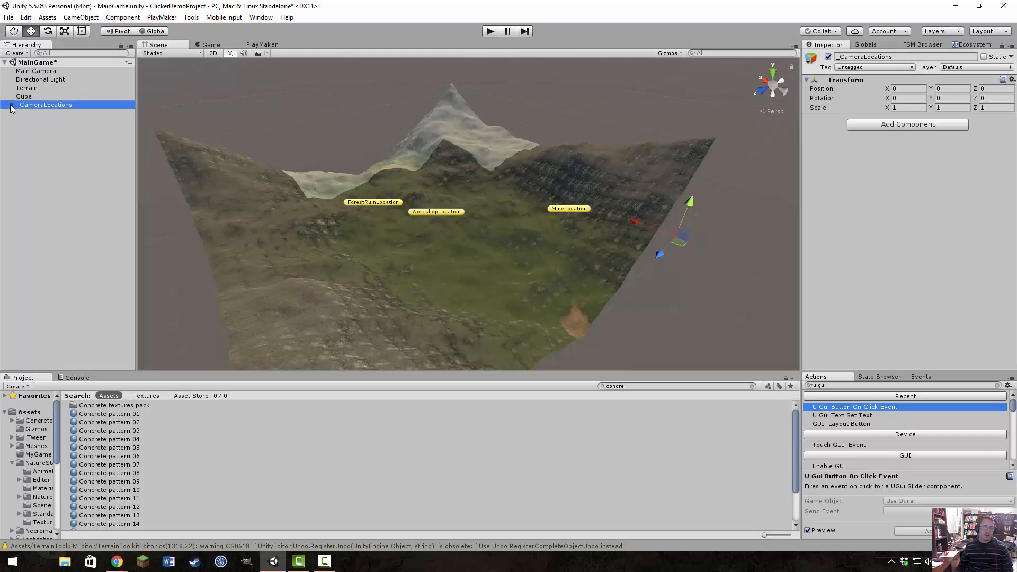
{"action": "left_click_drag", "start_coordinate": [433, 227], "coordinate": [120, 194], "text": "alt"}
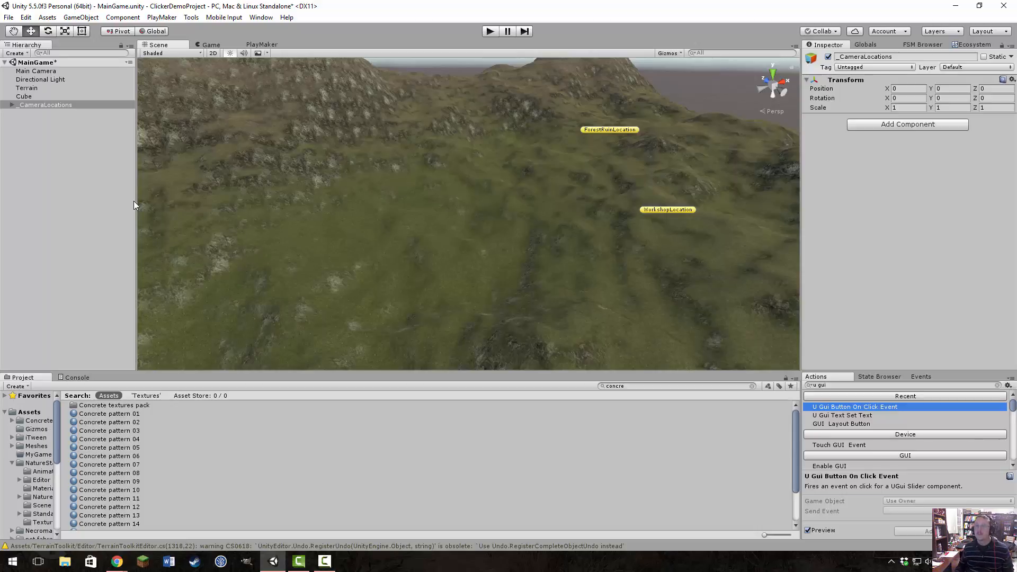
{"action": "right_click_drag", "start_coordinate": [393, 216], "coordinate": [761, 222]}
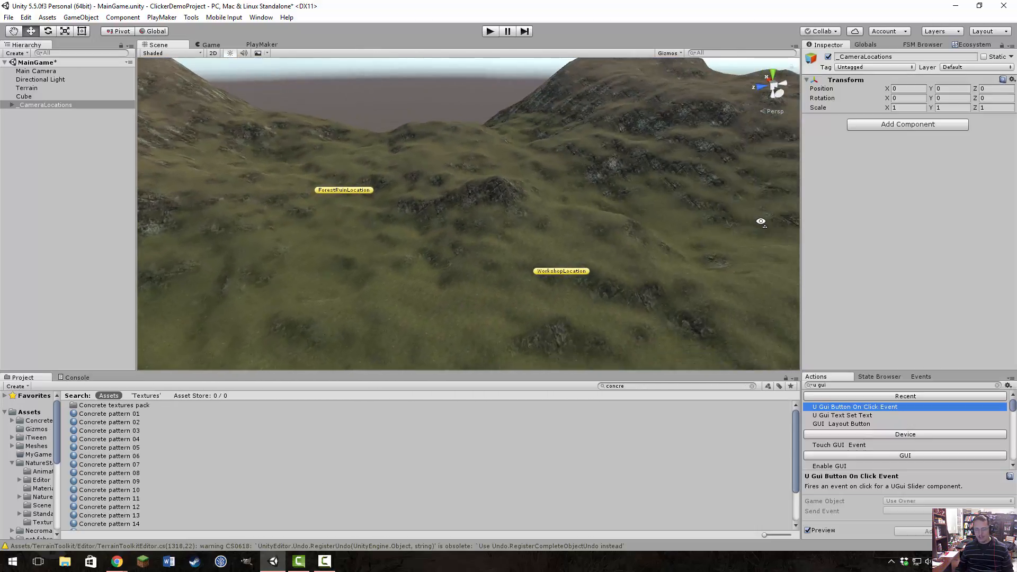